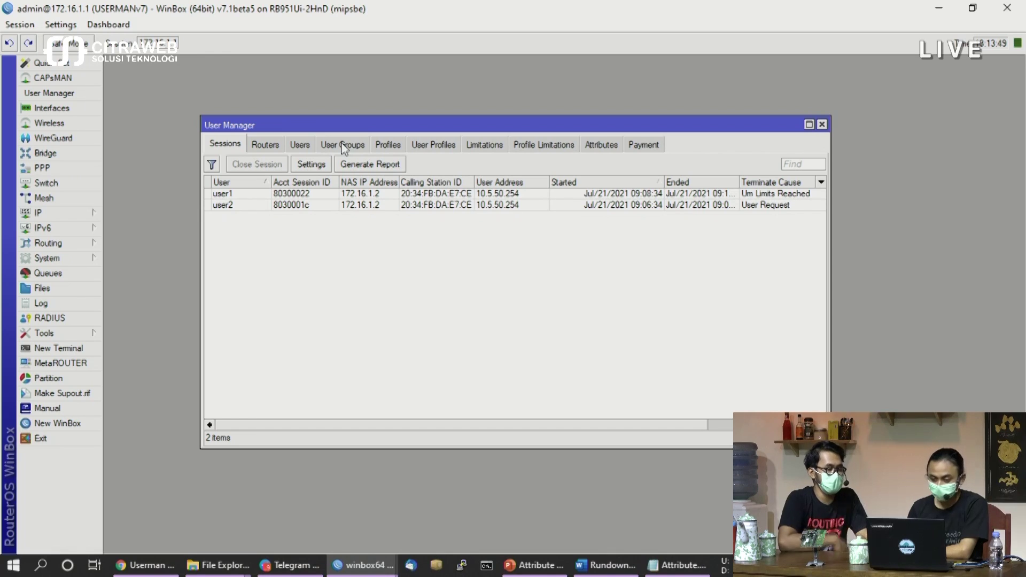
Go to the User Manager users list and bring up the Add Batch Users form
left_click(309, 144)
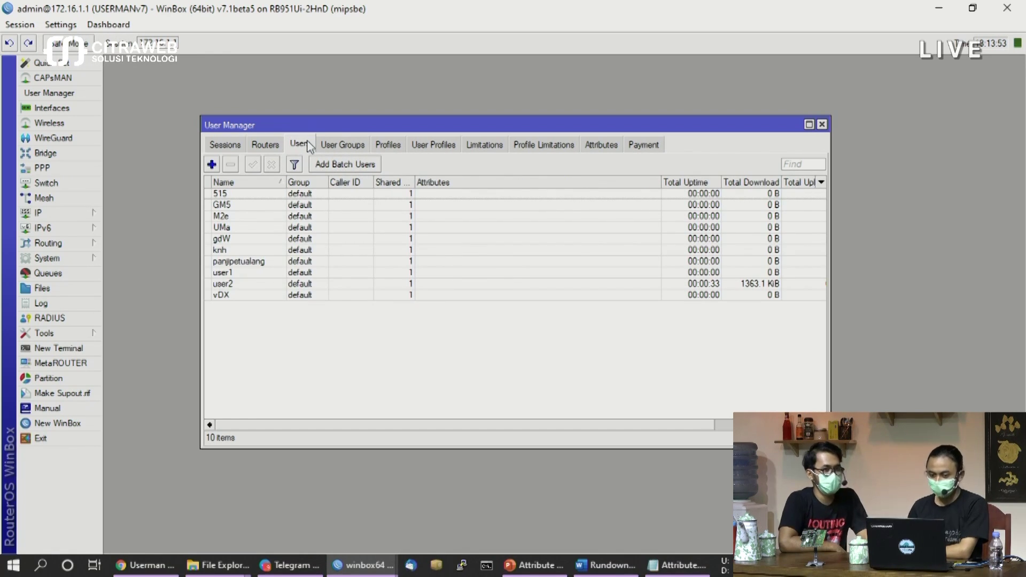
left_click(240, 151)
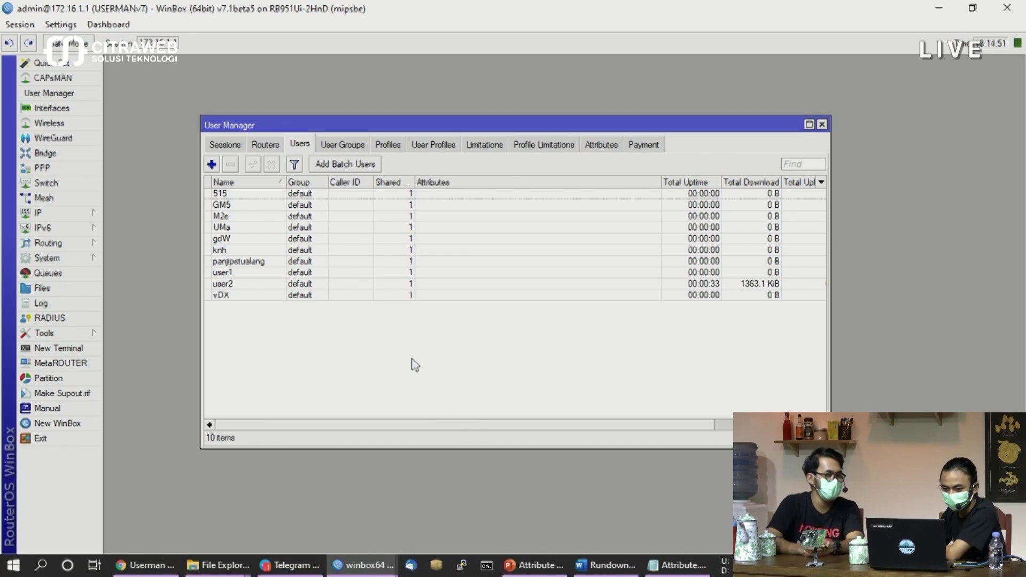
left_click(341, 168)
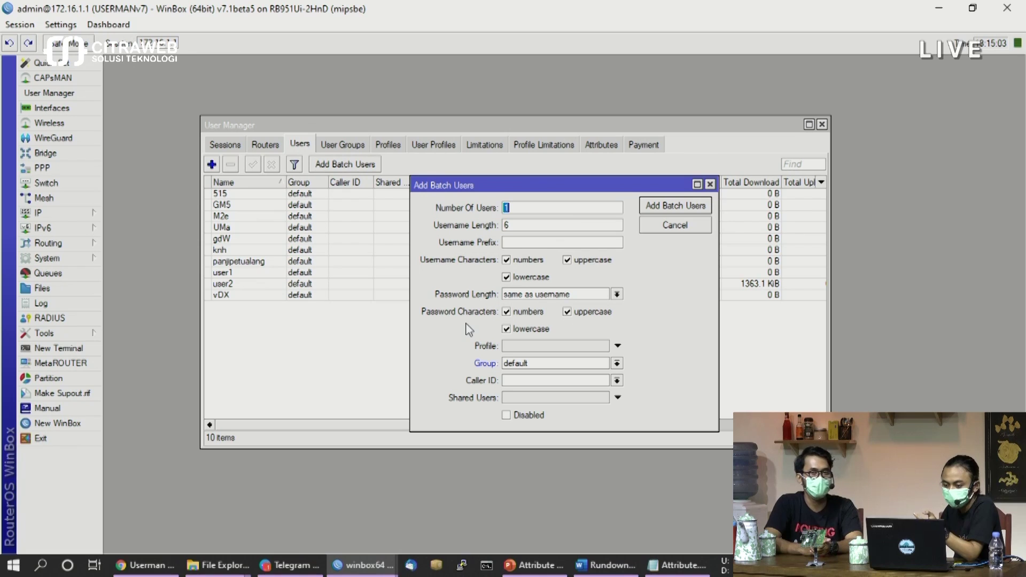
Batch-create 3 users with 4-character usernames in the default group
left_click(532, 223)
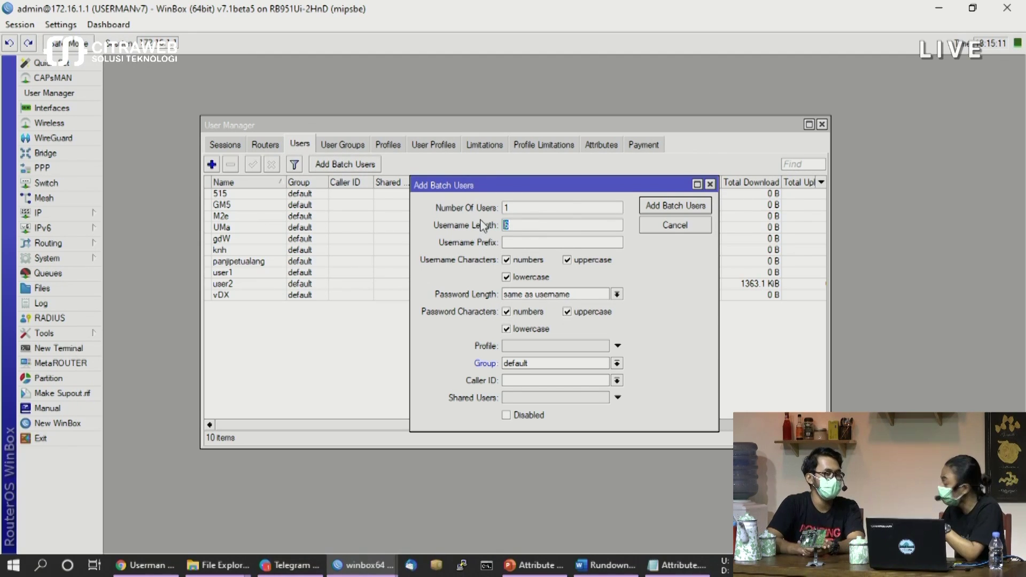
left_click(524, 209)
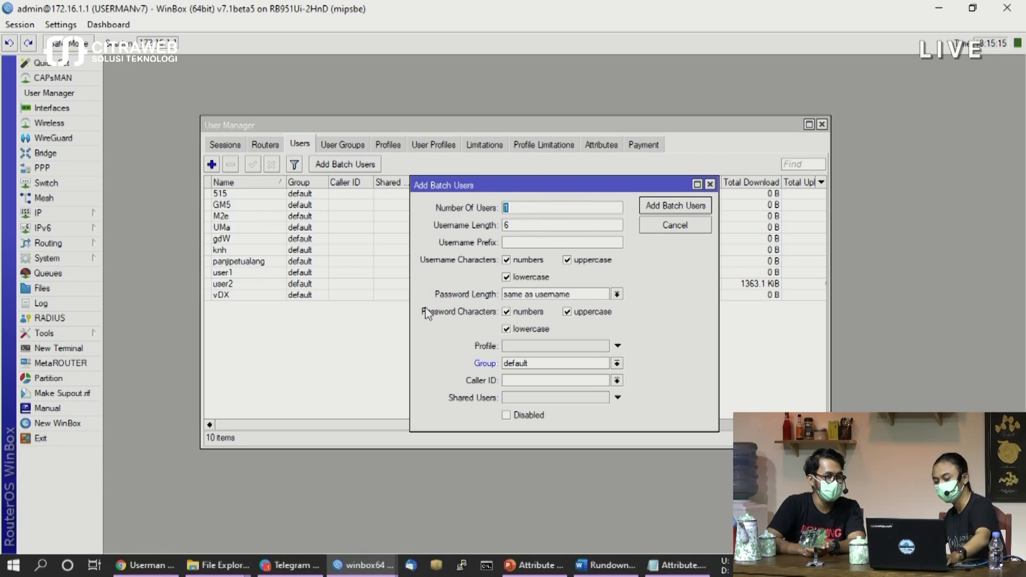
type("3")
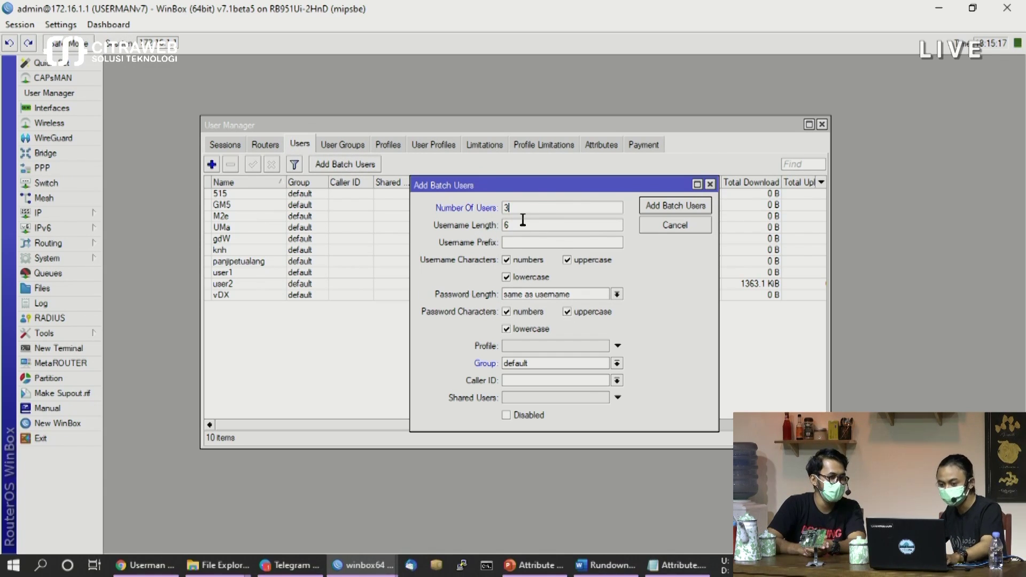
left_click(522, 221)
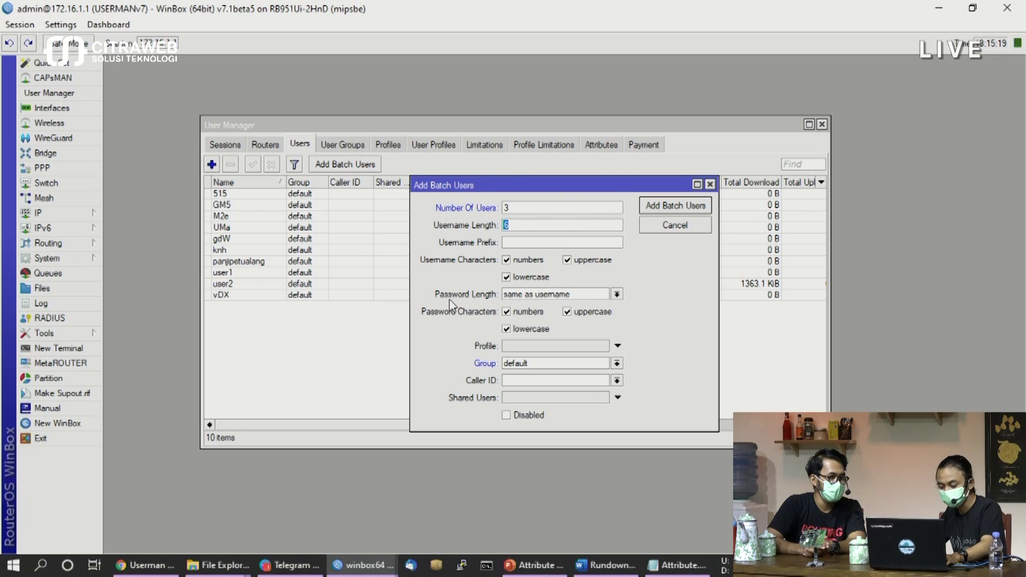
type("3")
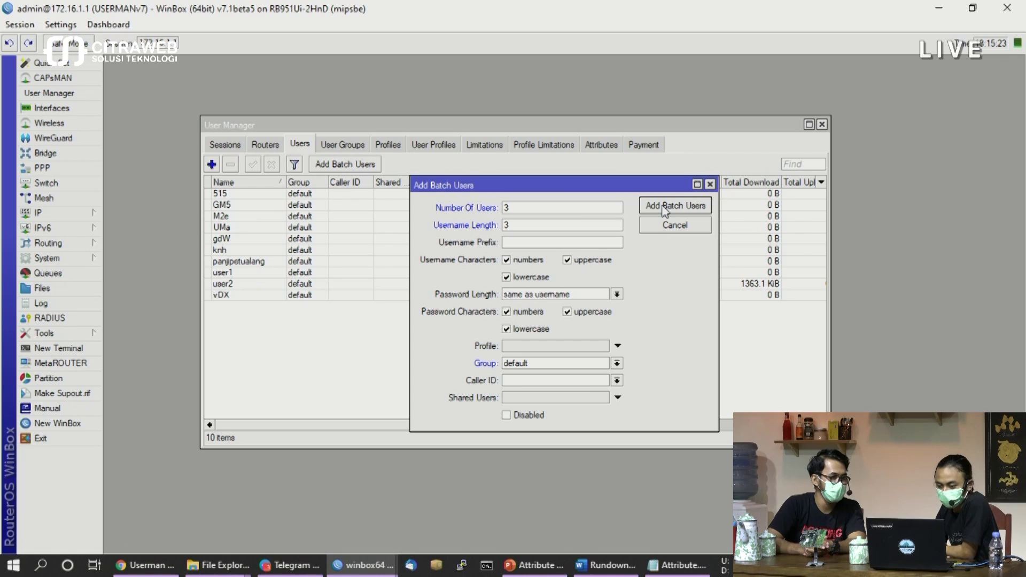
double_click(542, 223)
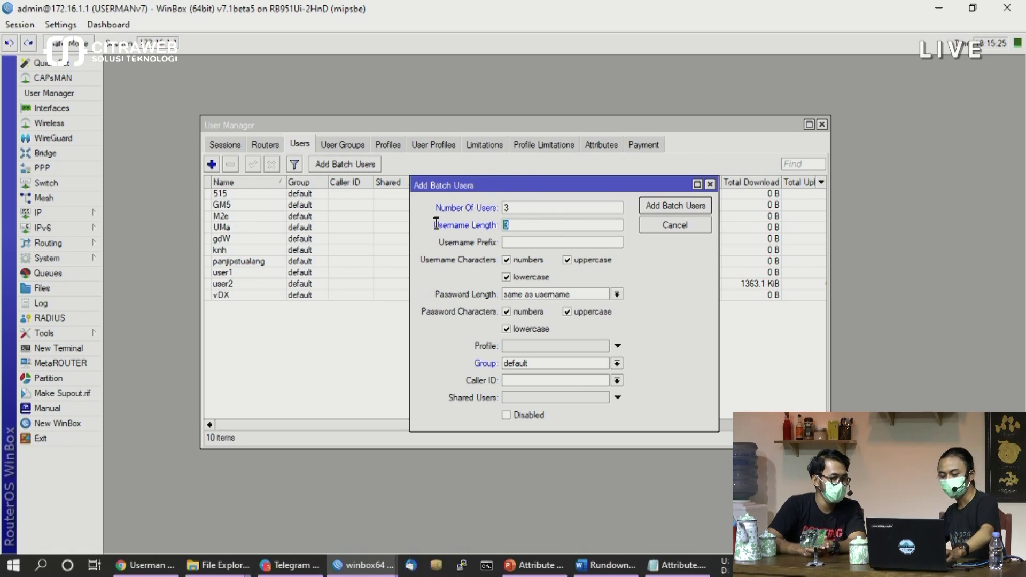
type("4")
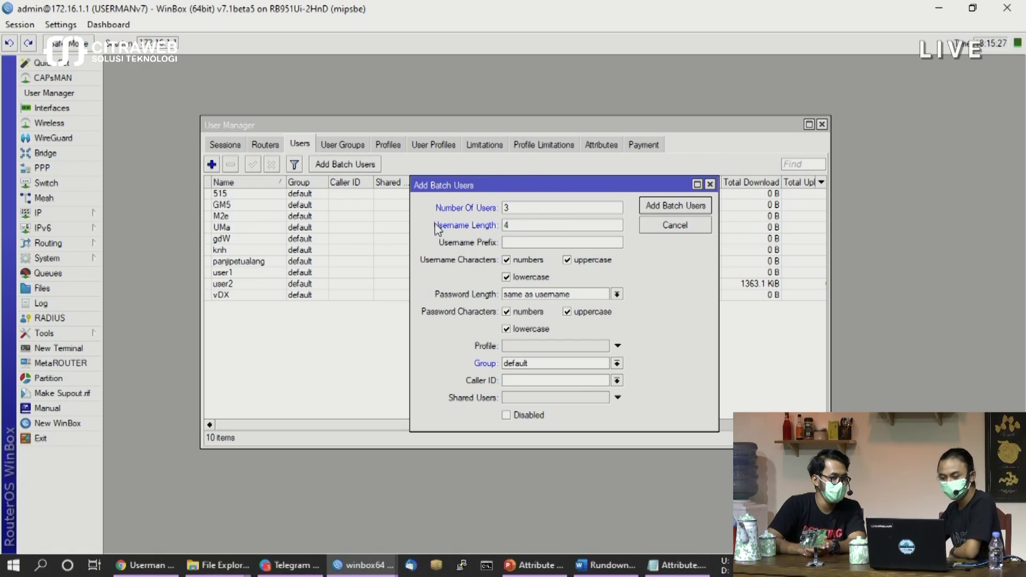
left_click(678, 206)
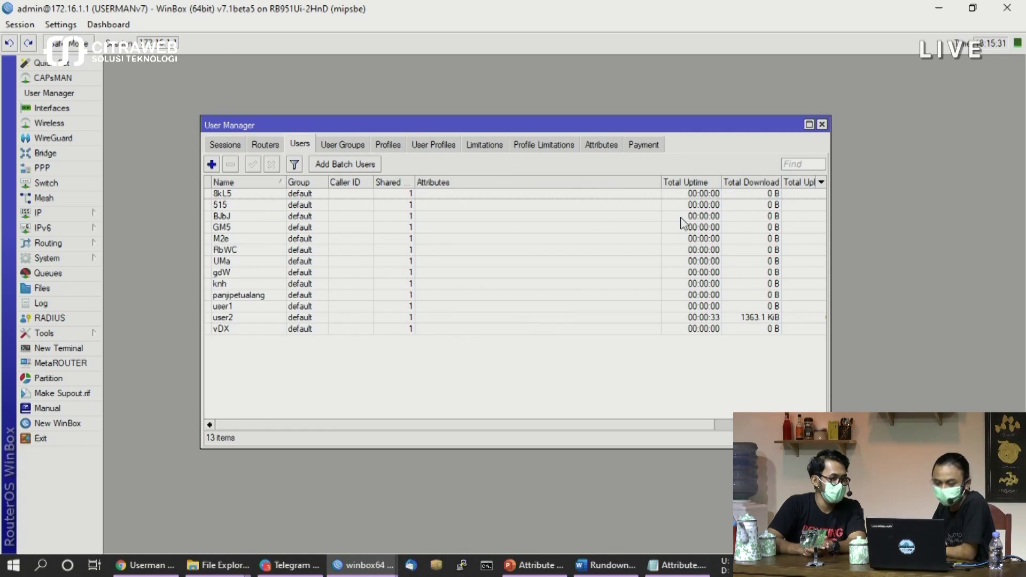
Review each of the three newly created users, then clear the selection
left_click(232, 194)
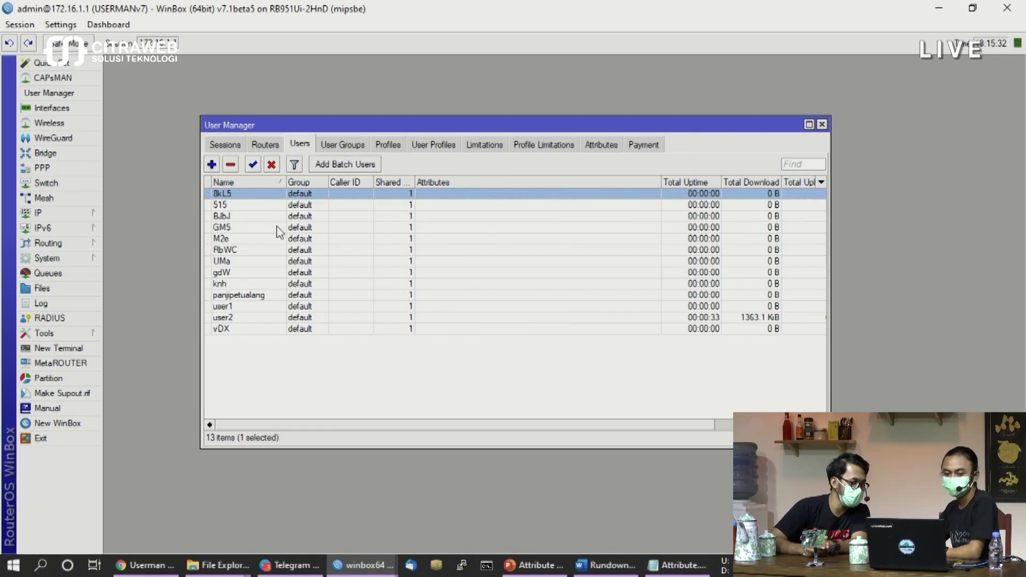
left_click(239, 219)
left_click(250, 250)
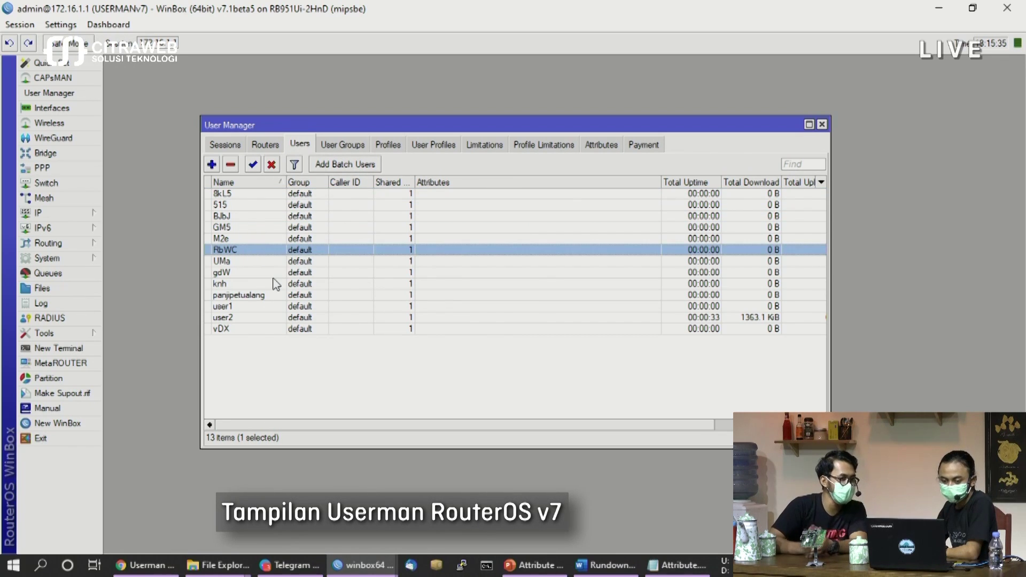
left_click(320, 391)
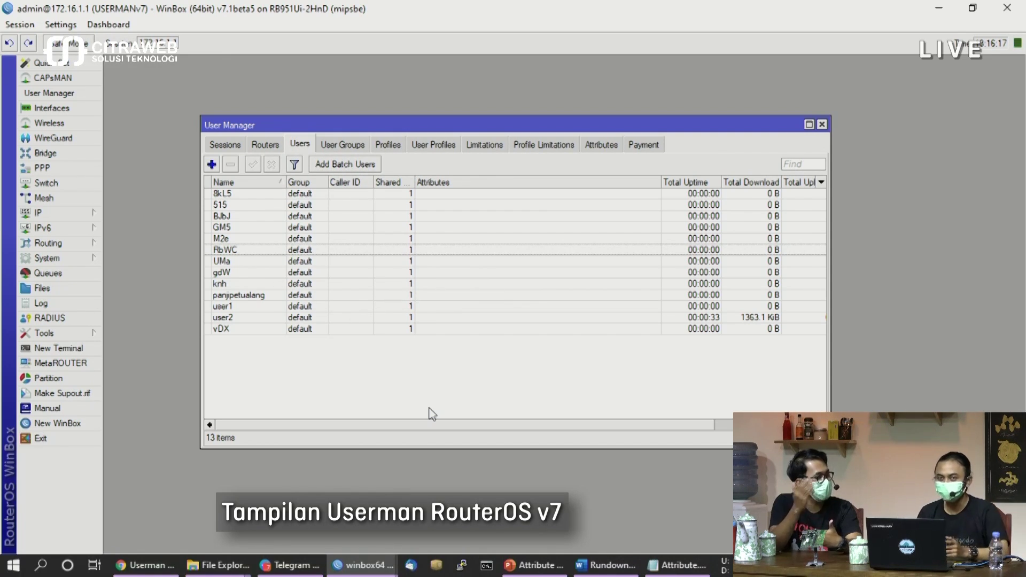
Zoom in the WinBox interface, reposition the User Manager window, and select a user account
left_click(61, 24)
left_click(77, 79)
left_click(60, 25)
left_click(74, 79)
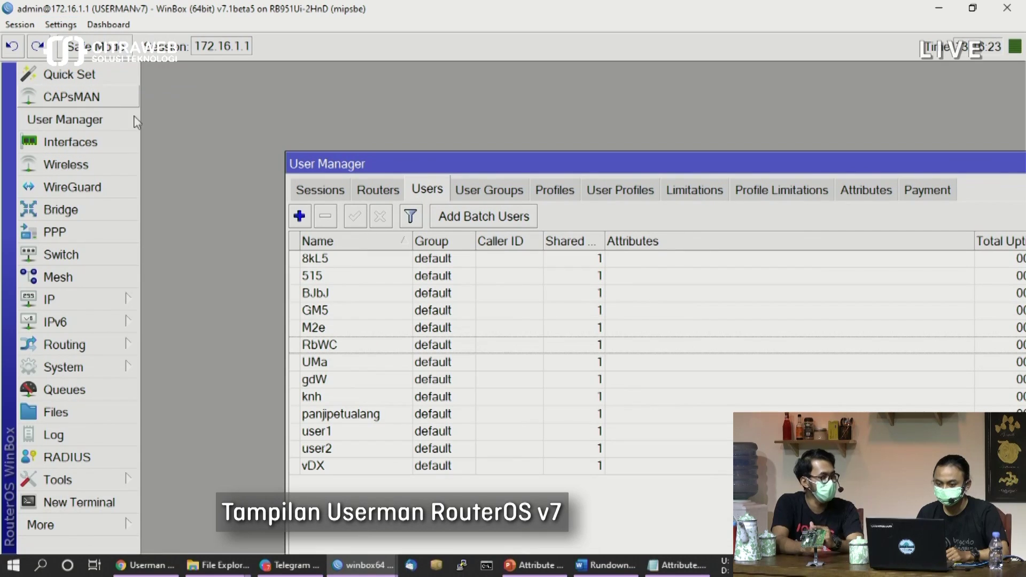
left_click_drag(696, 172, 558, 88)
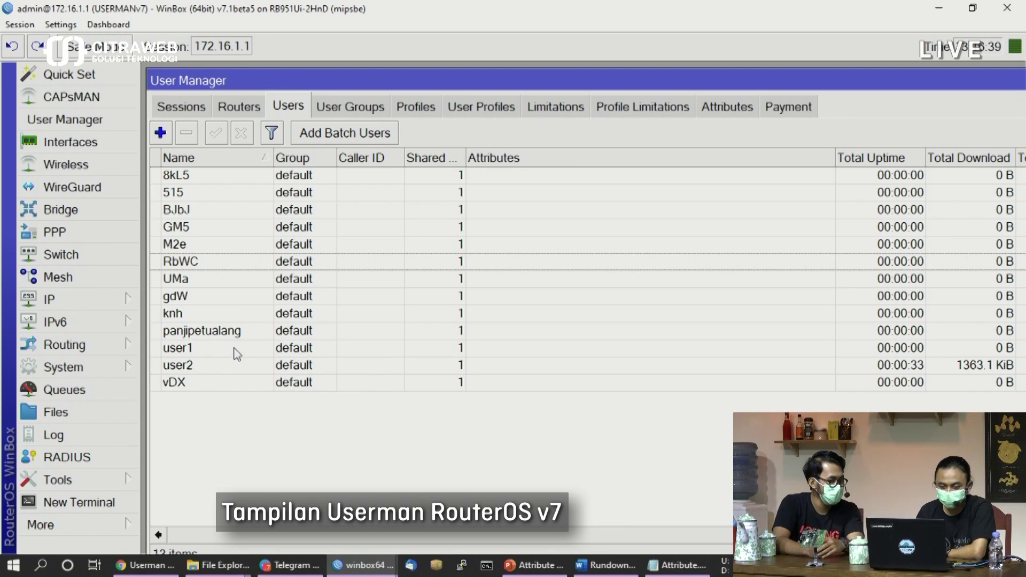
left_click(217, 338)
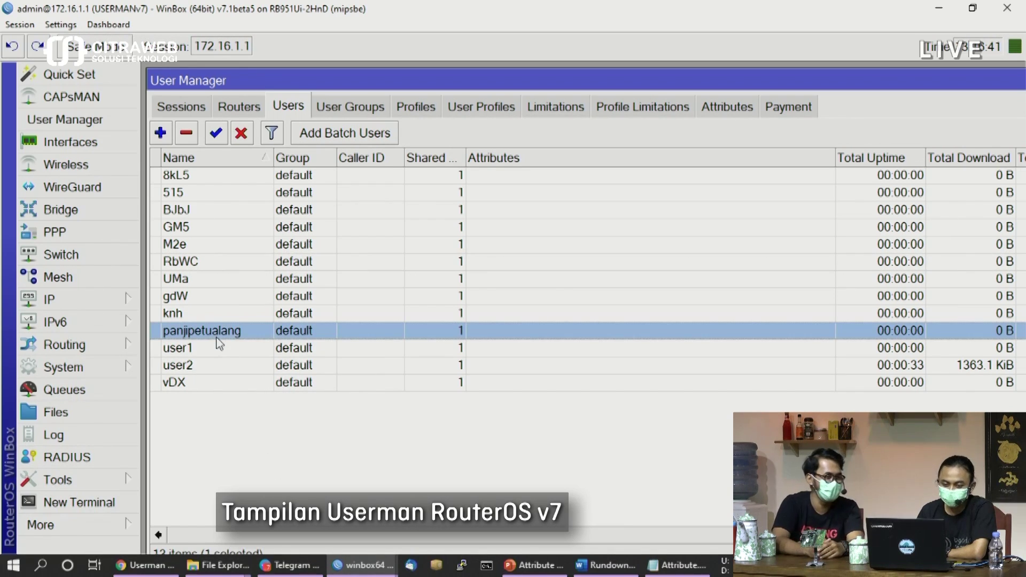
Generate a voucher for the selected user with the printable_vouchers.html template
right_click(261, 336)
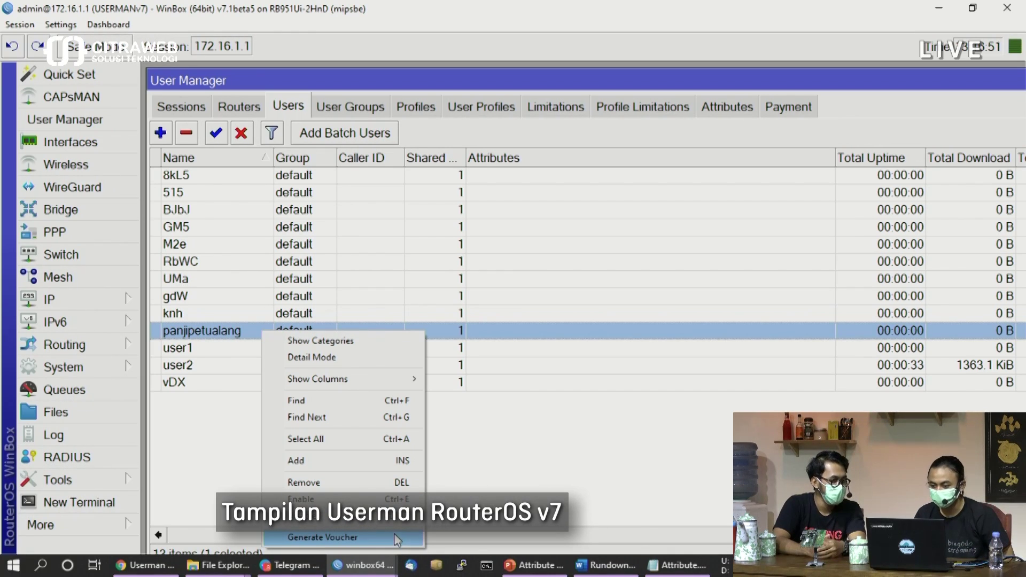
left_click(397, 540)
left_click_drag(662, 403, 352, 198)
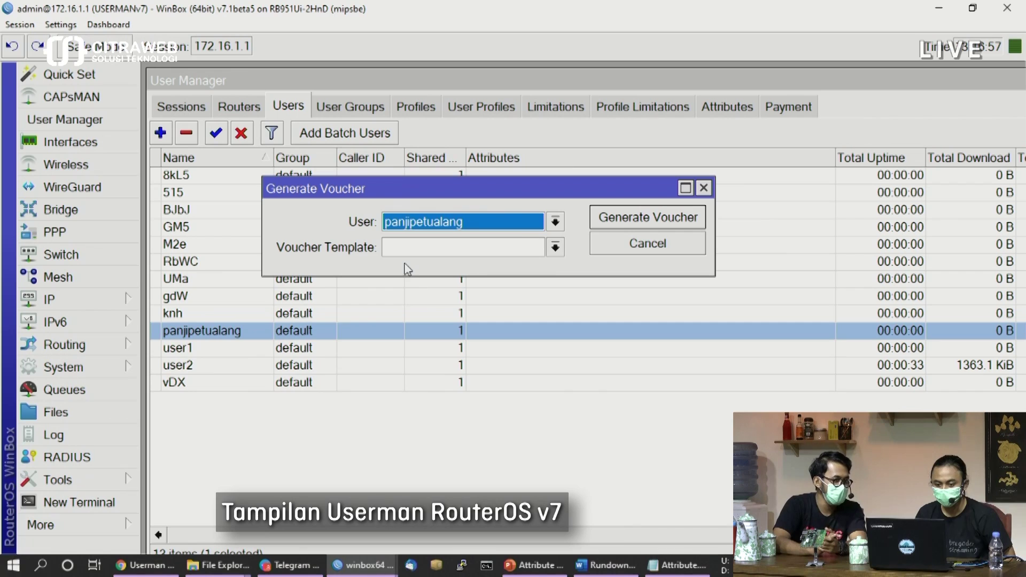
left_click(429, 251)
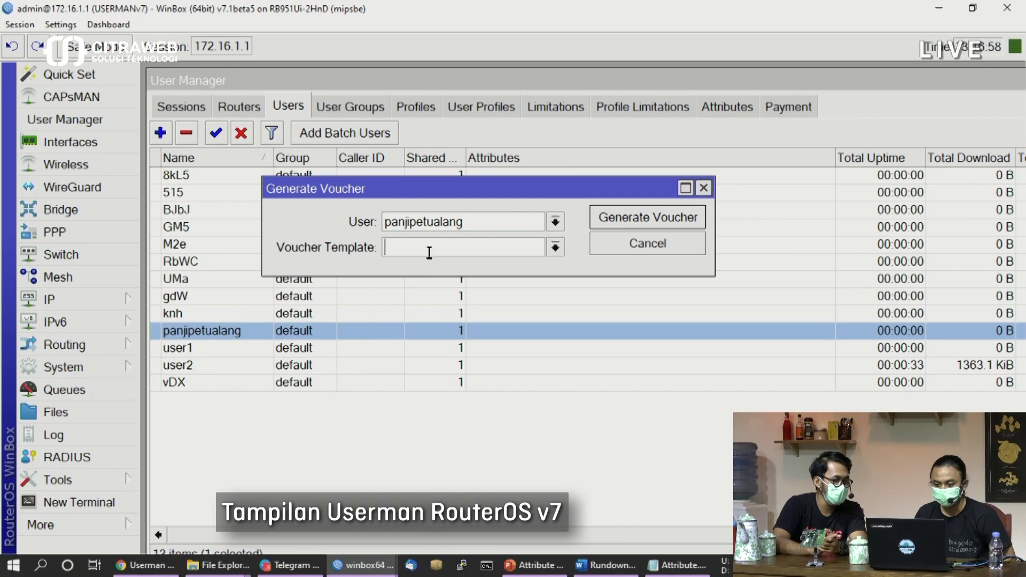
left_click(554, 248)
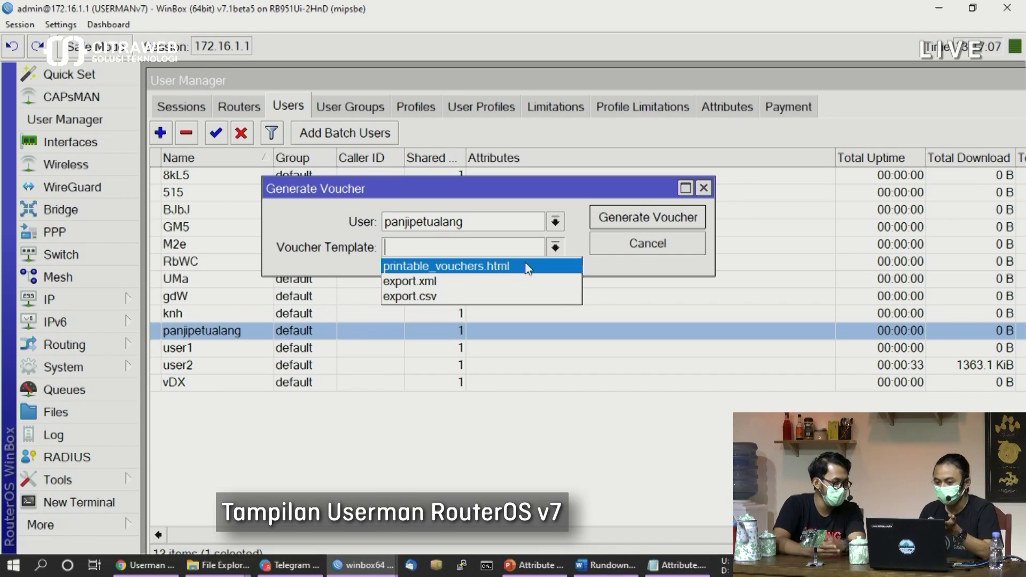
left_click(462, 266)
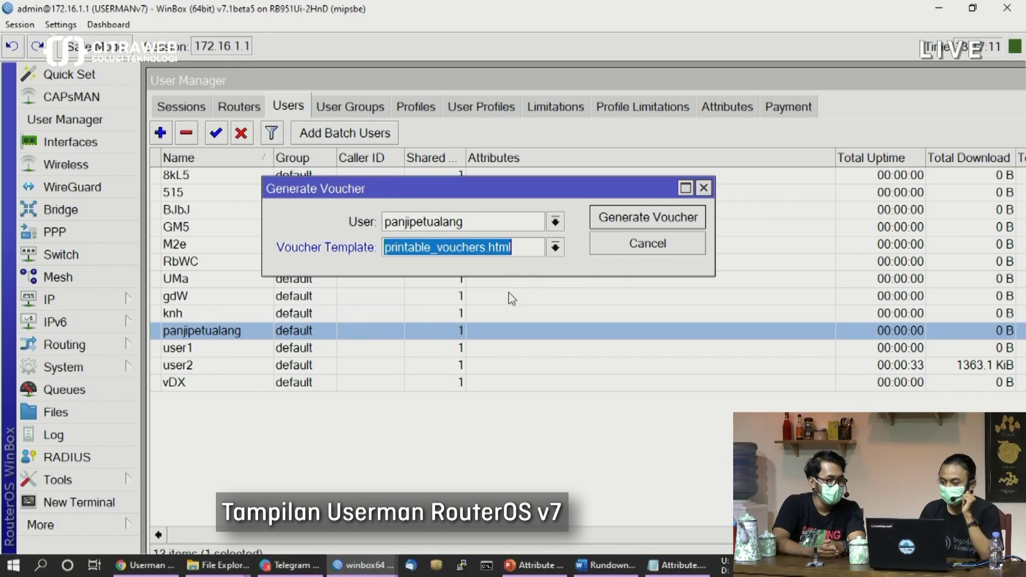
left_click(627, 227)
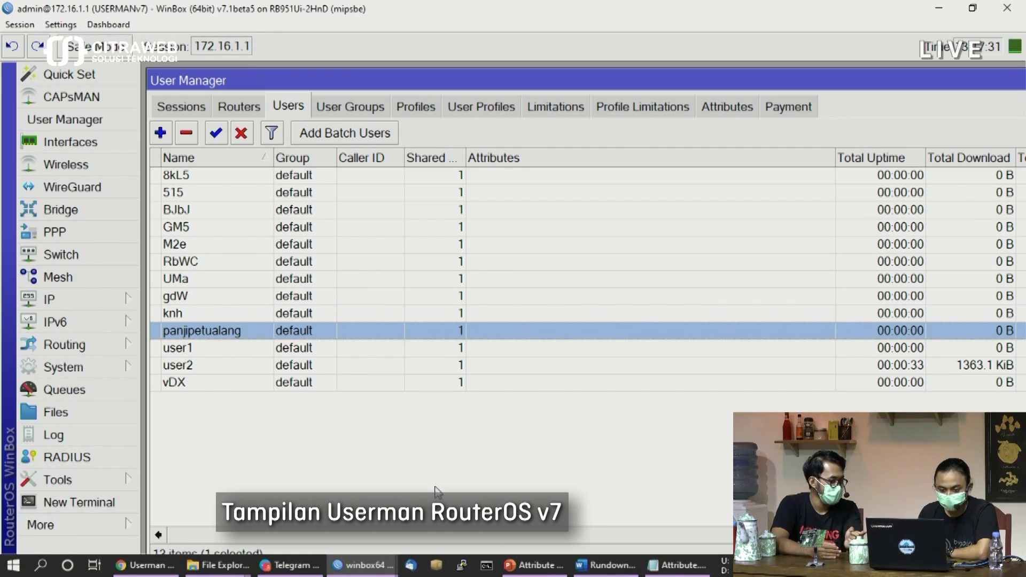
Switch to the Chrome browser window
left_click(160, 565)
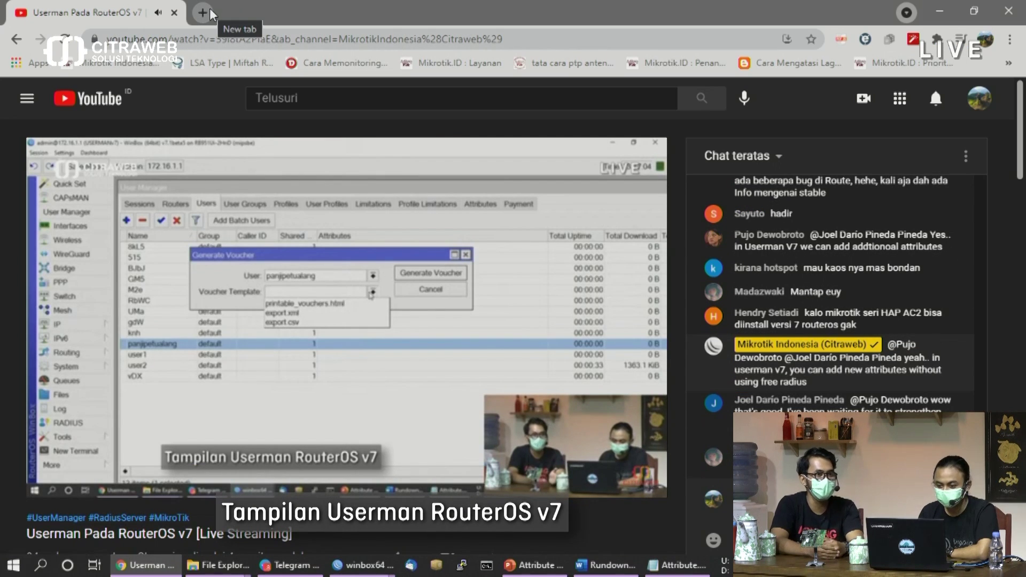
In a new tab, load 172.16.1.1/um/PRIVATE/GENERATED/vouchers/gen_printable_vouchers.html
left_click(209, 13)
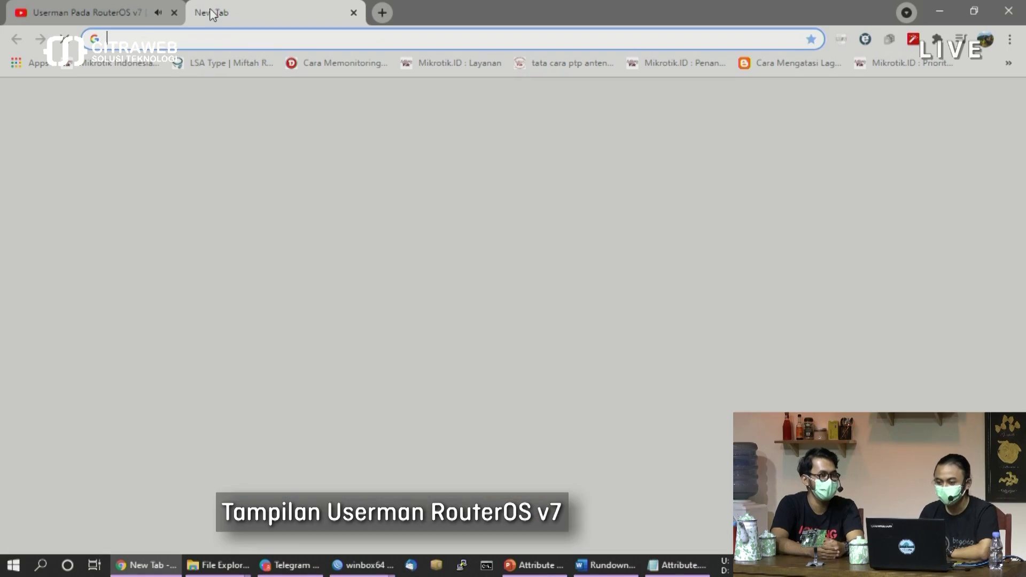
left_click(227, 36)
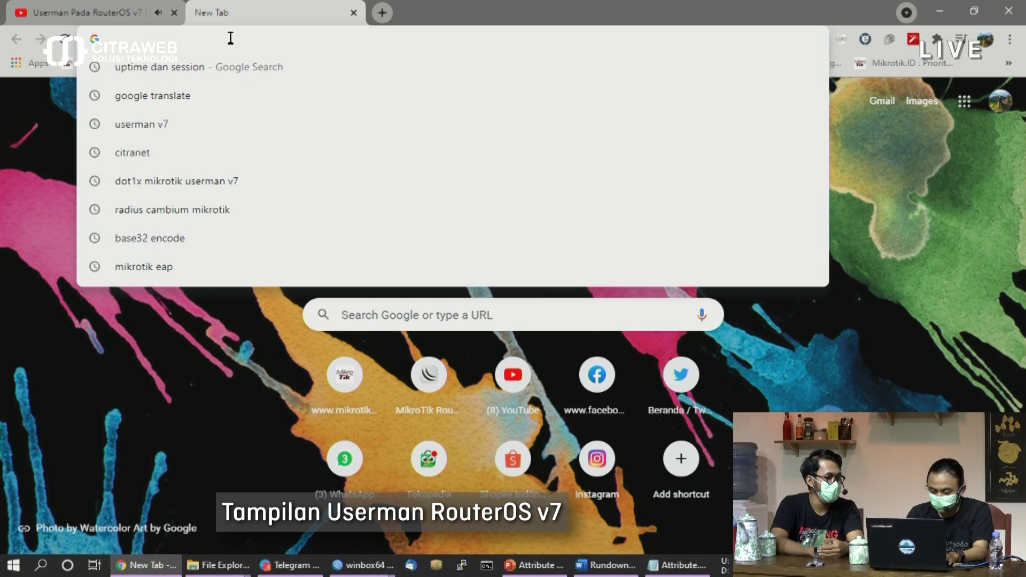
type("1972")
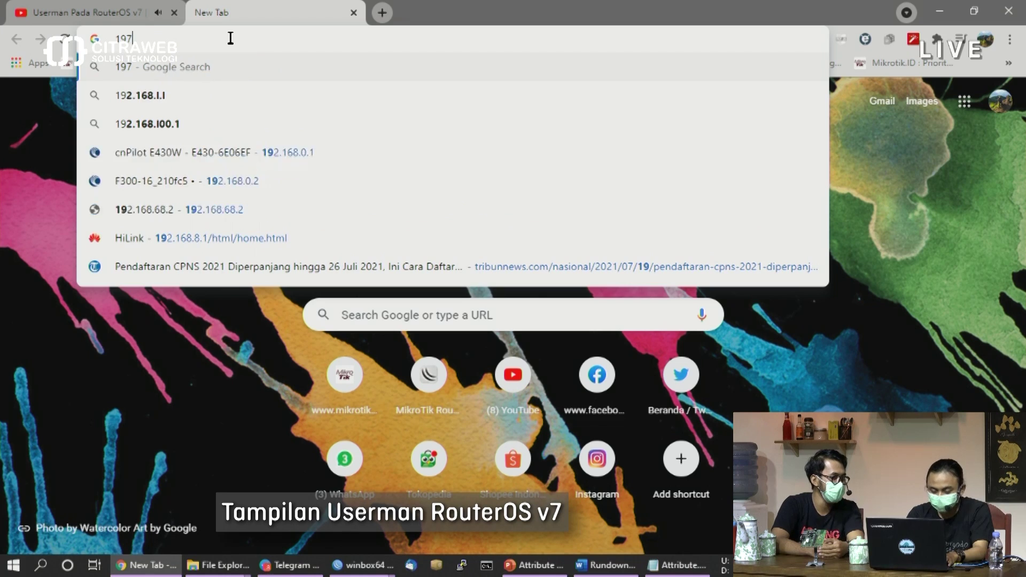
key("BackSpace")
key("BackSpace")
key("BackSpace")
type("72.16.1.1")
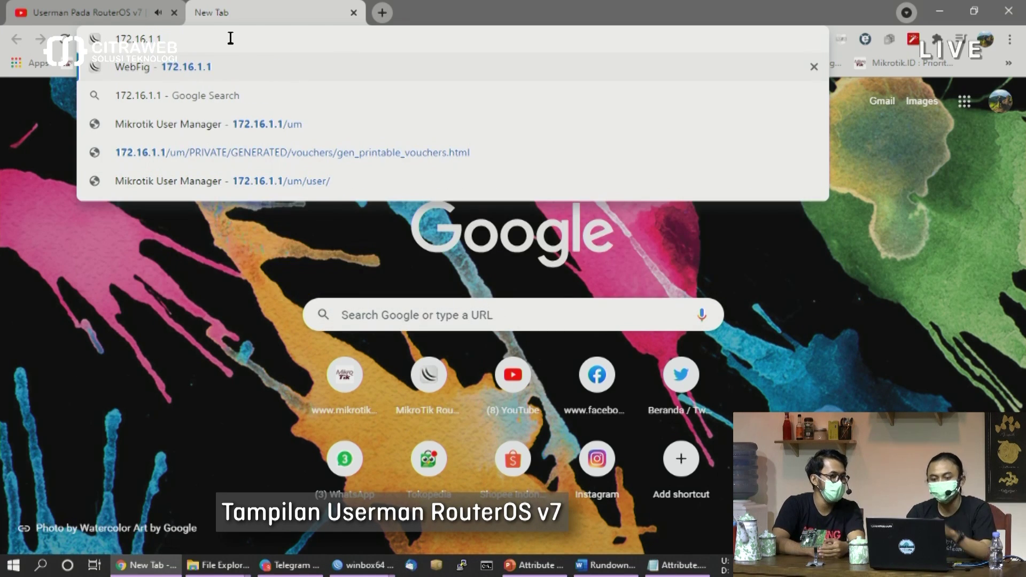
type("/")
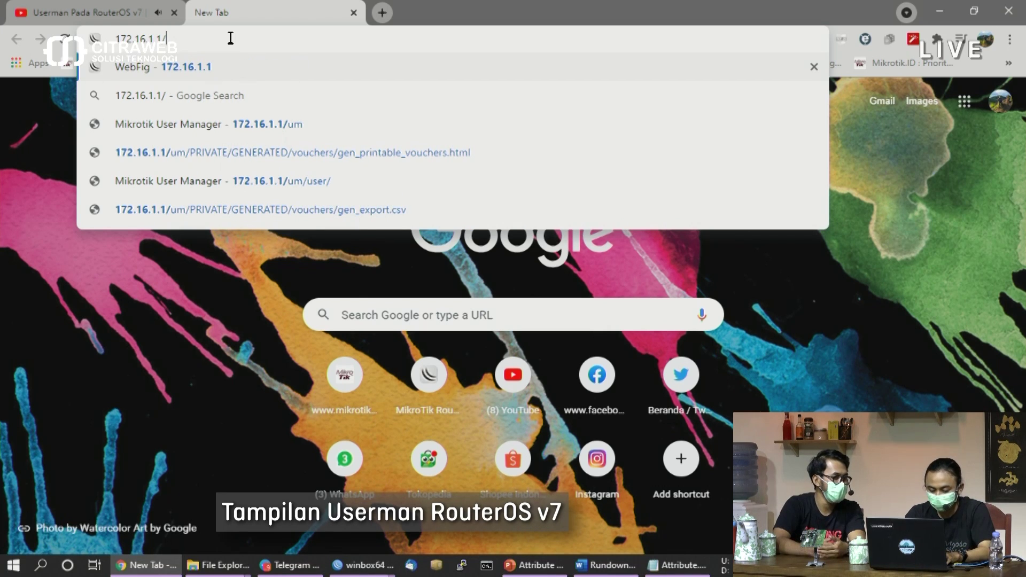
type("um")
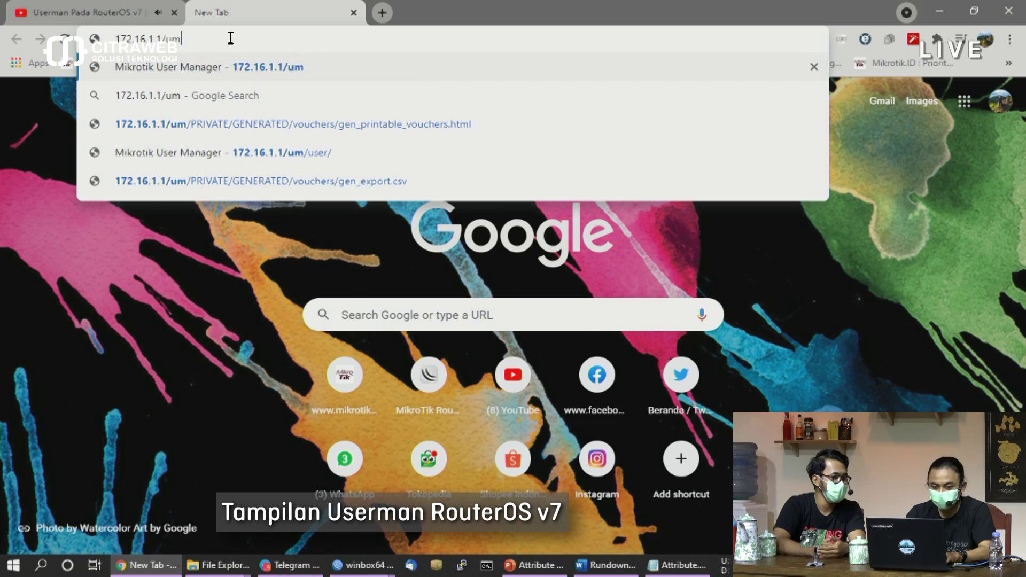
type("/")
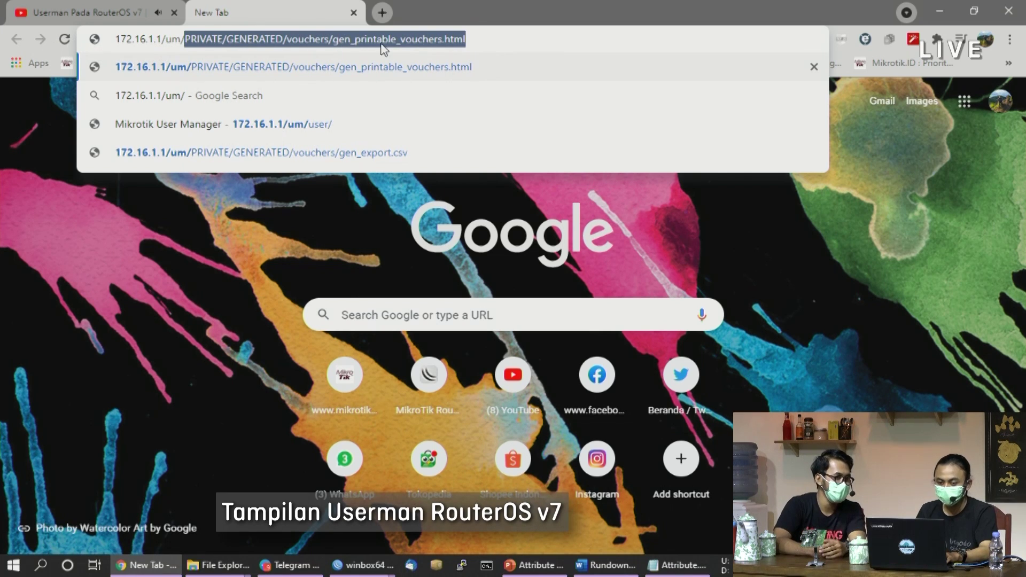
left_click(477, 39)
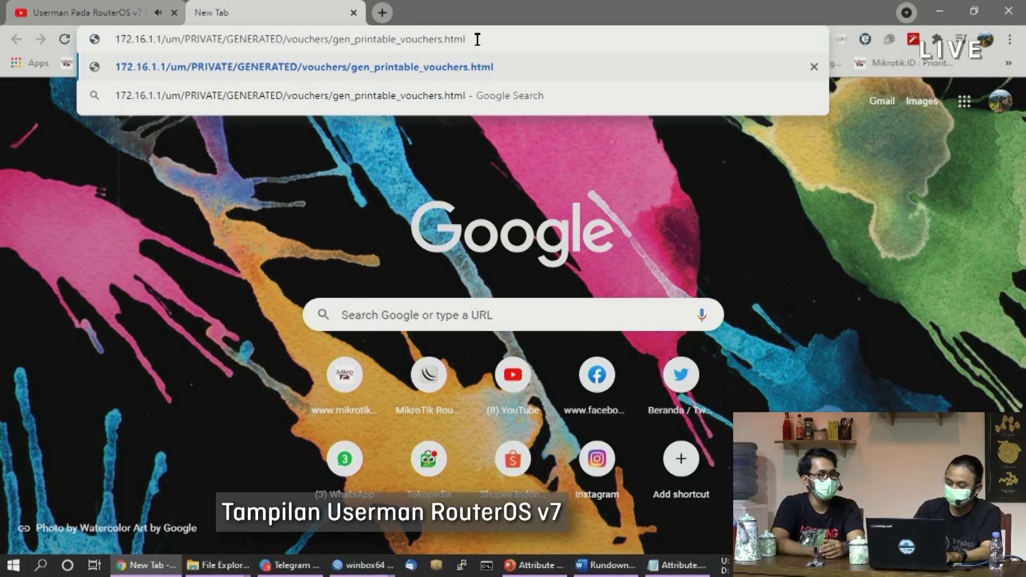
key("Return")
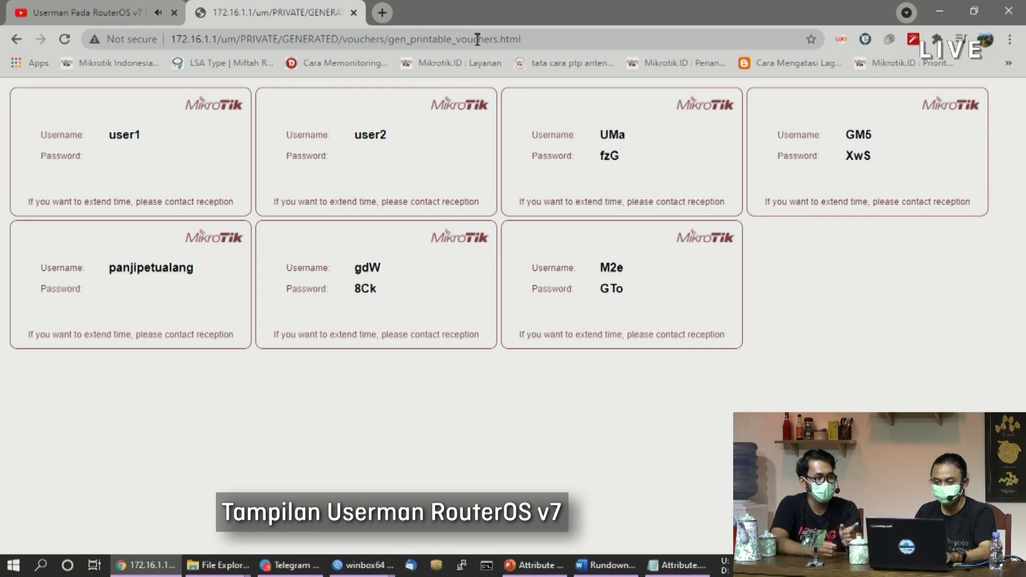
Reload the printable vouchers page to bring up the sign-in prompt
left_click(64, 39)
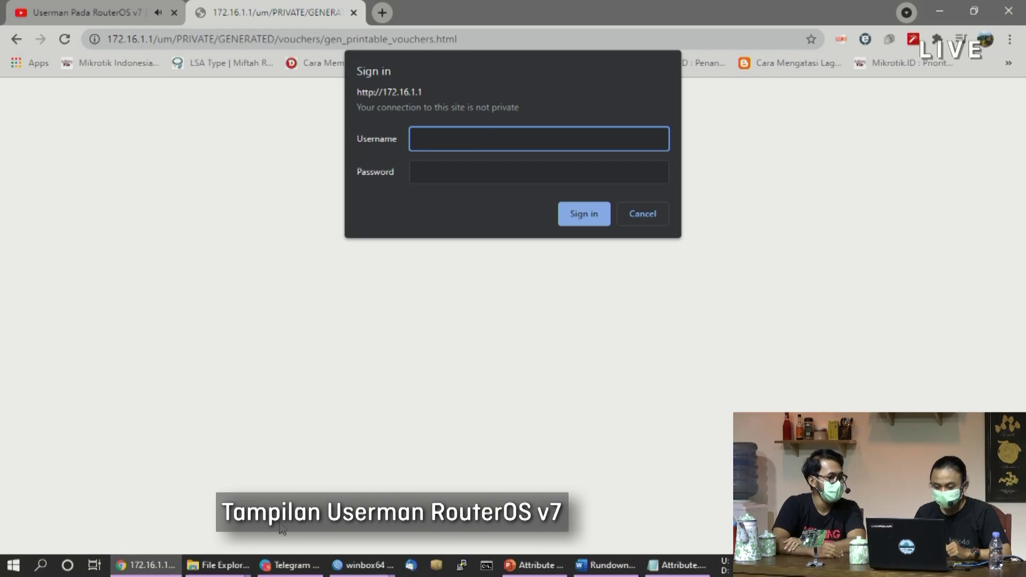
Check the private web username and password in User Manager's Advanced settings, then return to Chrome
mouse_move(353, 569)
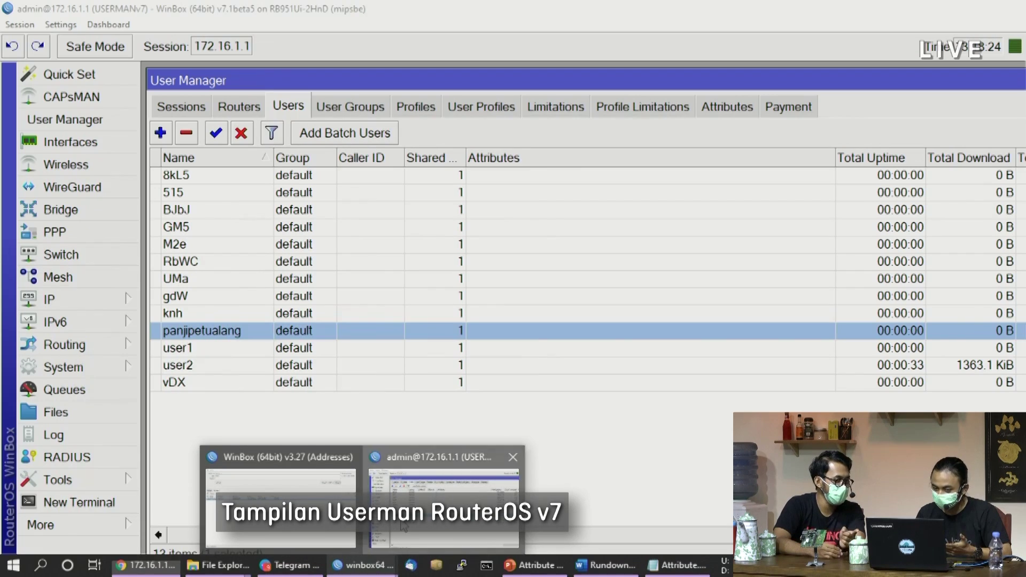
left_click(403, 526)
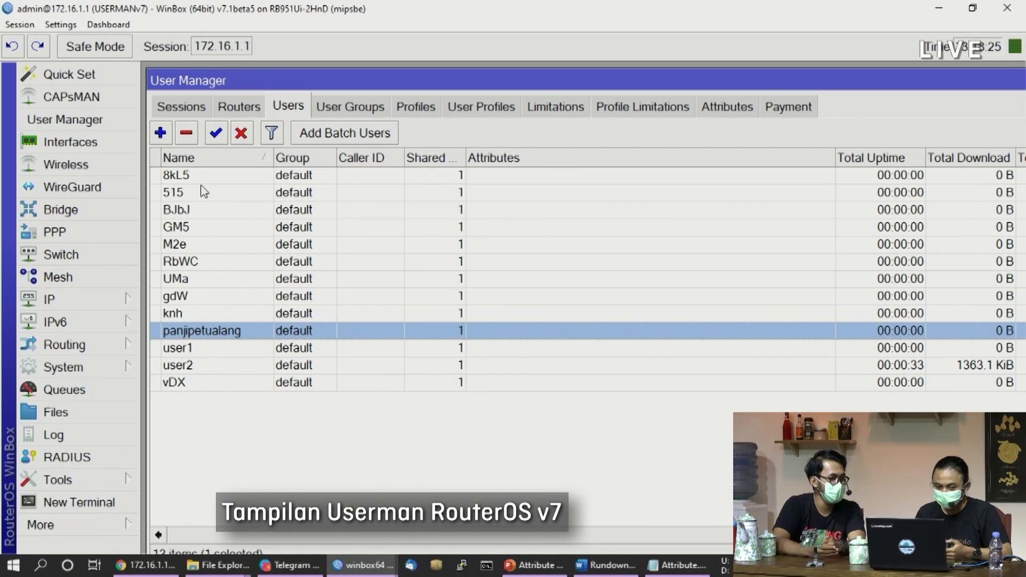
left_click(189, 107)
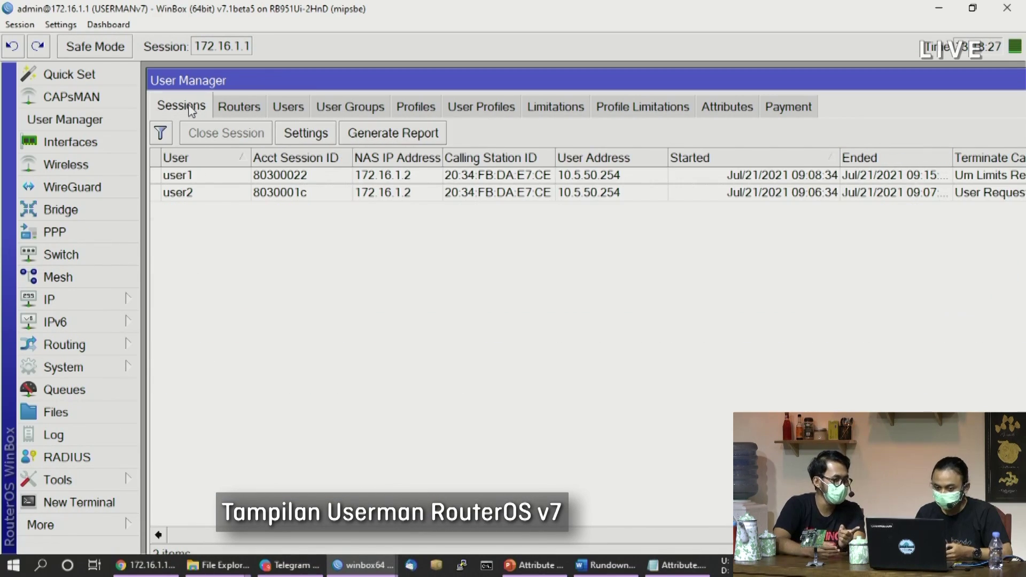
left_click(305, 133)
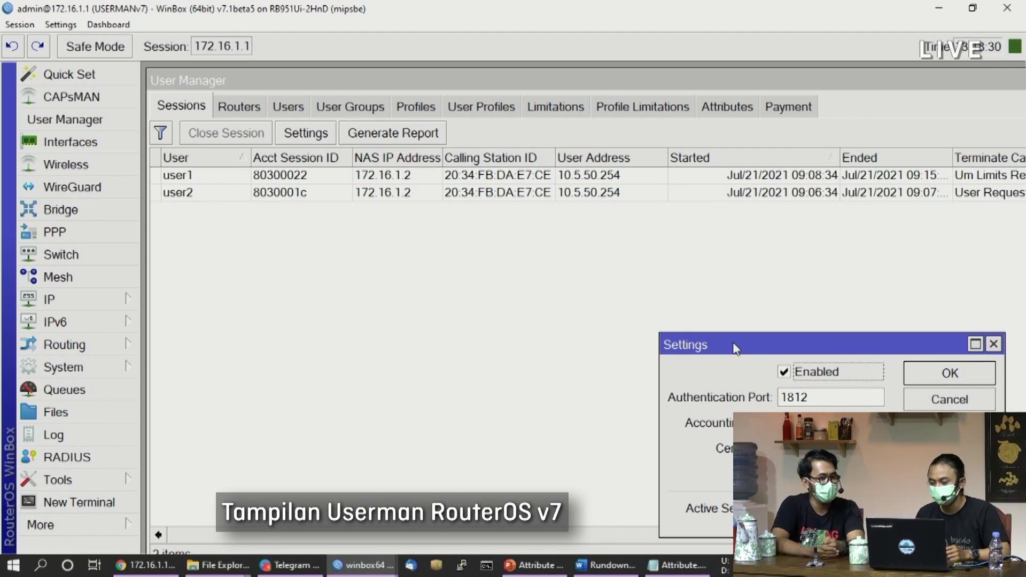
left_click_drag(733, 348, 446, 220)
left_click(663, 356)
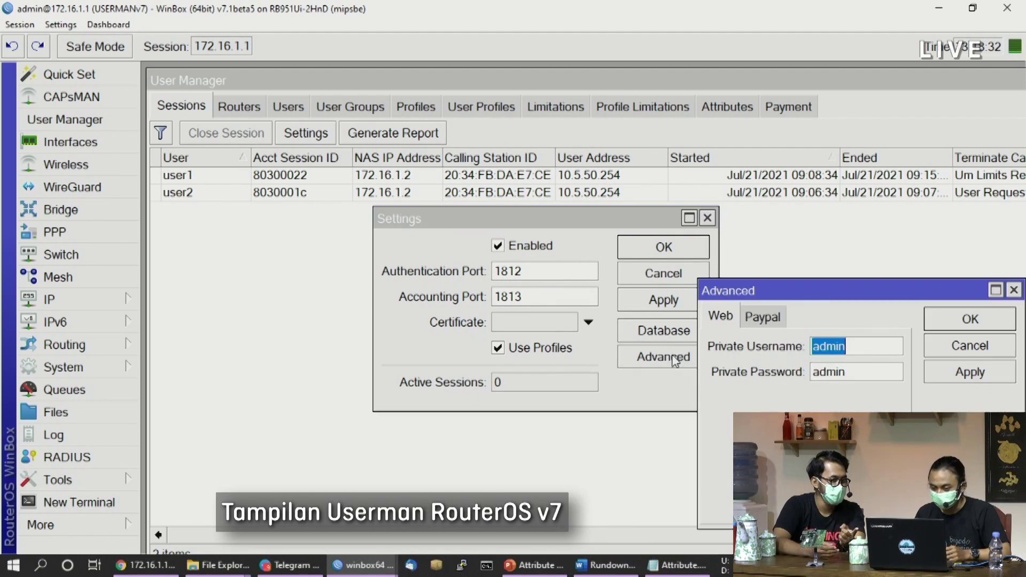
left_click_drag(806, 284, 488, 240)
left_click(536, 302)
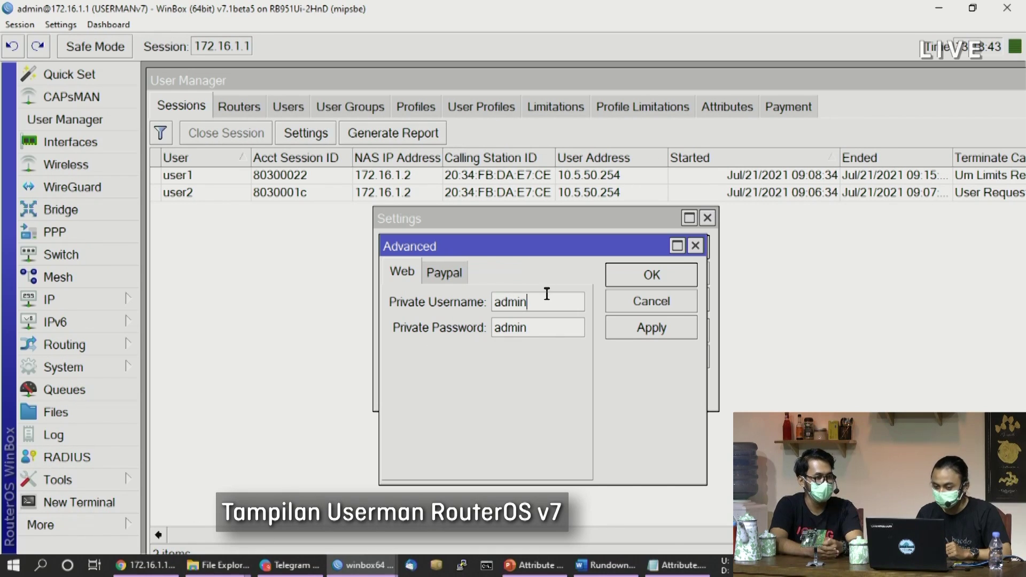
left_click(695, 245)
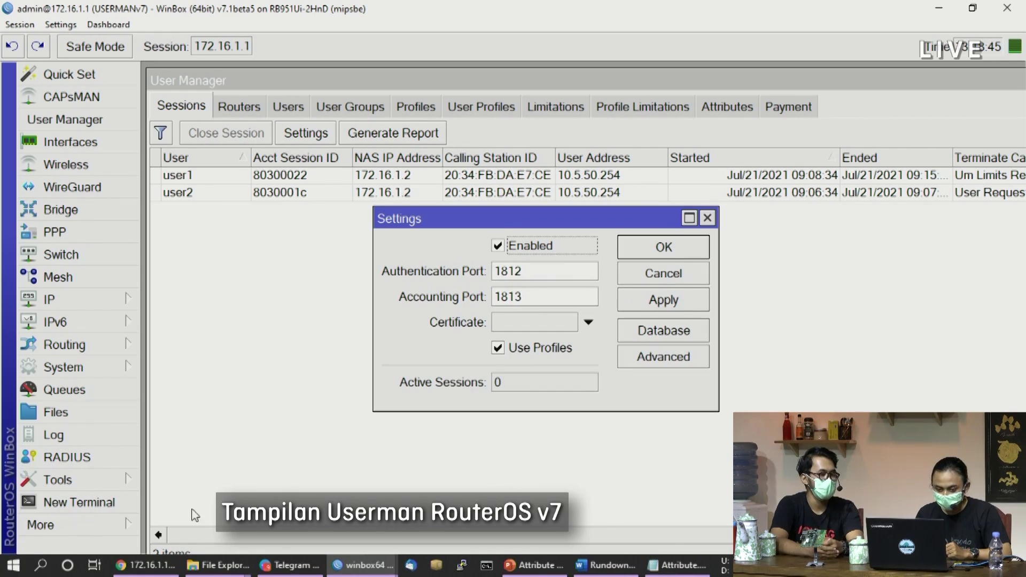
left_click(145, 565)
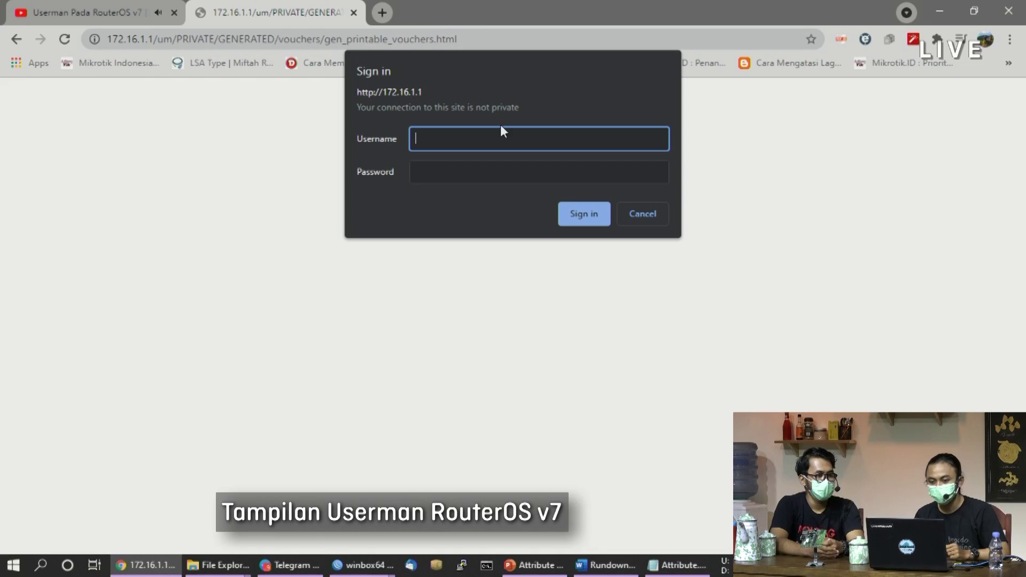
Sign in with the private username and password, decline saving it, and return to WinBox
type("adminb")
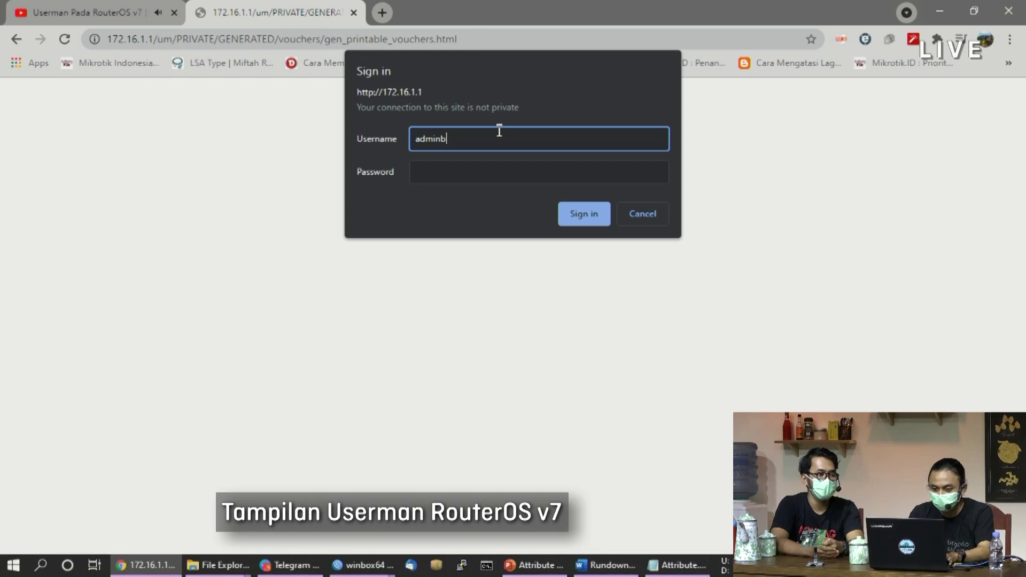
key("Tab")
left_click(499, 130)
key("BackSpace")
key("Tab")
type("admin")
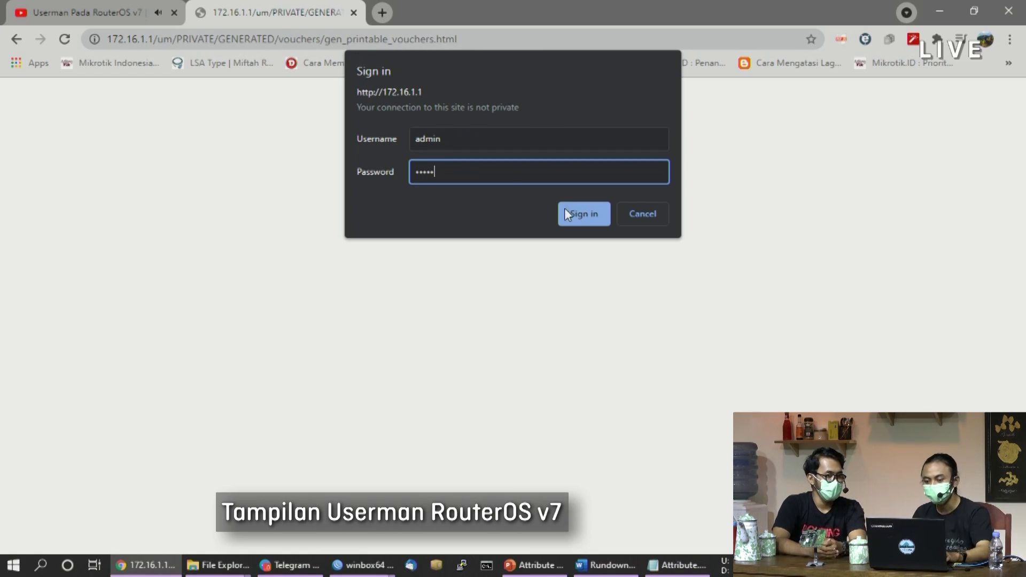
left_click(574, 213)
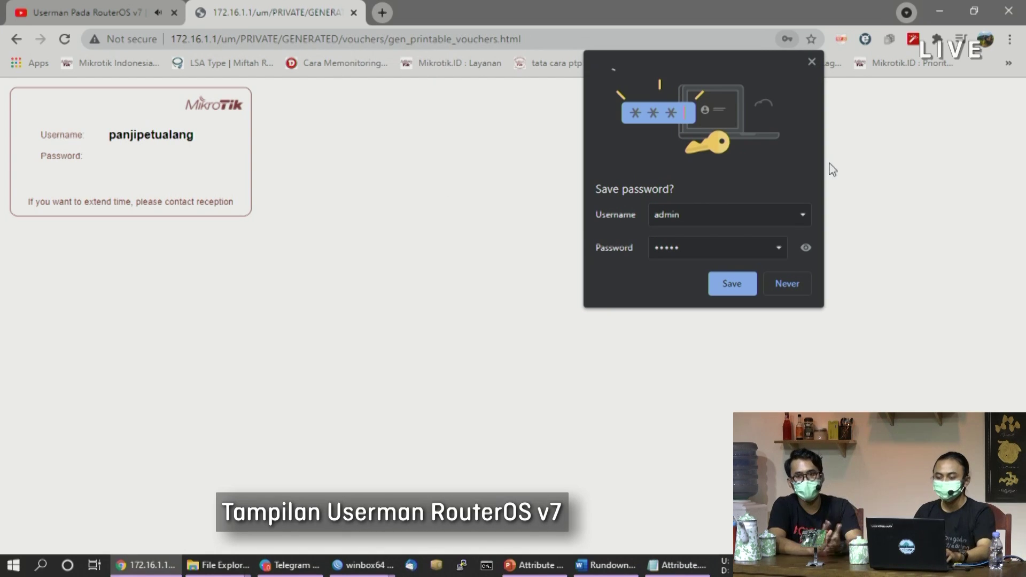
left_click(795, 282)
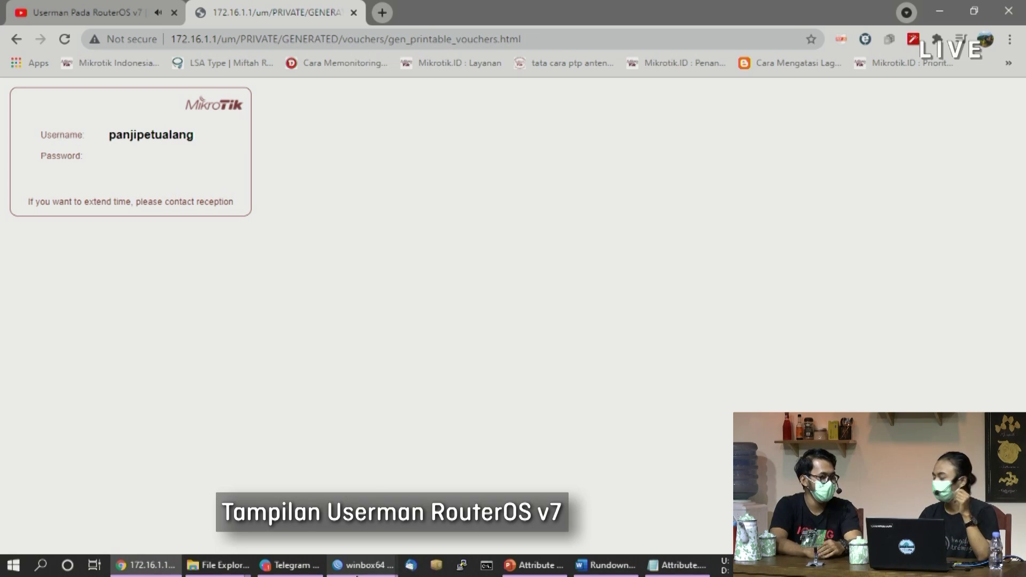
mouse_move(357, 573)
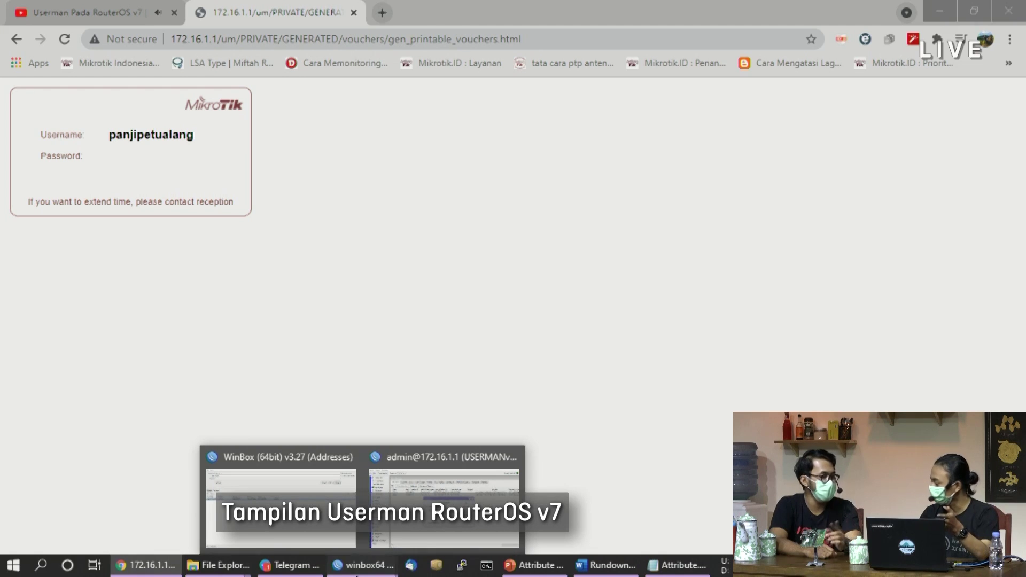
left_click(444, 481)
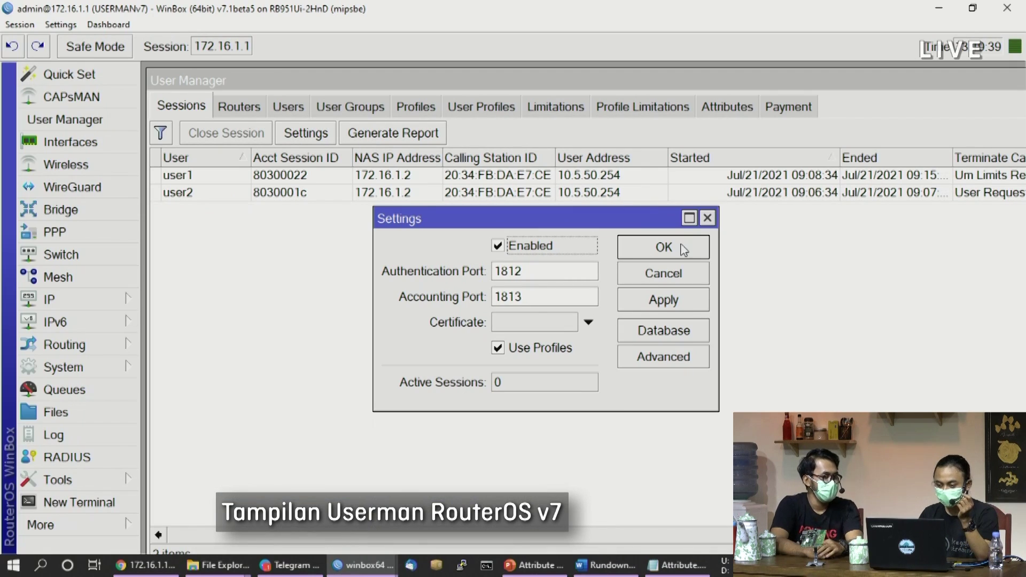
Close the User Manager Settings dialog and open a new RouterOS terminal window
left_click(707, 218)
left_click(103, 511)
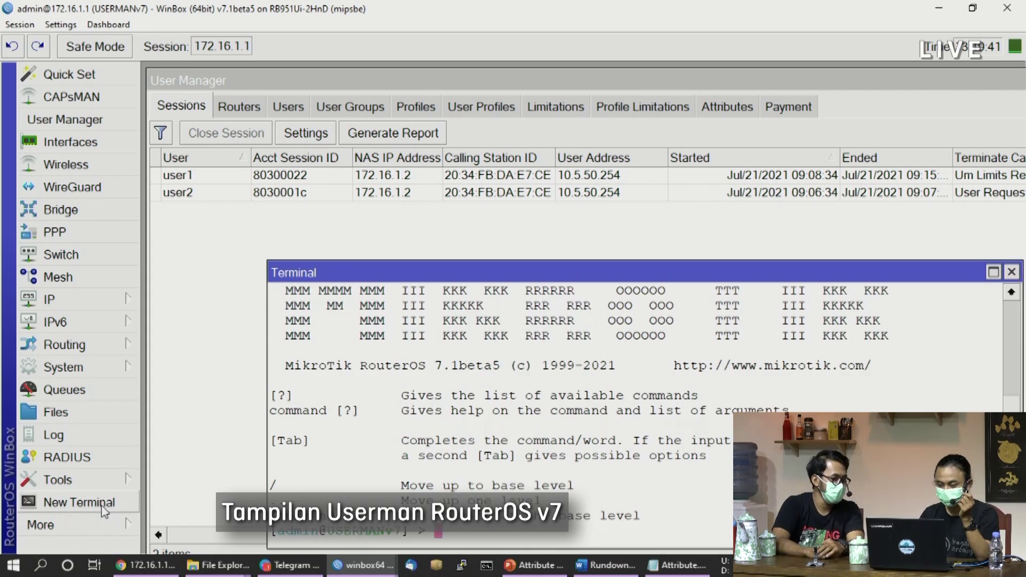
left_click_drag(459, 281, 361, 194)
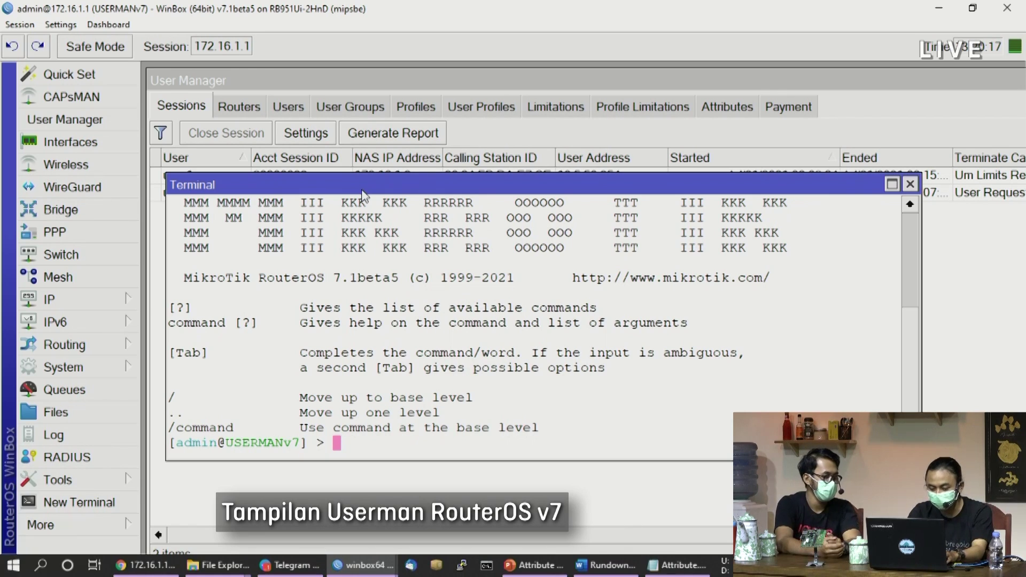
Run user-manager/user/generate-voucher for all users with voucher-template=printable_vouchers.html and view the result in Chrome
type("user-ma")
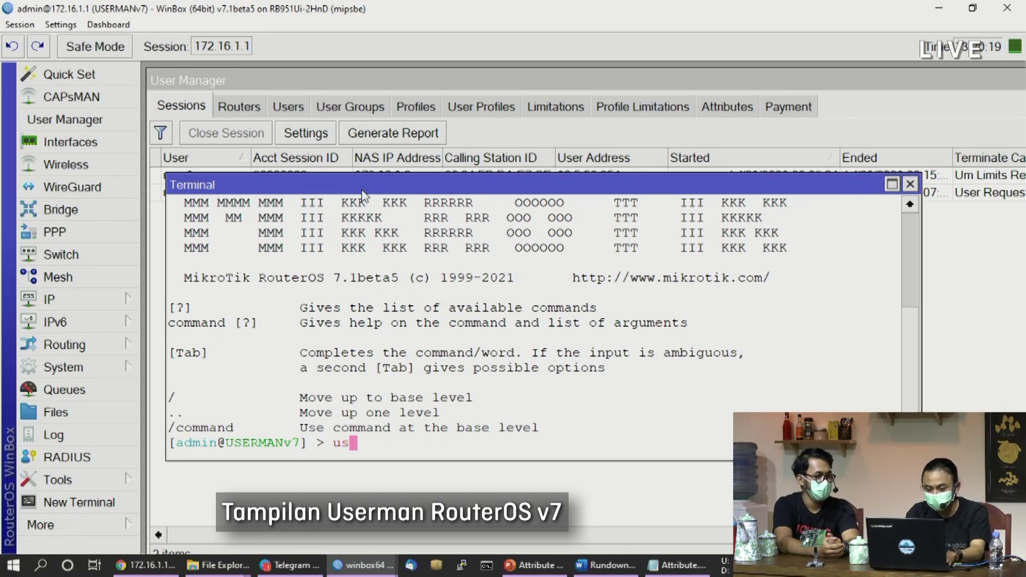
key("Tab")
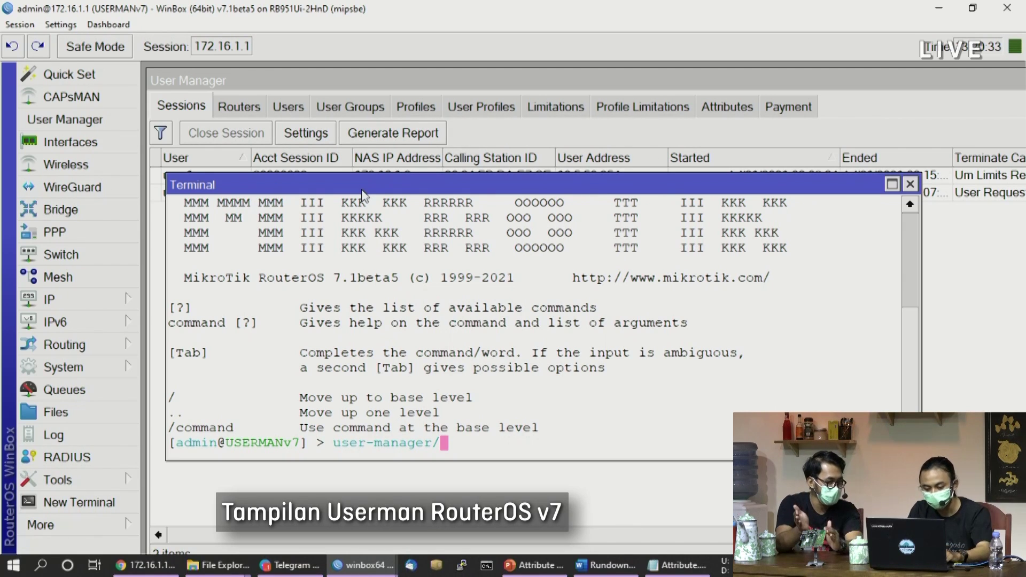
type("user")
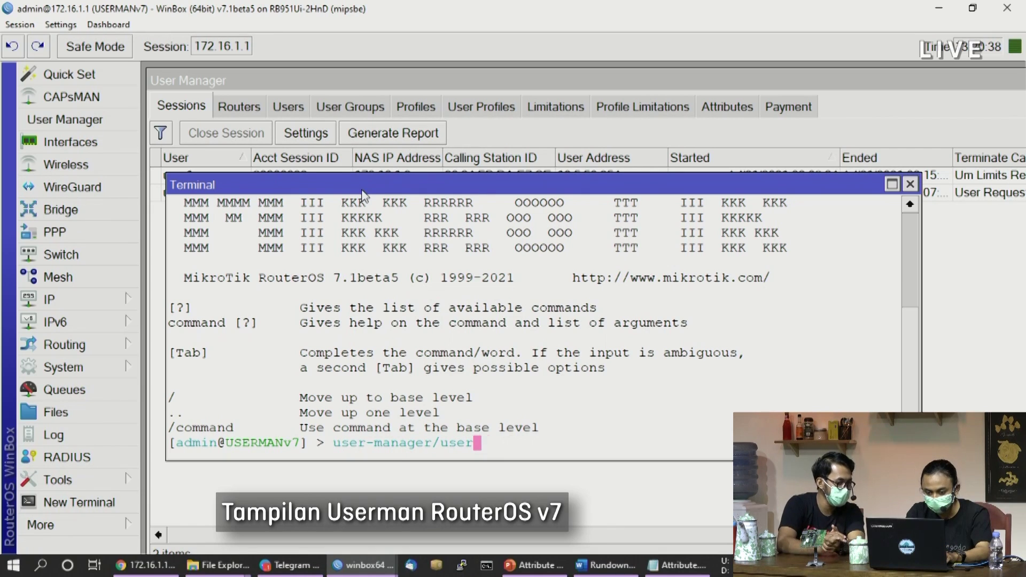
type("/gene")
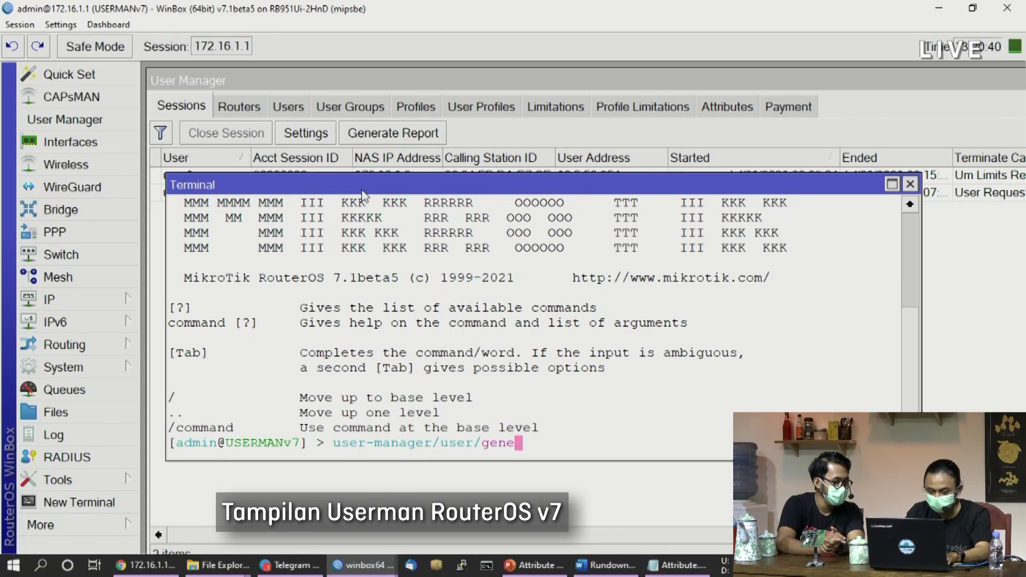
key("Tab")
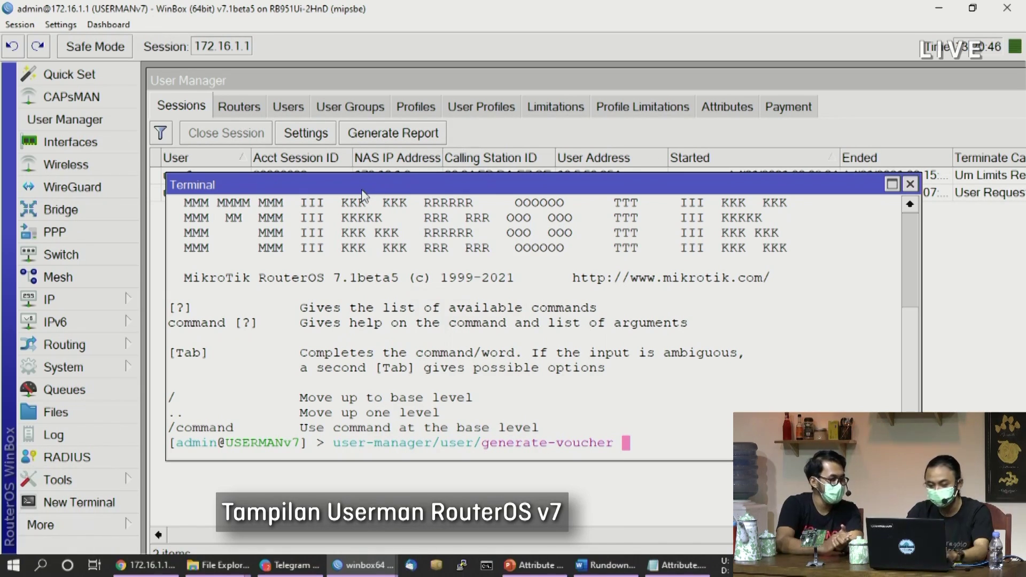
type("num")
key("Tab")
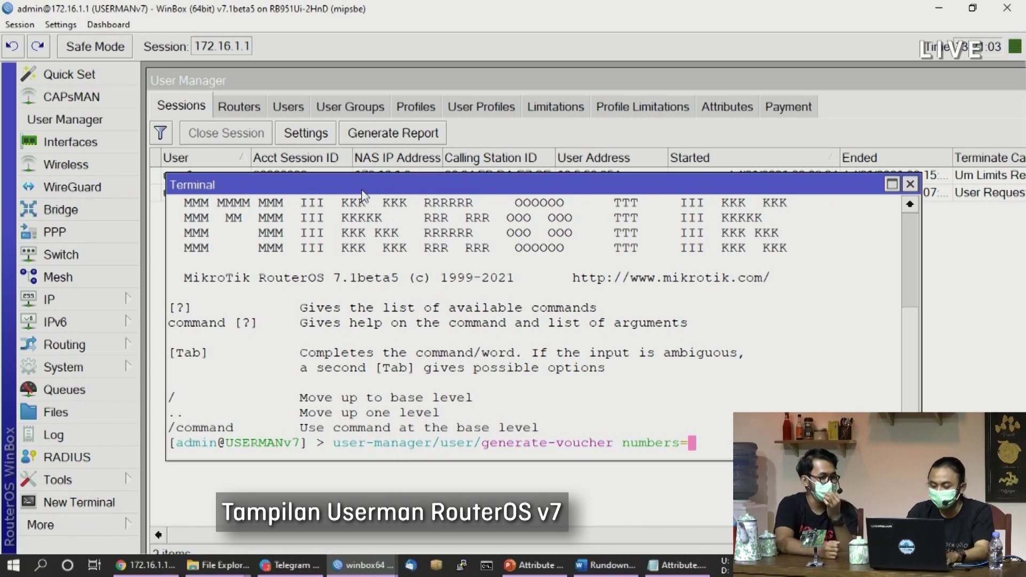
type("[")
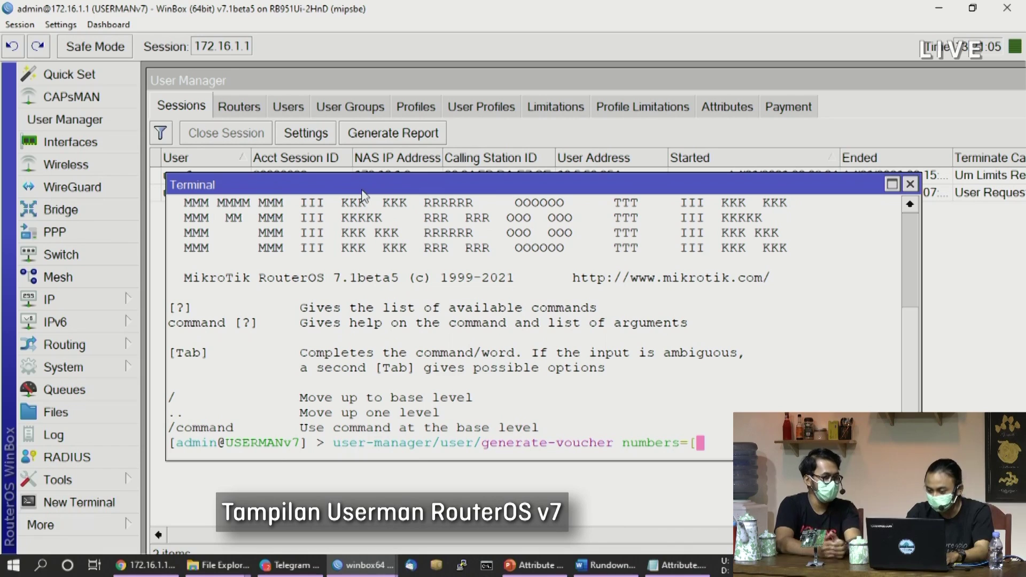
type("find")
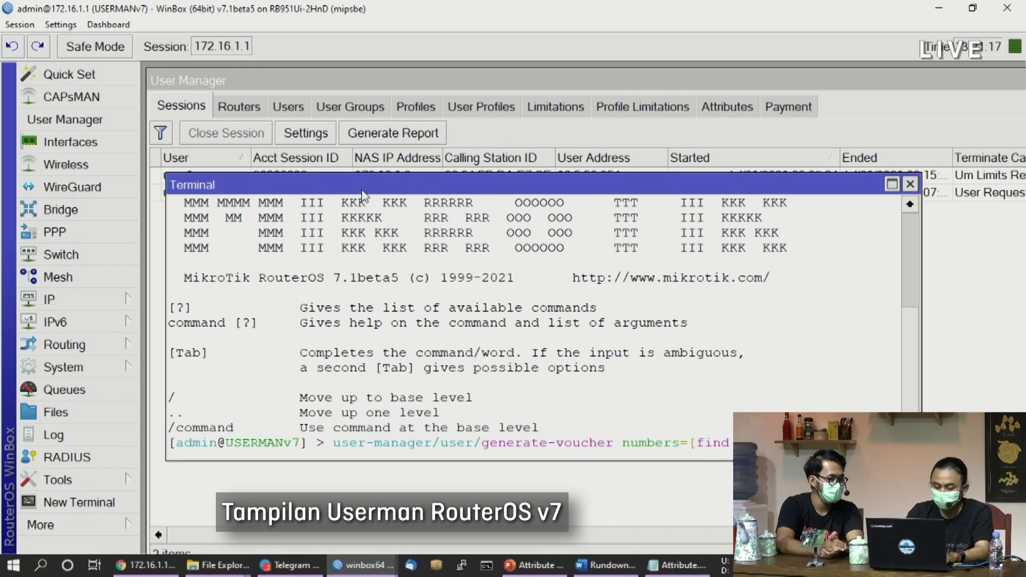
type("ate=")
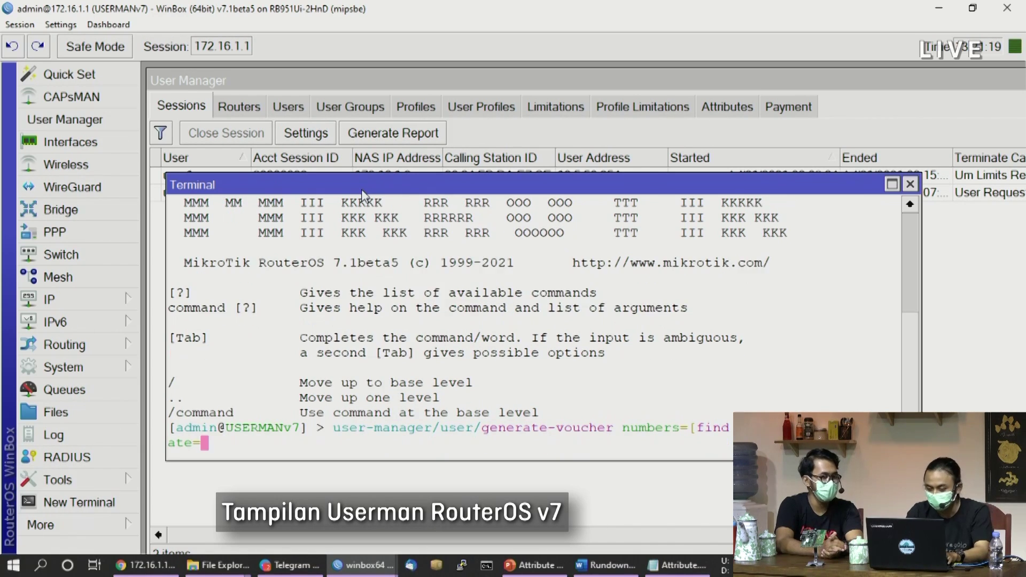
type("pri")
key("Tab")
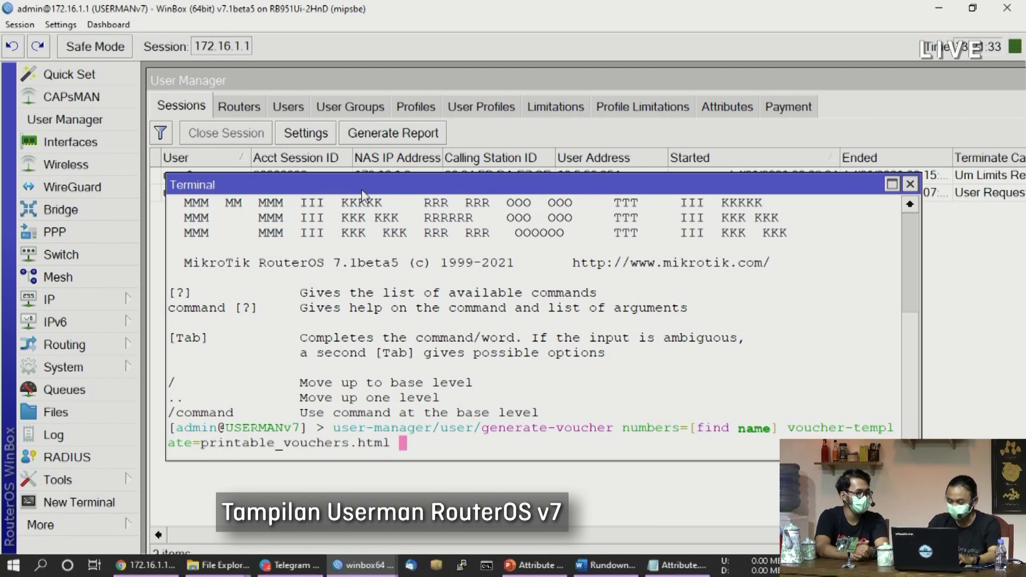
key("Return")
key("Return")
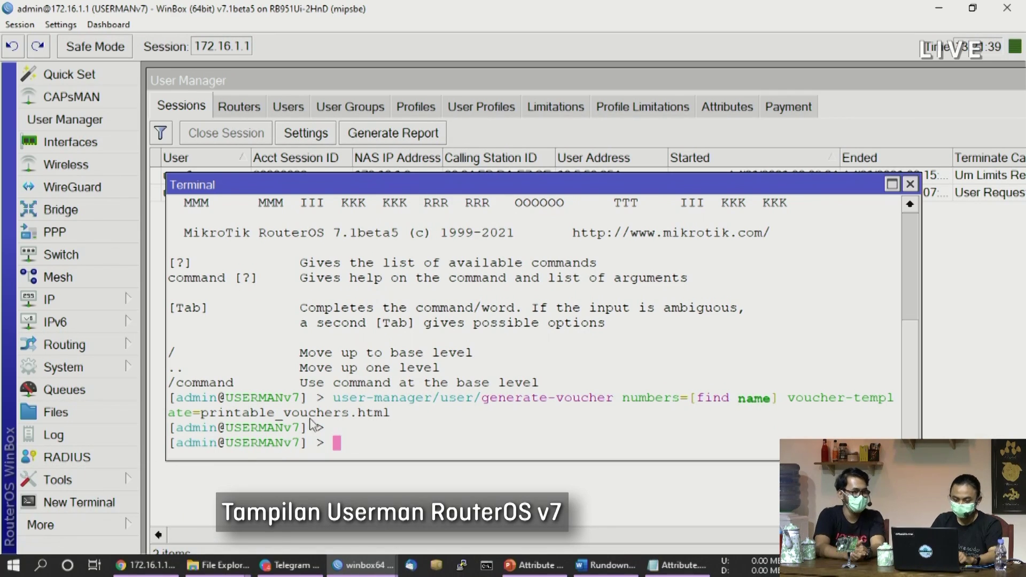
left_click(132, 566)
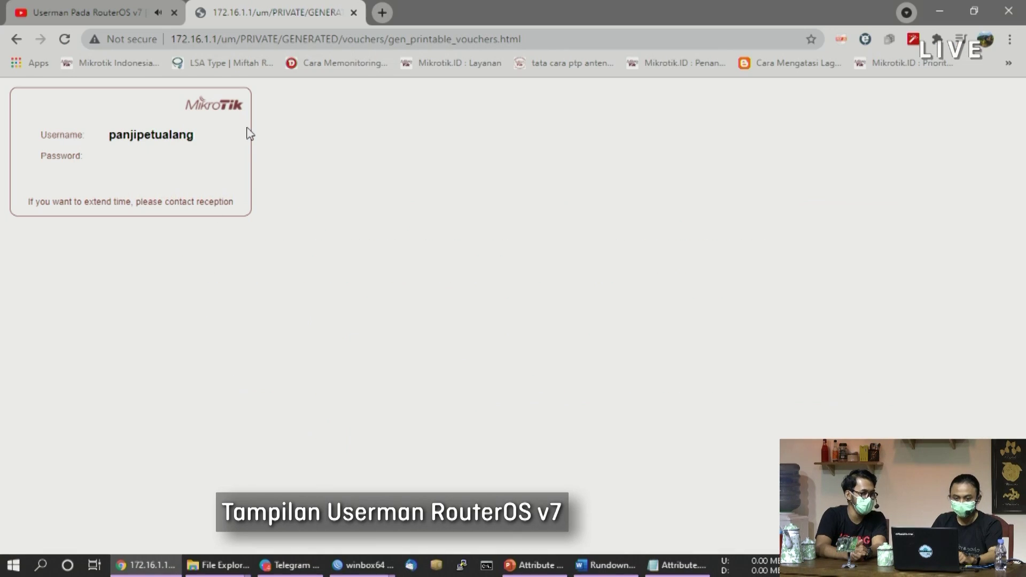
Reload the printable vouchers page and review all generated voucher cards, checking the Print option without printing
left_click(64, 40)
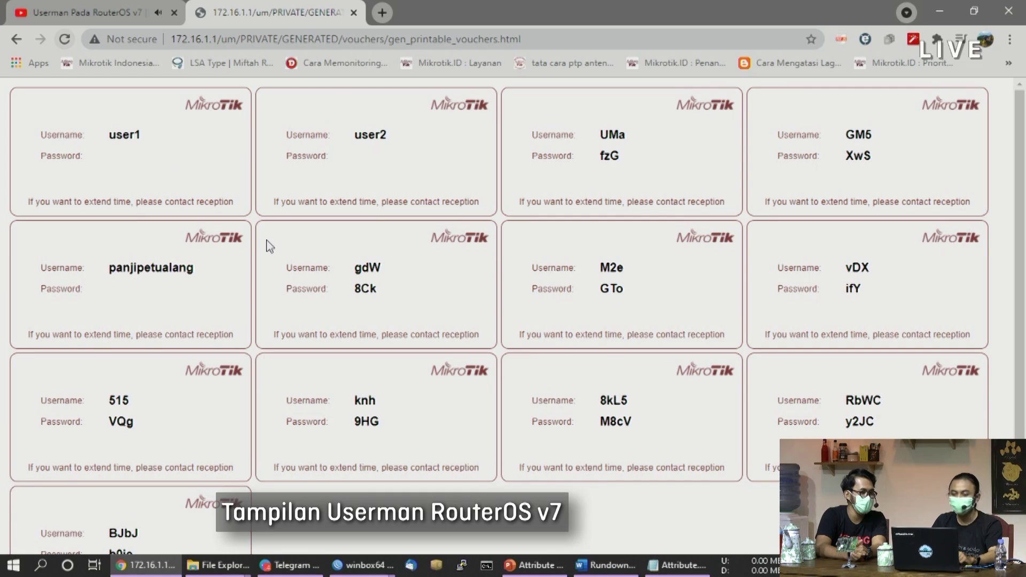
scroll(402, 414, "down", 1)
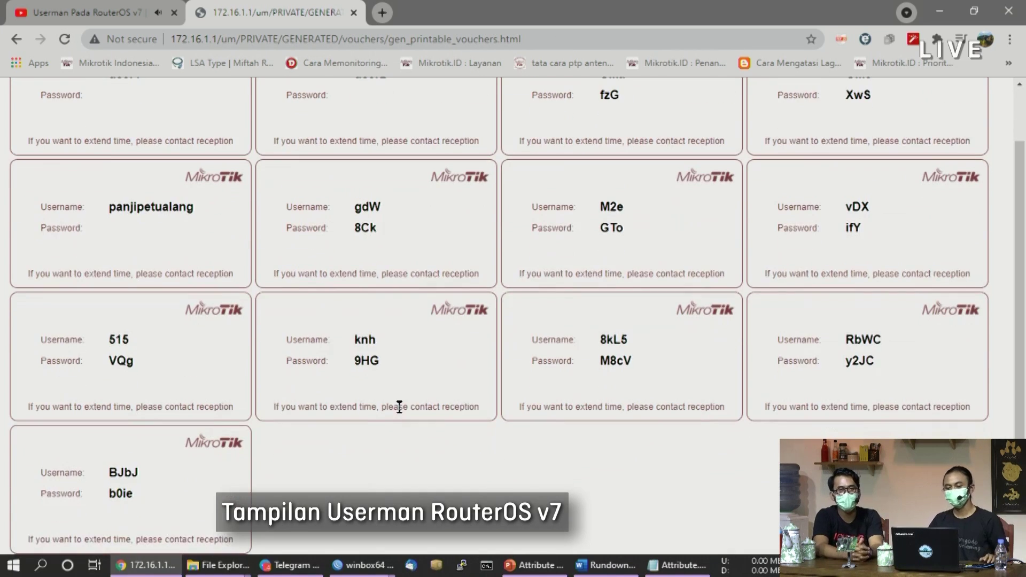
scroll(470, 407, "up", 1)
scroll(496, 412, "down", 1)
right_click(502, 454)
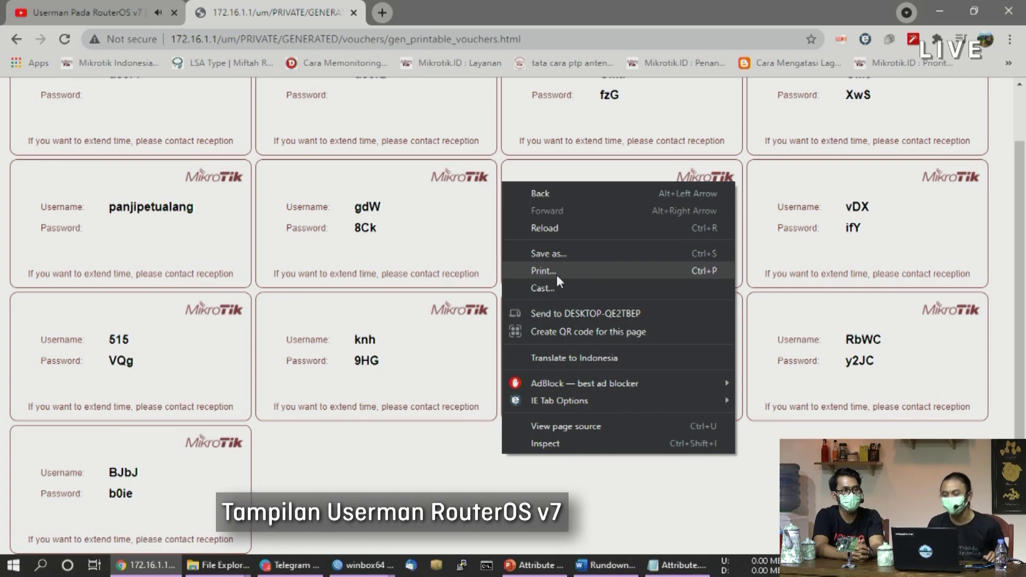
left_click(336, 539)
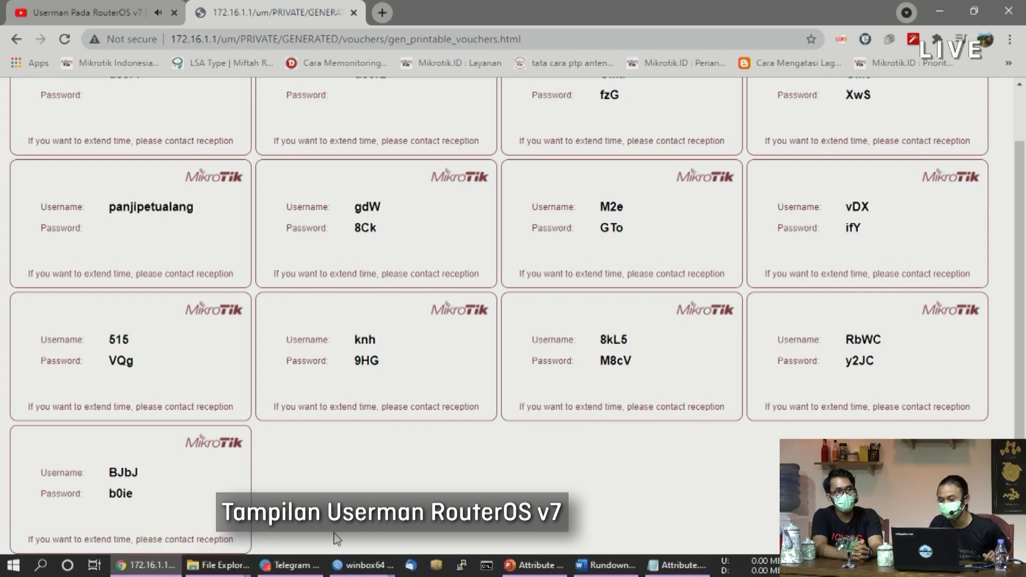
scroll(336, 539, "up", 1)
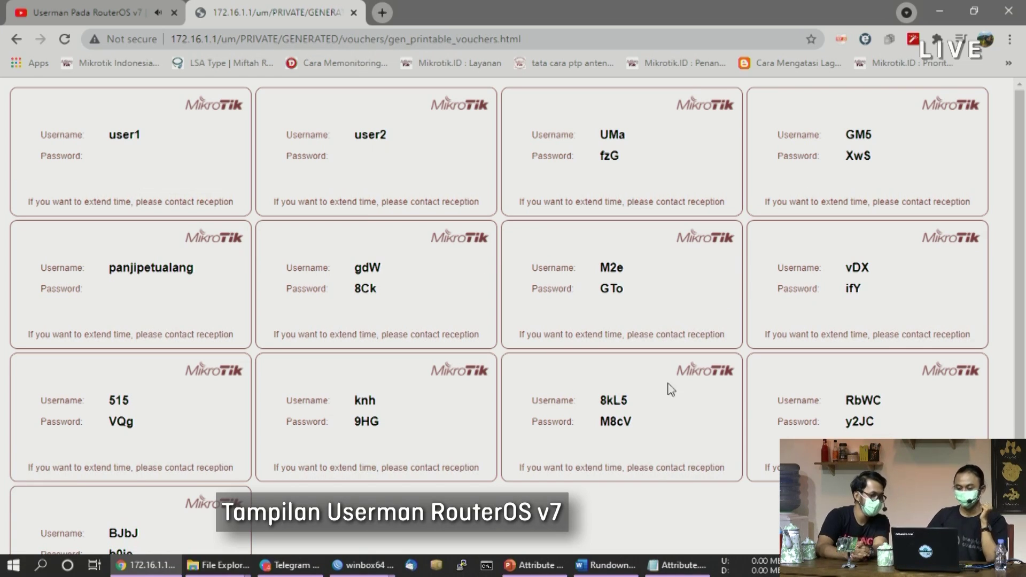
scroll(556, 473, "down", 2)
scroll(556, 473, "up", 2)
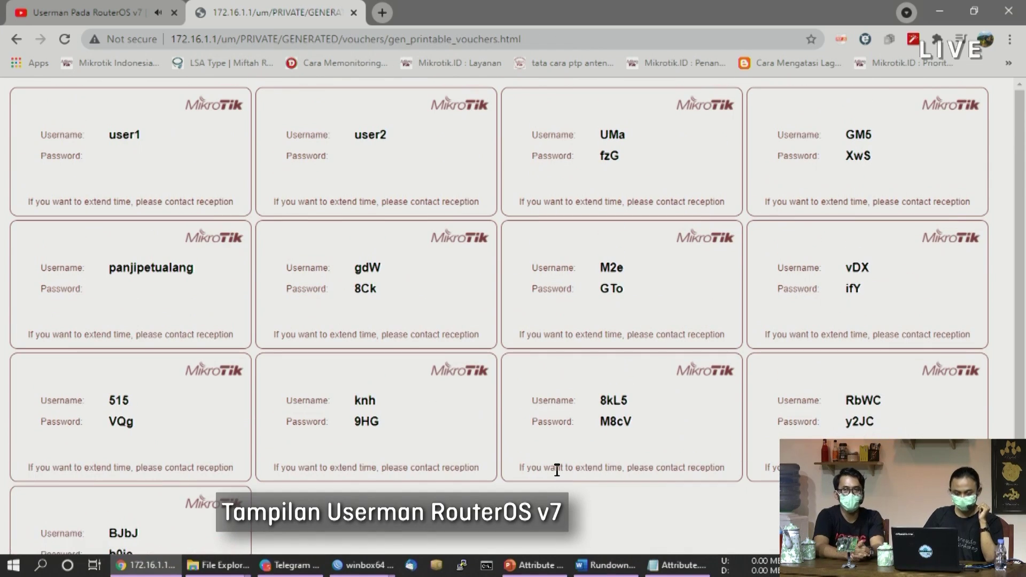
scroll(557, 470, "down", 1)
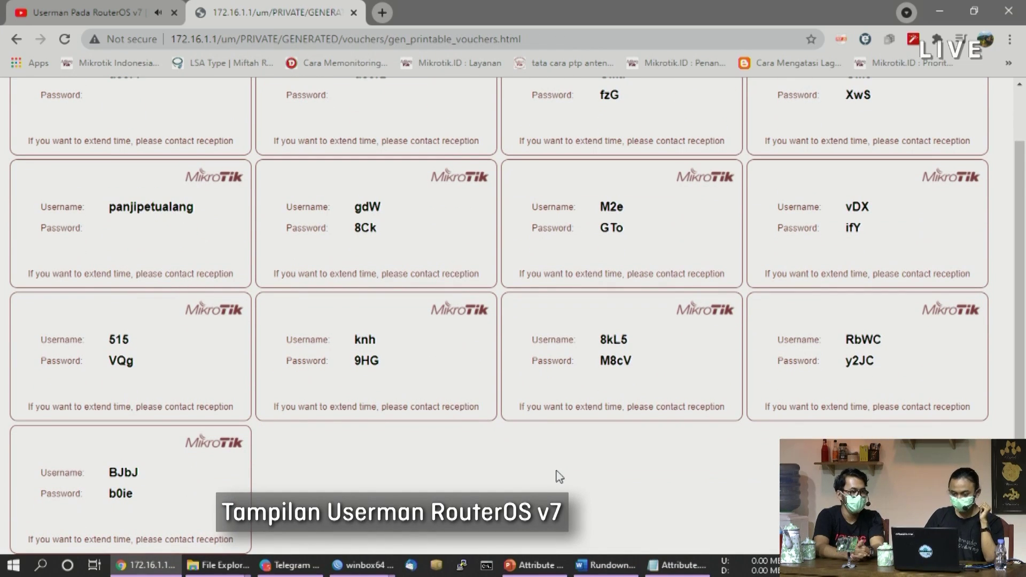
scroll(559, 479, "up", 1)
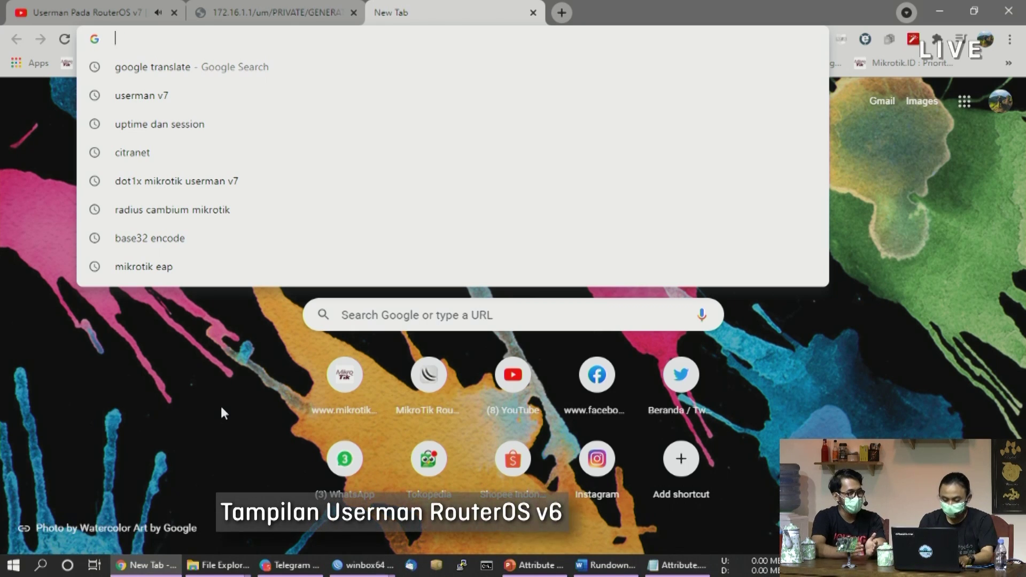
Load the v6 user portal at 172.16.1.2/user and dismiss the session-reset notice
type("172.16.1.2/")
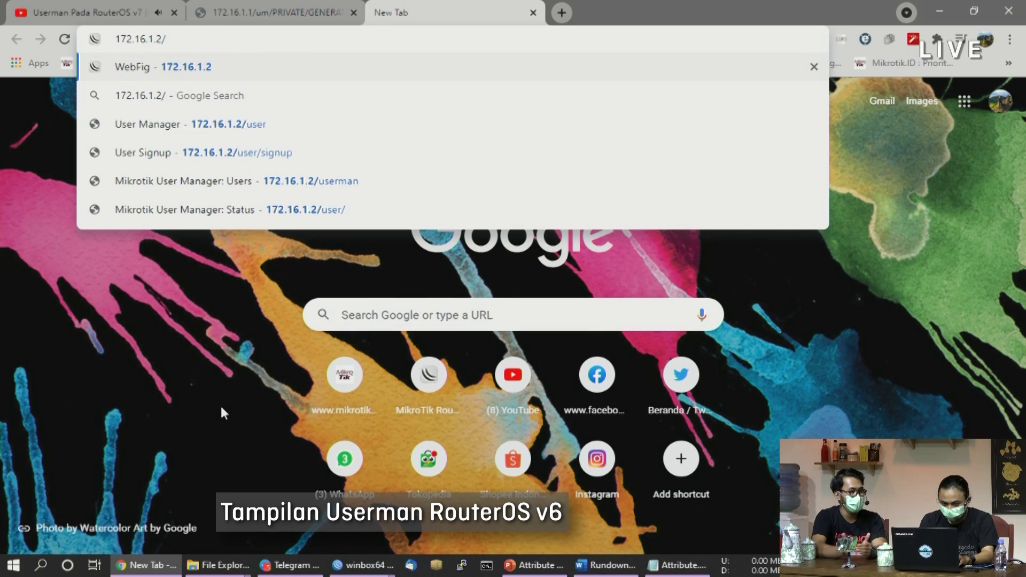
type("user")
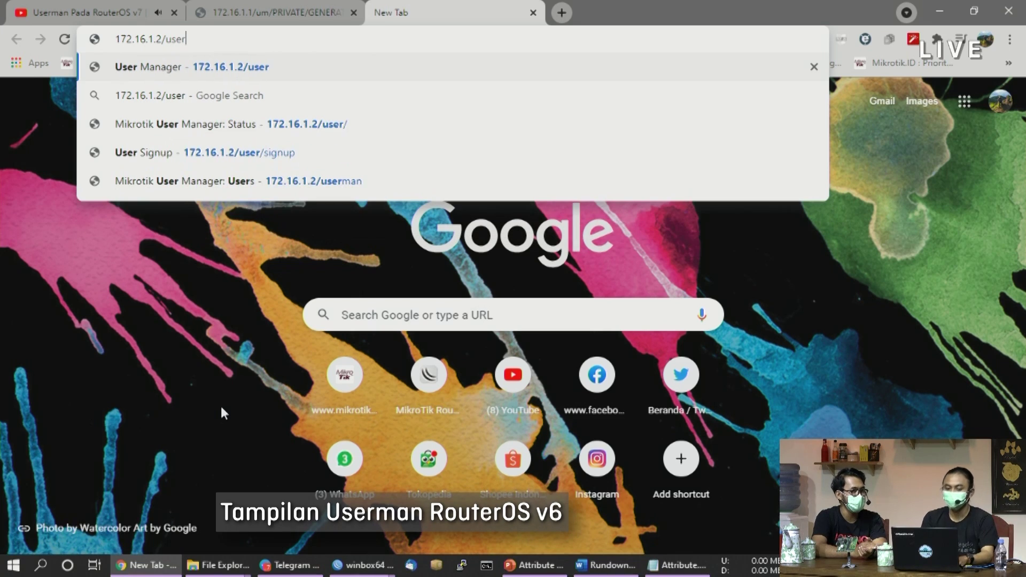
key("Return")
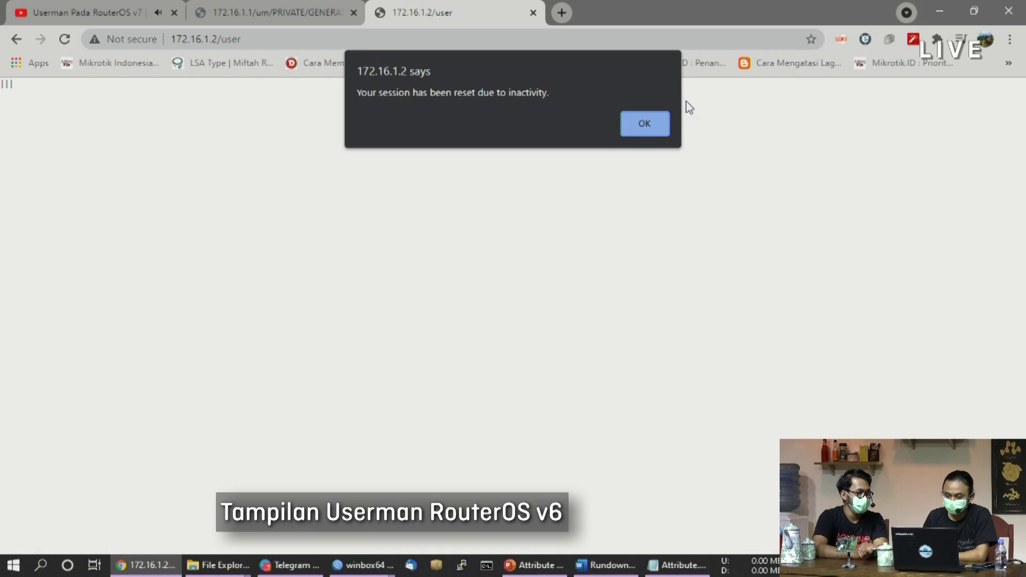
left_click(657, 127)
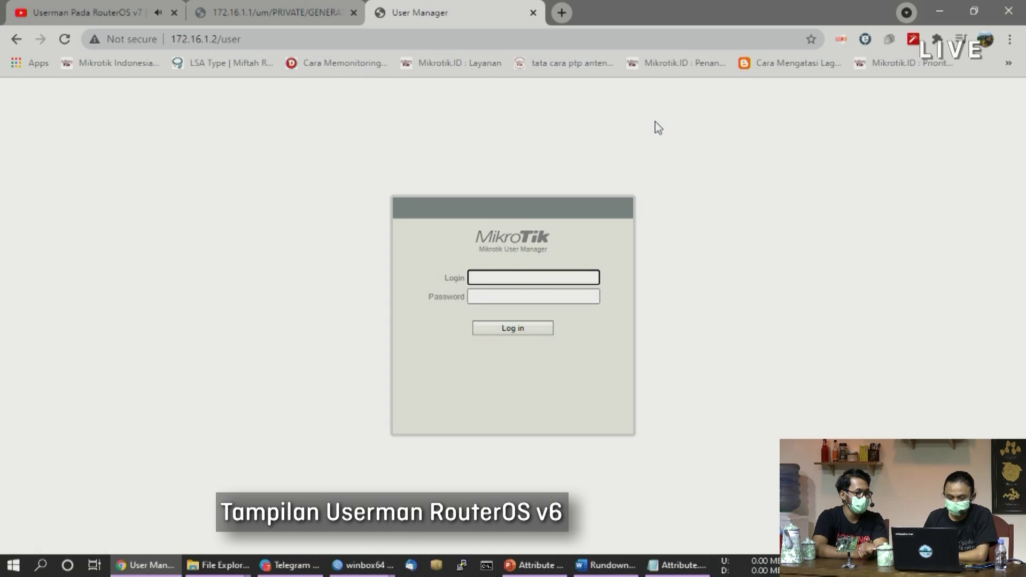
Sign in to the v6 user portal with the account's username
right_click(485, 270)
left_click(484, 274)
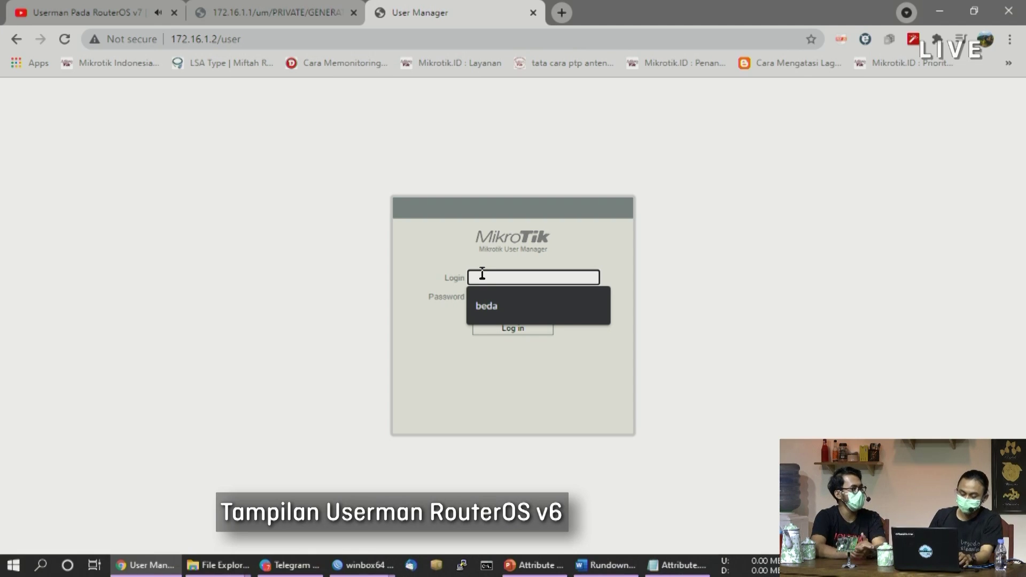
type("pan")
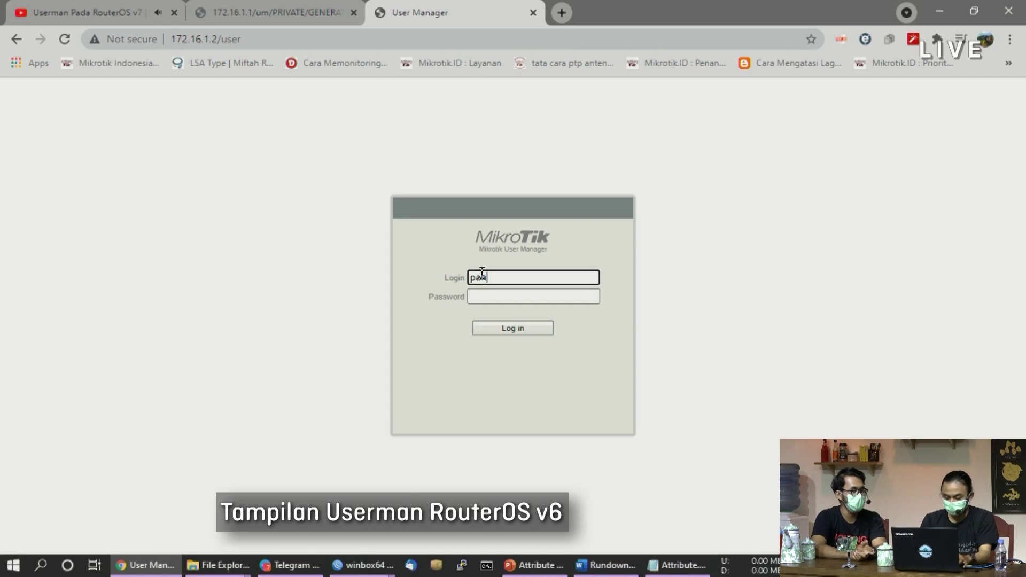
type("ji")
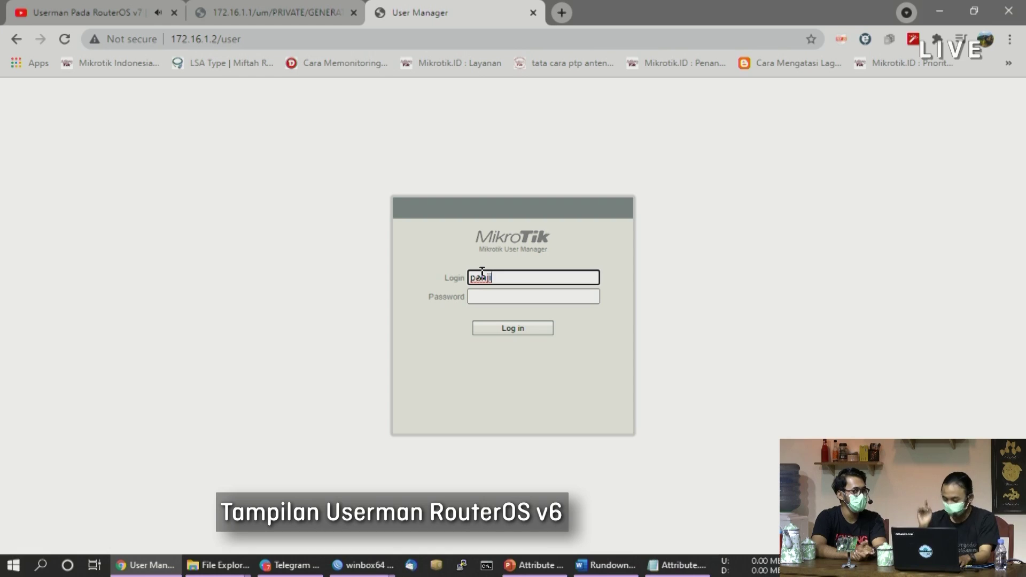
type("milenium")
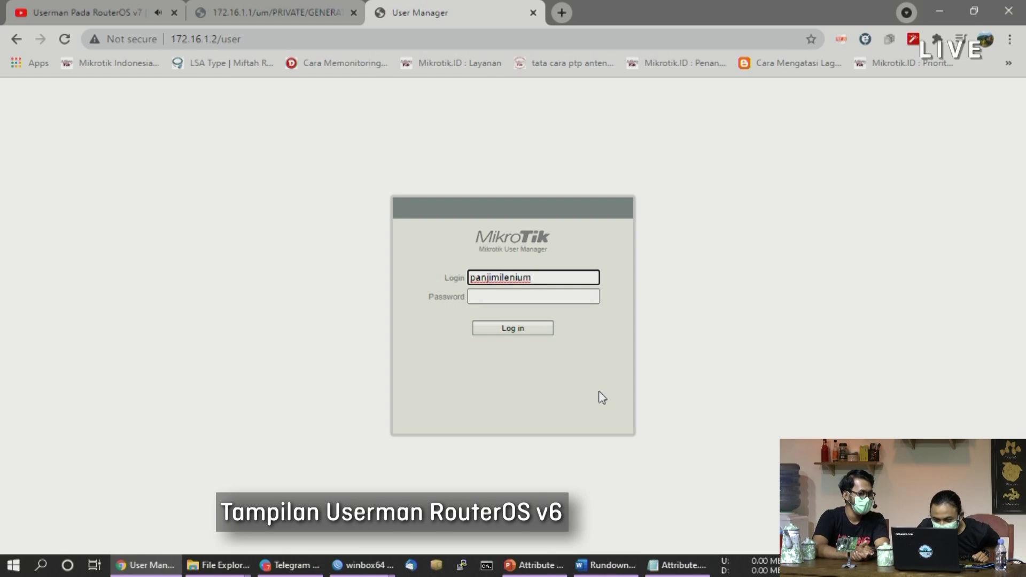
left_click(524, 338)
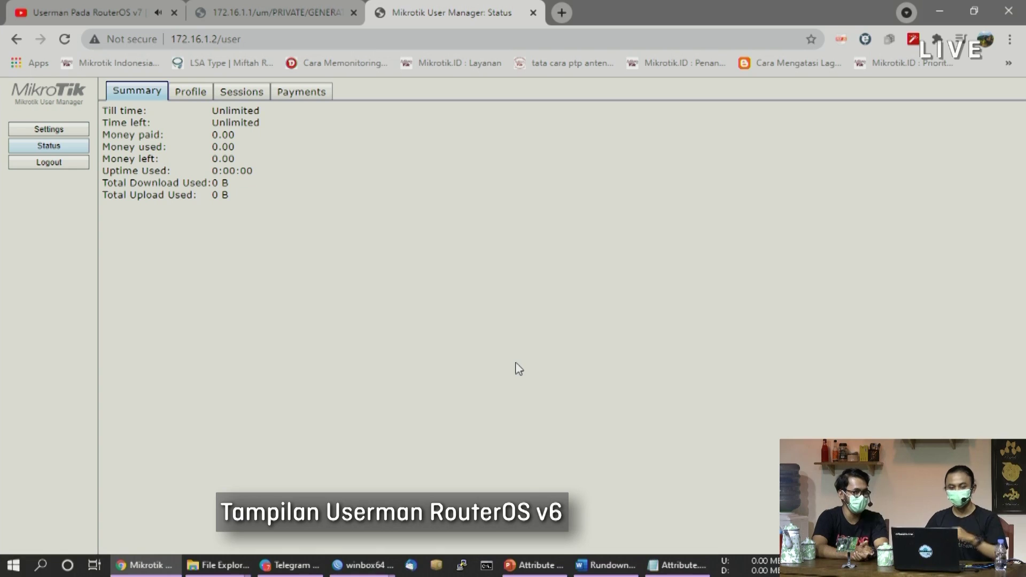
Review the Sessions, Profile and Summary pages, confirming Profile 10Mb at 10.0 Mib/s
left_click(213, 97)
left_click(246, 96)
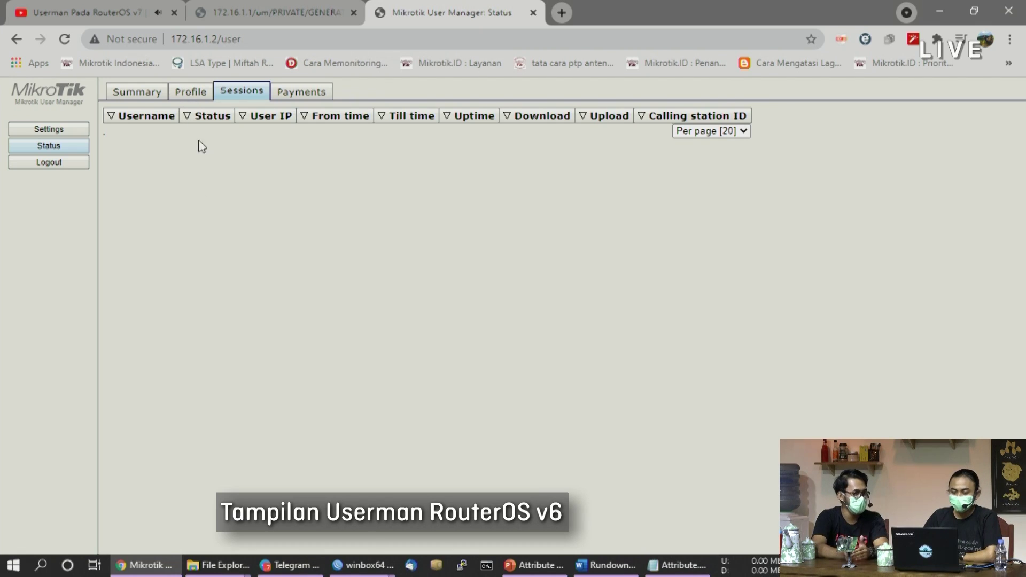
left_click(170, 93)
left_click(159, 95)
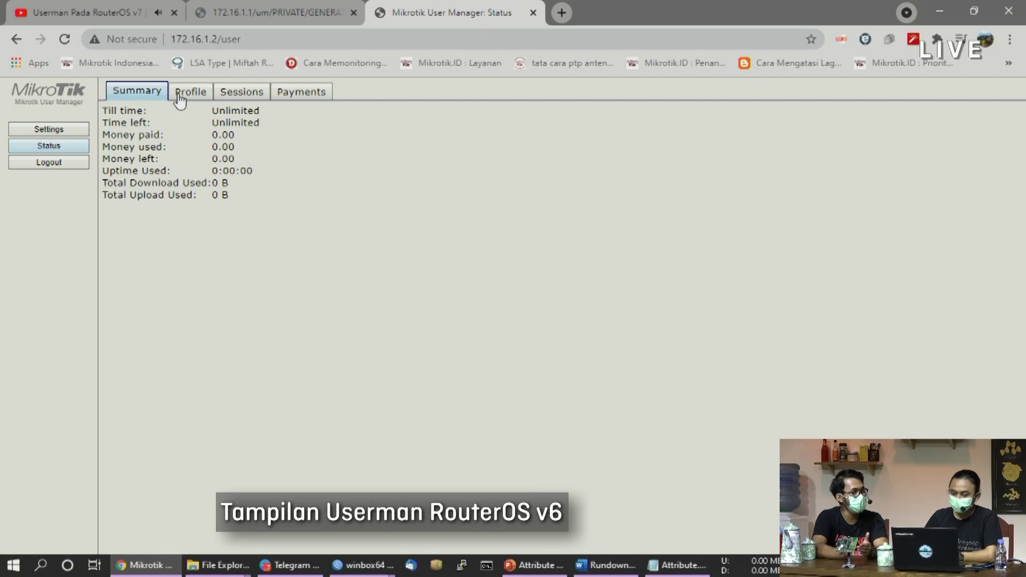
left_click(179, 96)
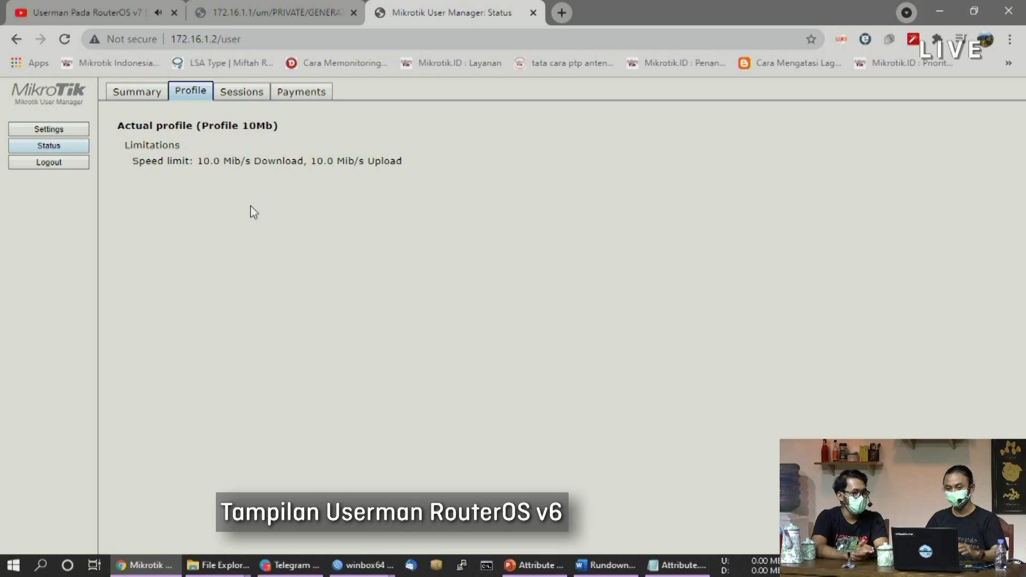
left_click(570, 14)
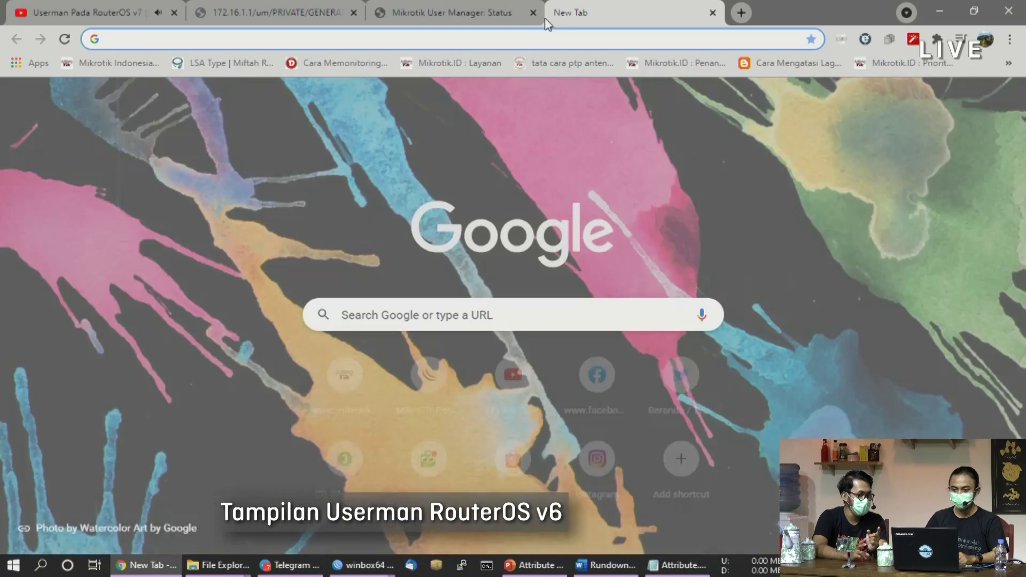
Open the v7 User Manager portal login page at 172.16.1.1/um
left_click(463, 34)
left_click(275, 392)
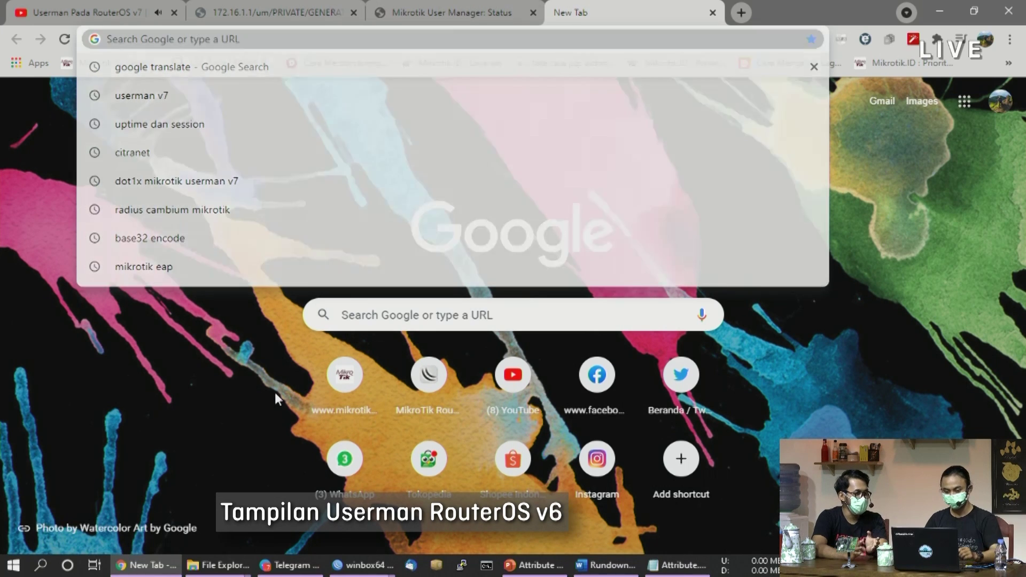
left_click(195, 43)
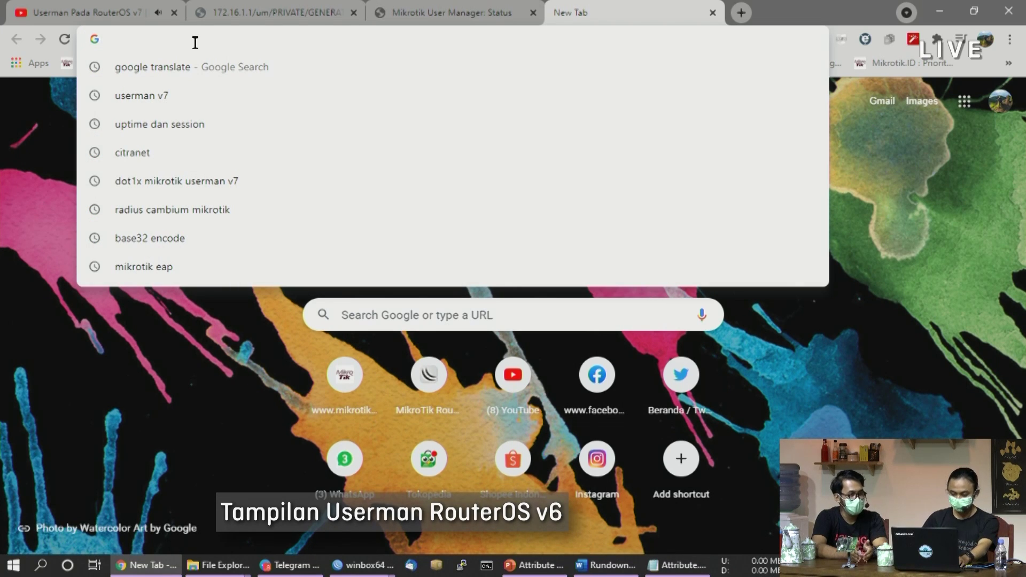
type("172.16")
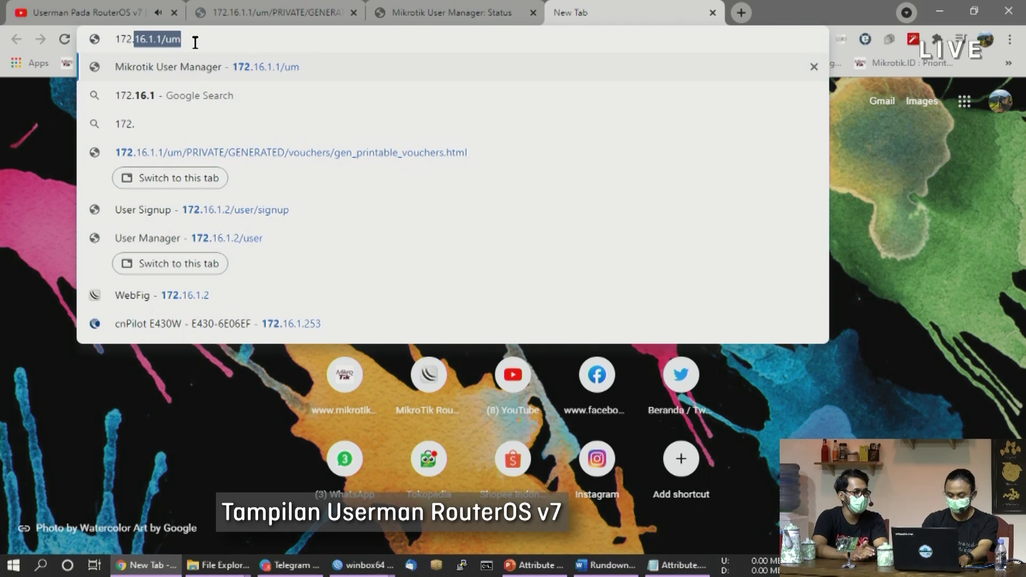
type(".1.1")
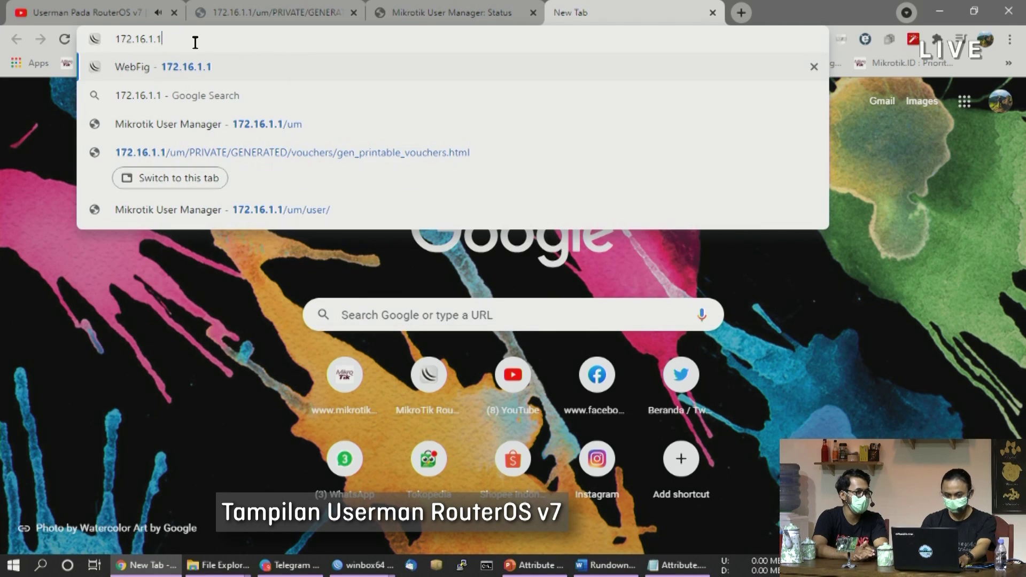
type("/")
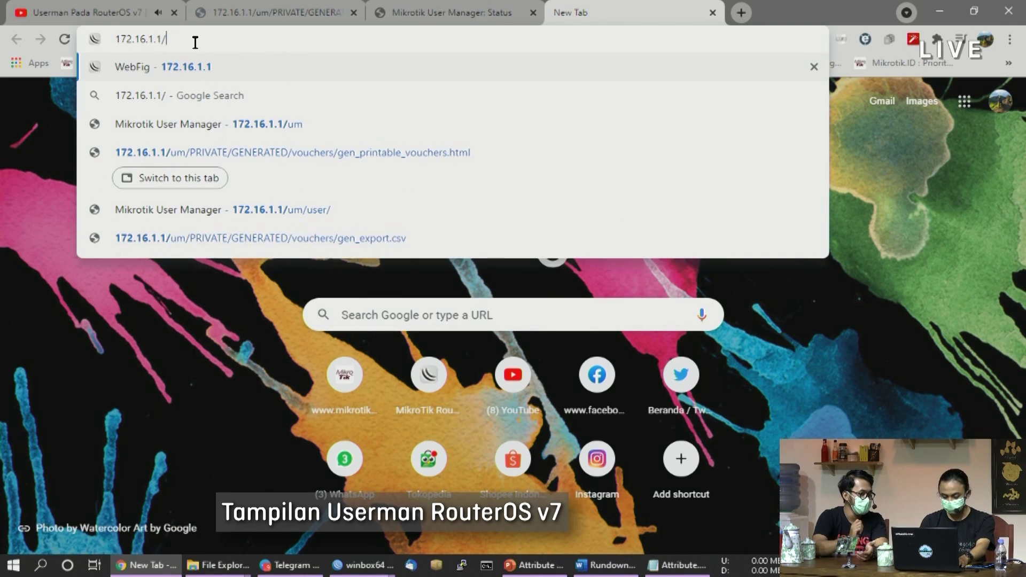
type("um")
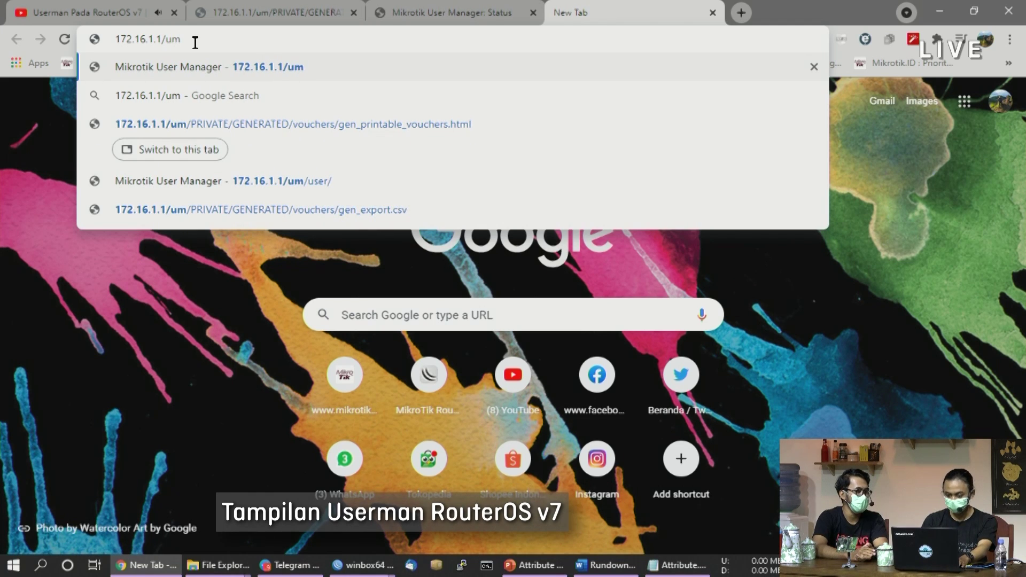
key("Return")
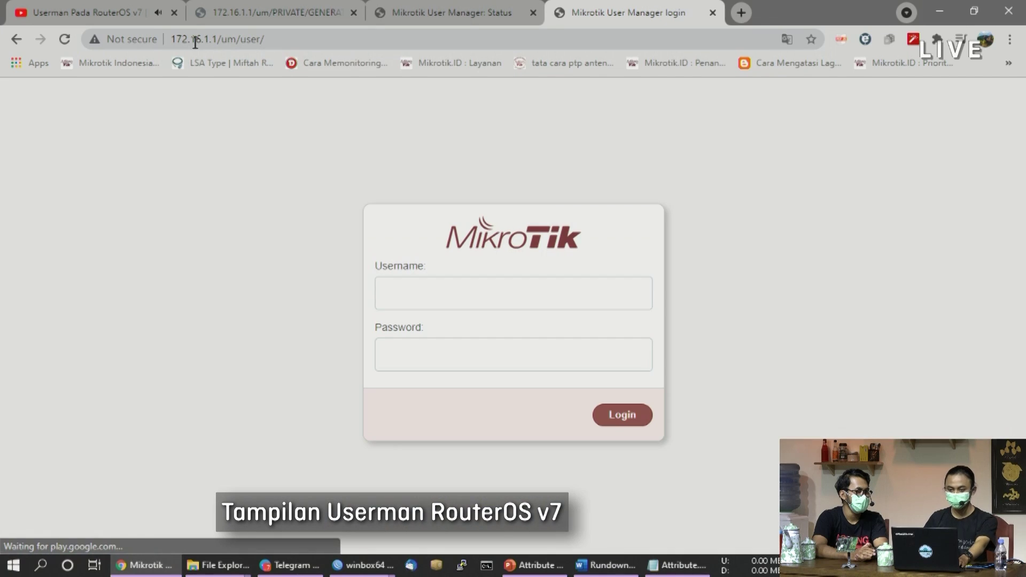
Log in to the v7 portal with the account's username
left_click(457, 301)
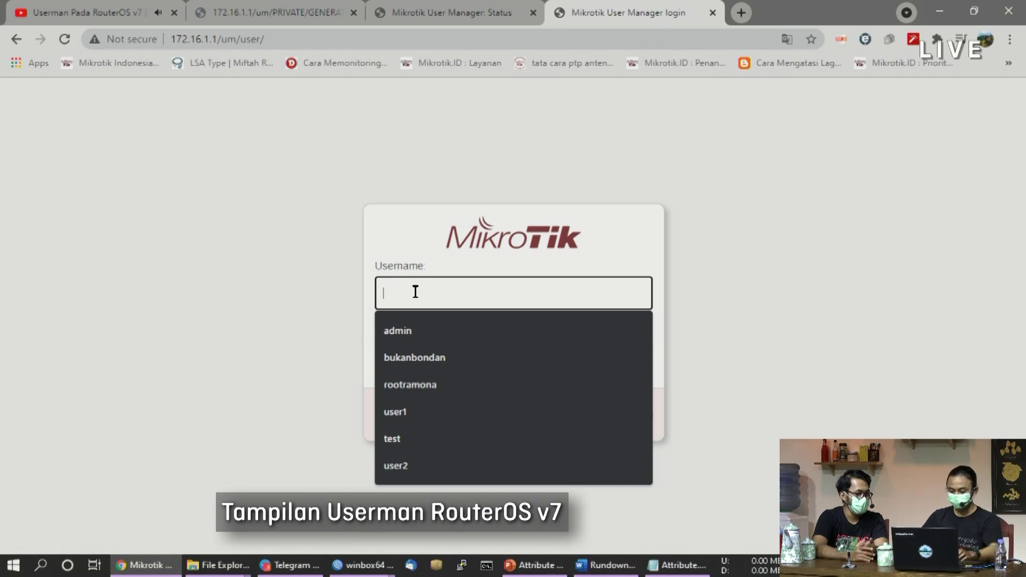
type("pan")
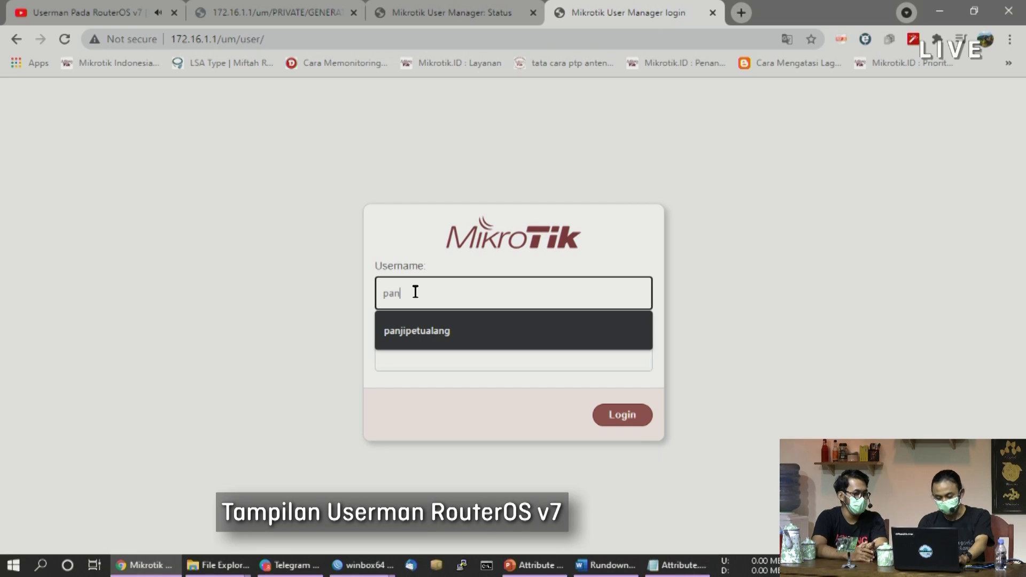
type("jipetualang")
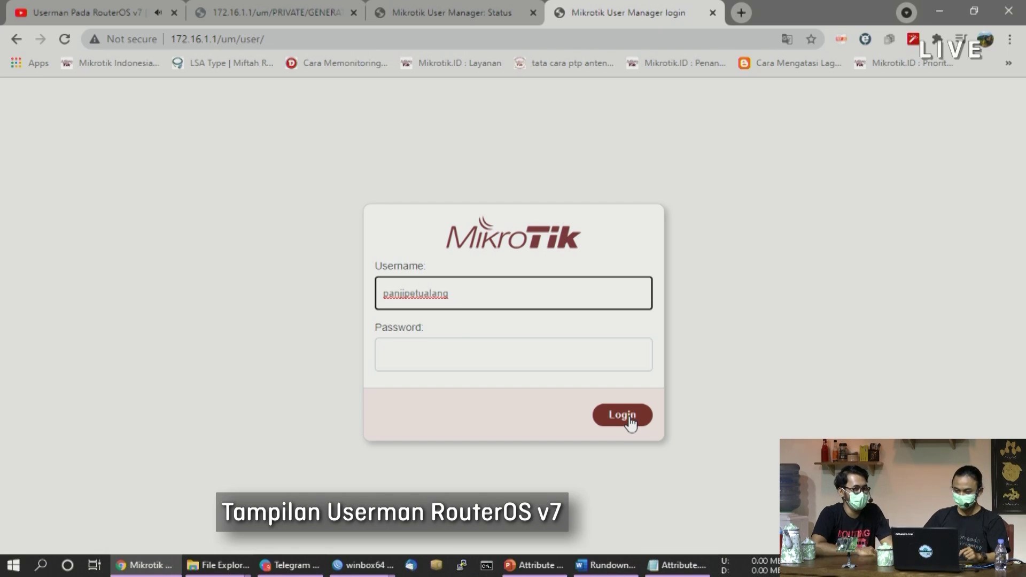
left_click(630, 419)
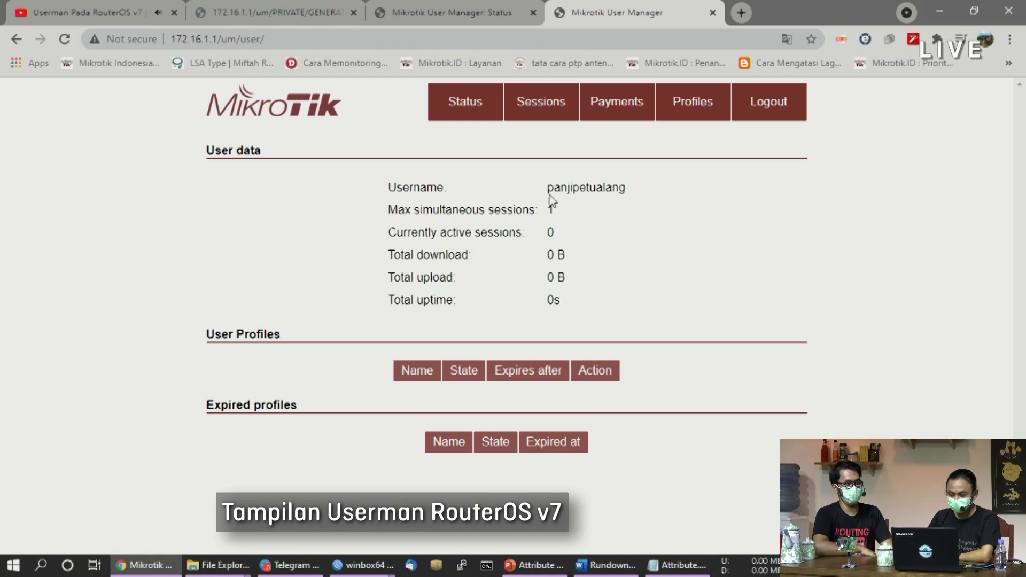
Highlight the user data, traffic and uptime figures and User Profiles heading, then view the empty Sessions page
left_click_drag(556, 187, 646, 196)
left_click(647, 196)
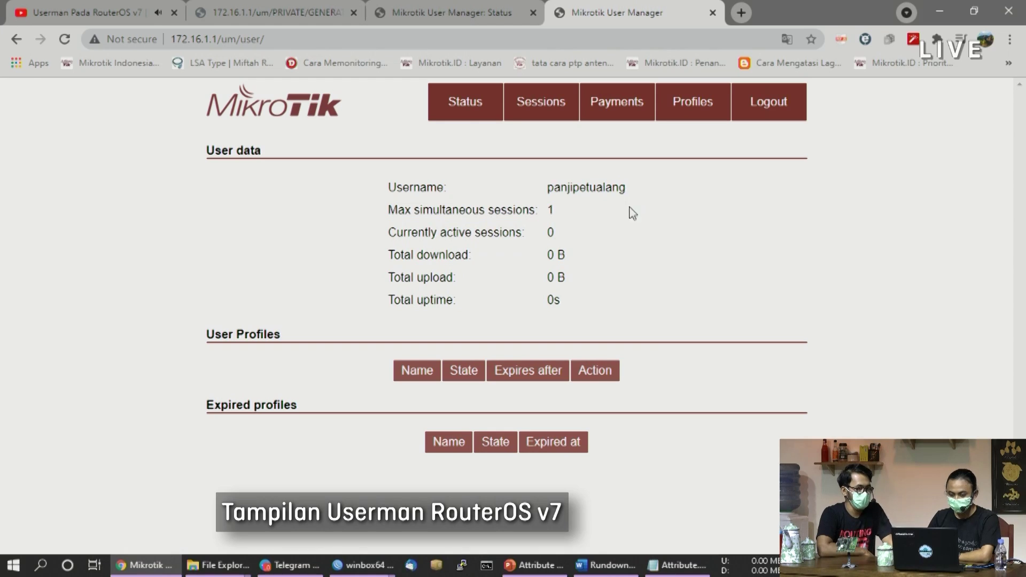
left_click_drag(565, 303, 494, 262)
left_click(505, 259)
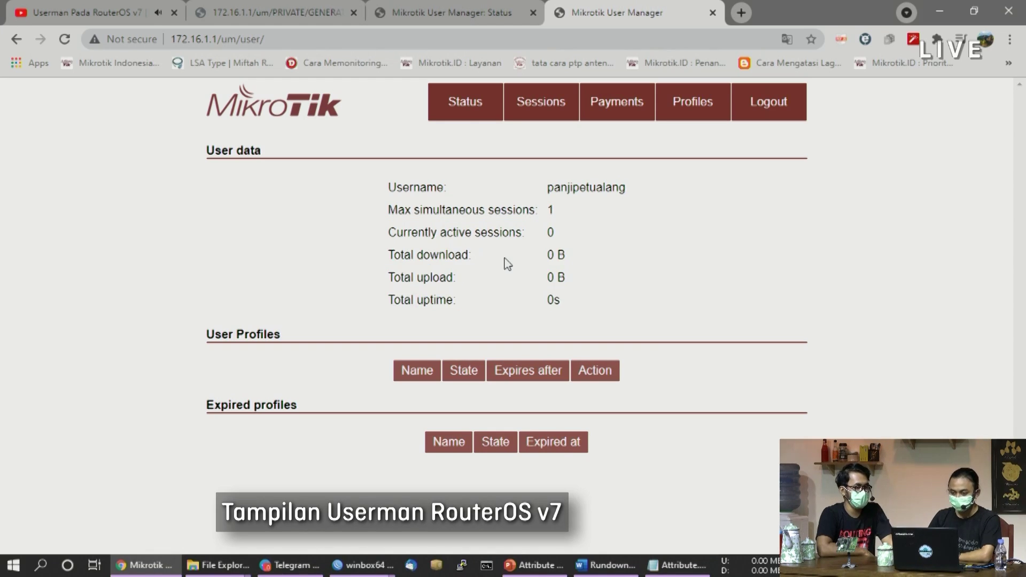
left_click_drag(297, 327, 182, 330)
left_click(310, 318)
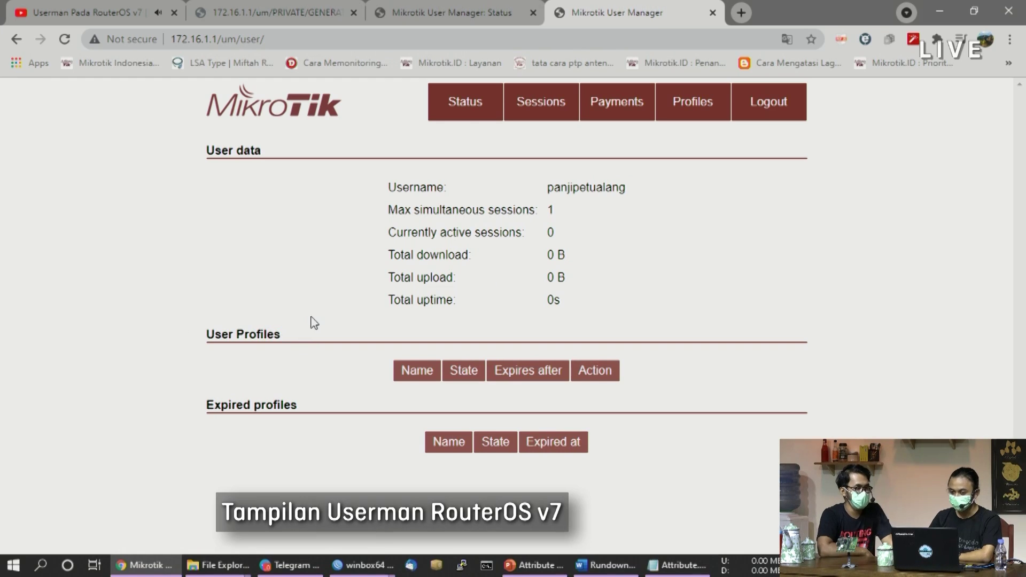
left_click(540, 113)
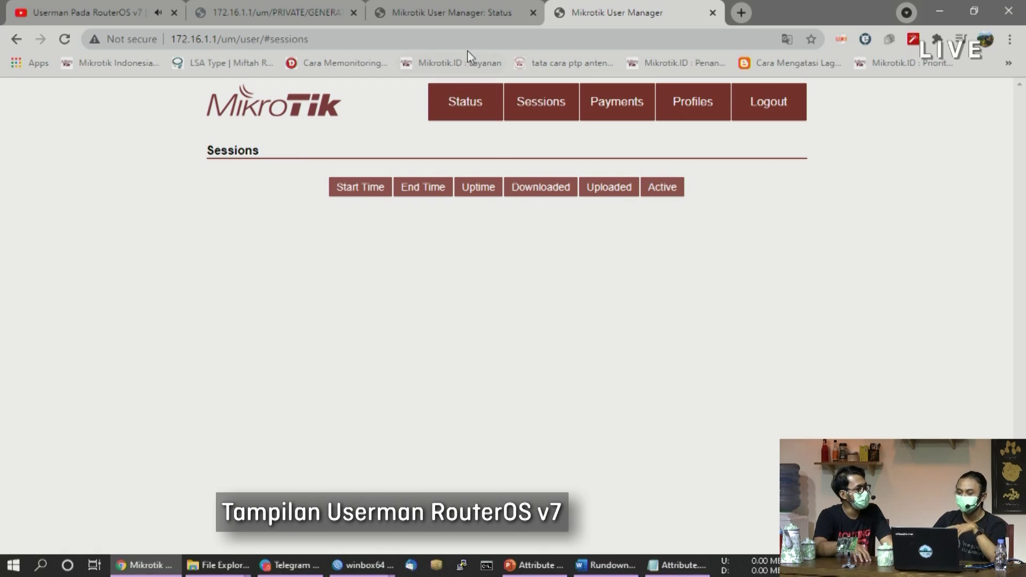
Compare the v6 Settings page's new password field against the v7 Sessions page
left_click(448, 20)
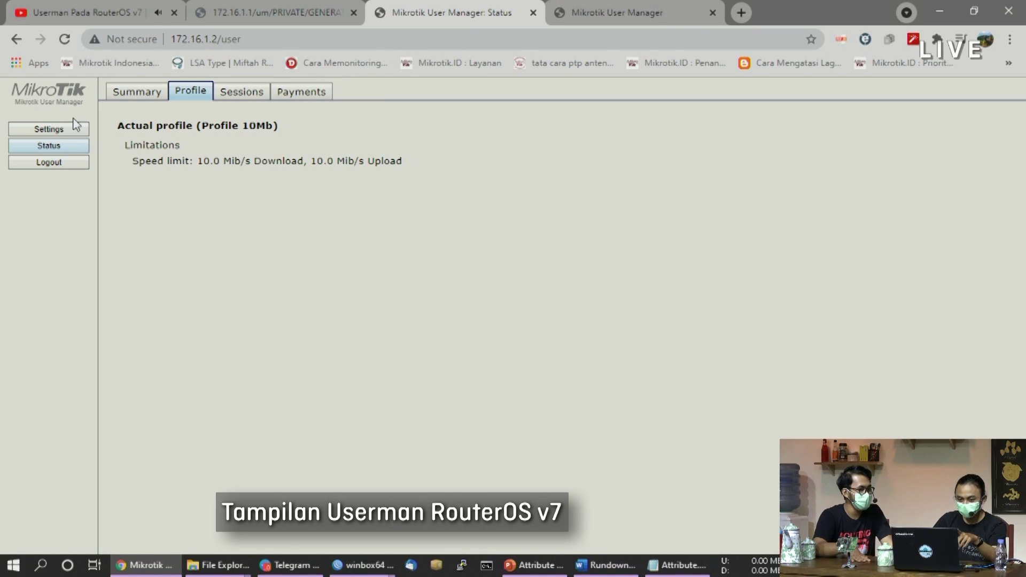
left_click(57, 129)
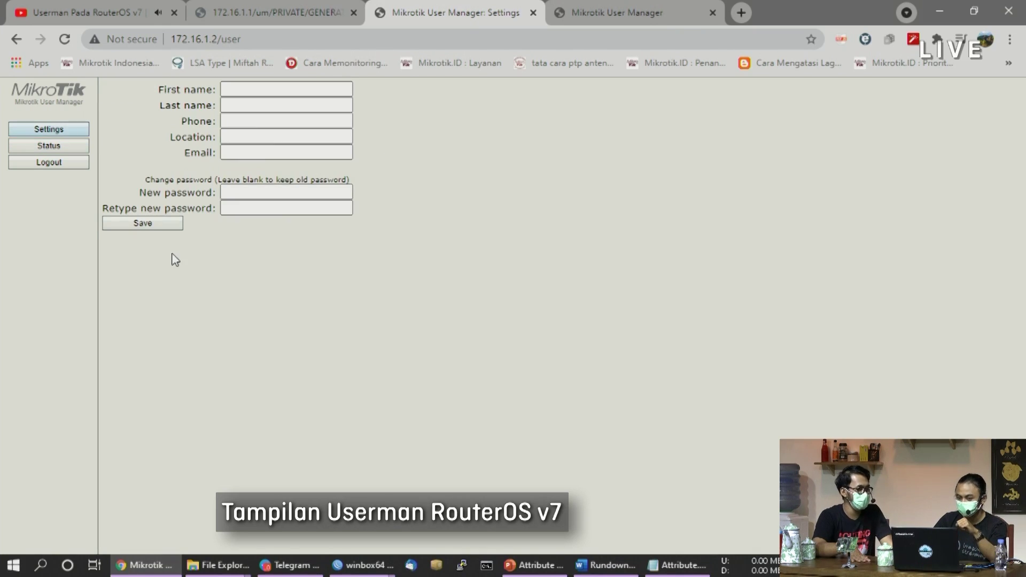
left_click(643, 15)
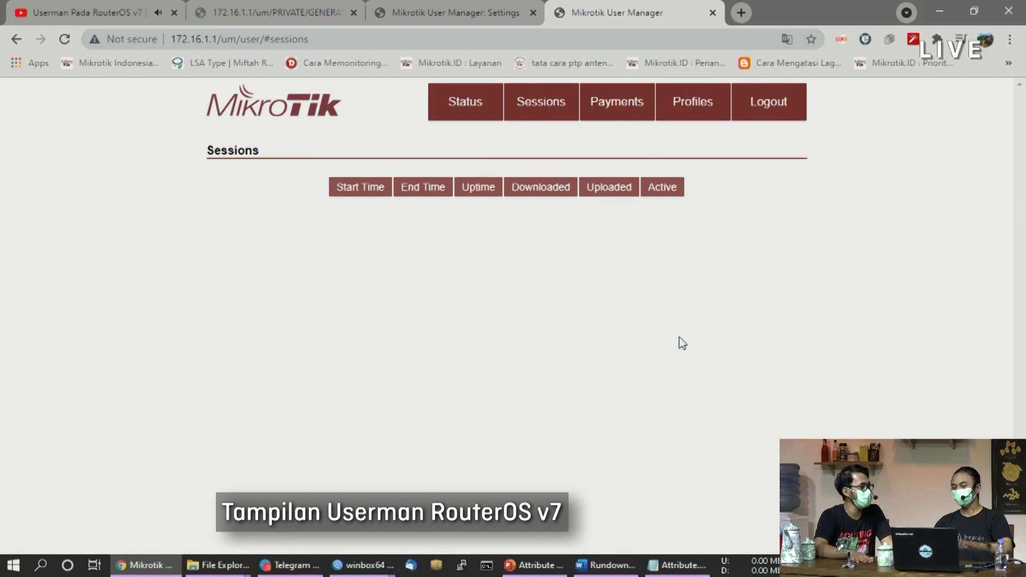
left_click(462, 11)
left_click(305, 191)
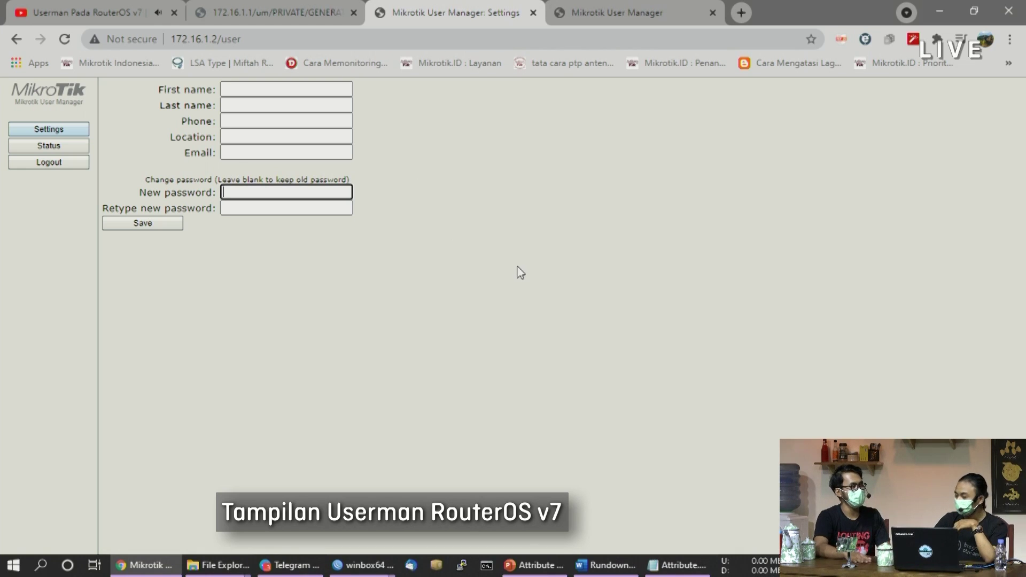
left_click(600, 17)
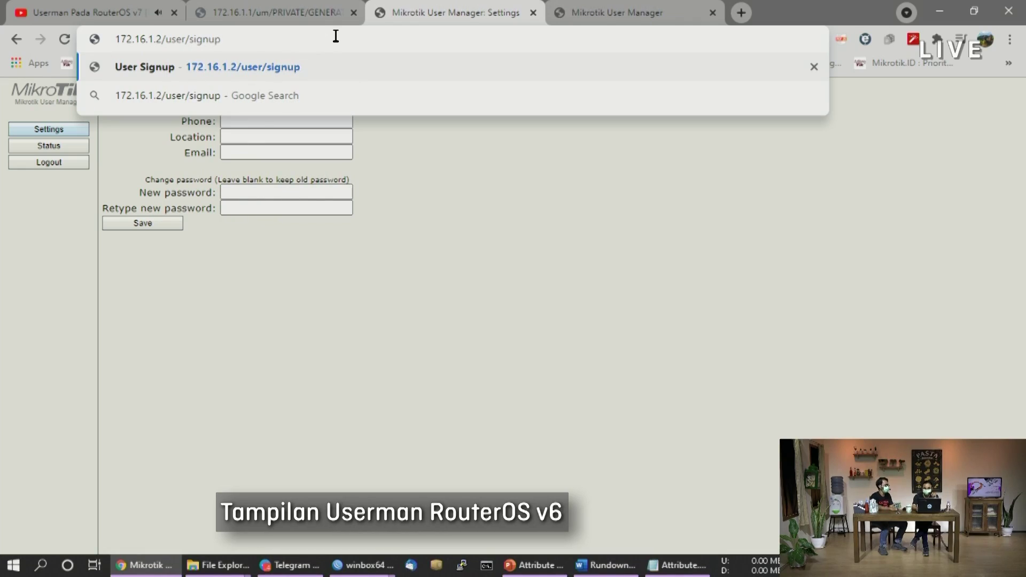
Load 172.16.1.2/user/signup and choose Profile 5Mb (0.00) as the prepaid time
key("Return")
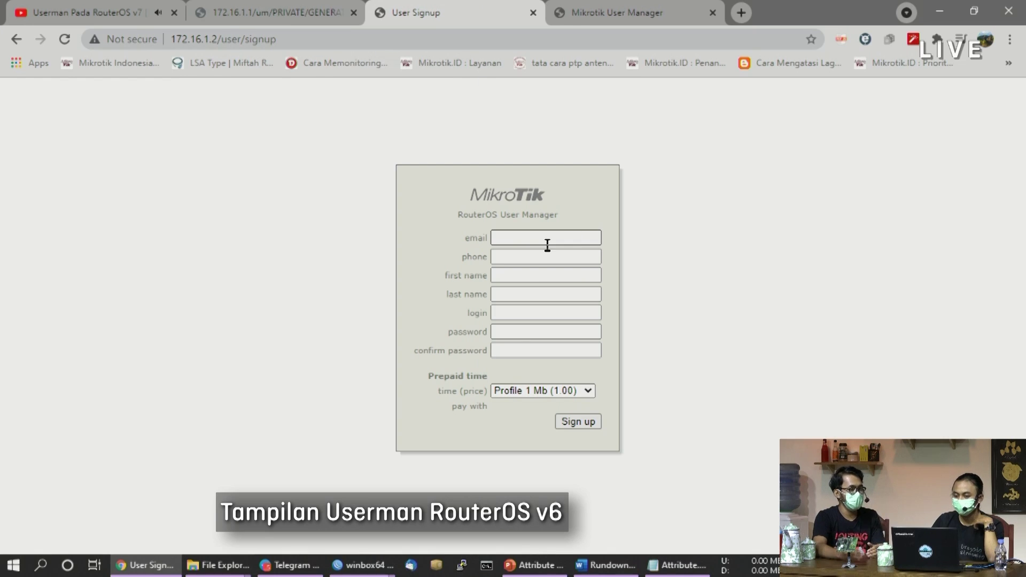
left_click(587, 234)
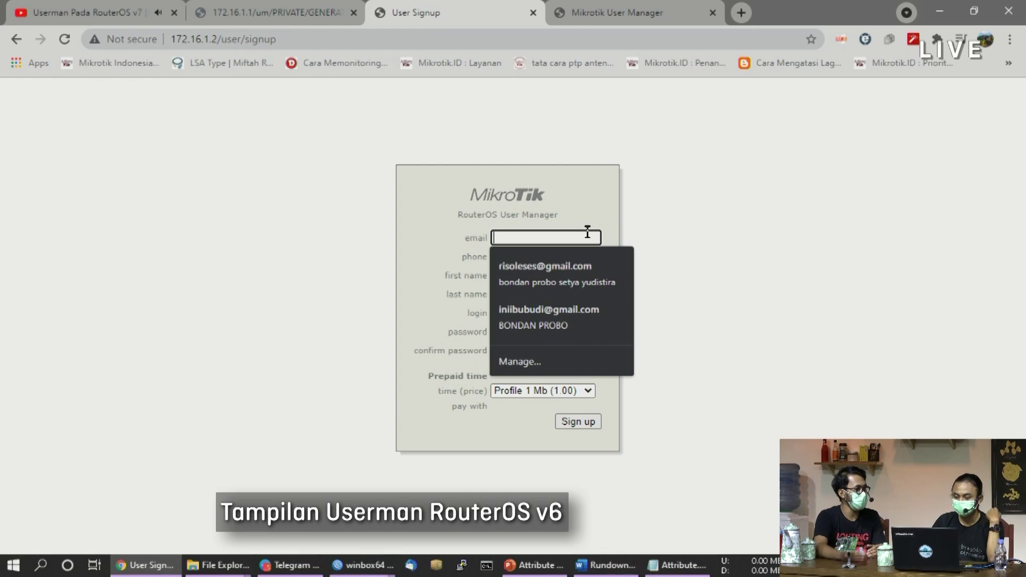
left_click(739, 194)
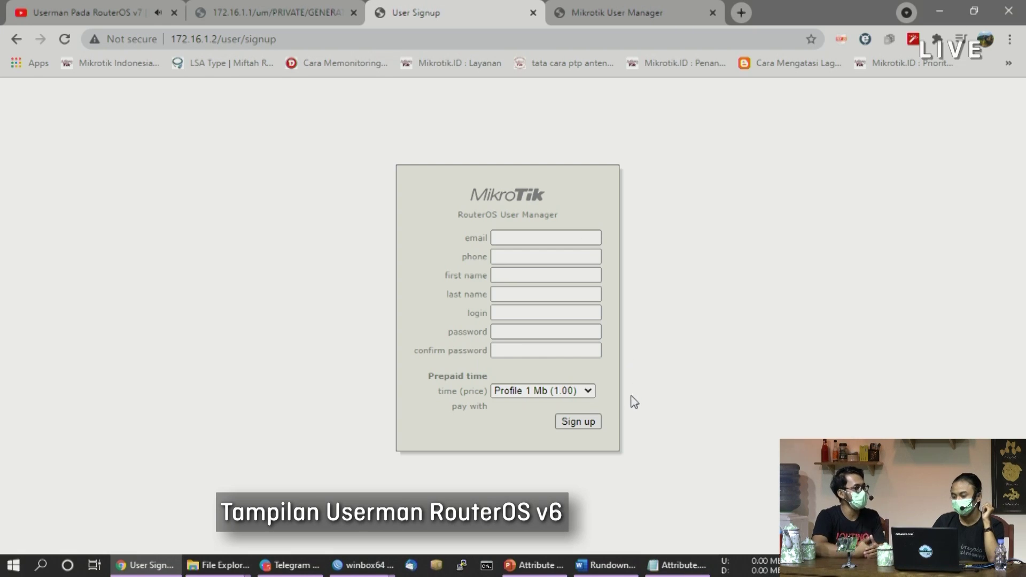
left_click(570, 390)
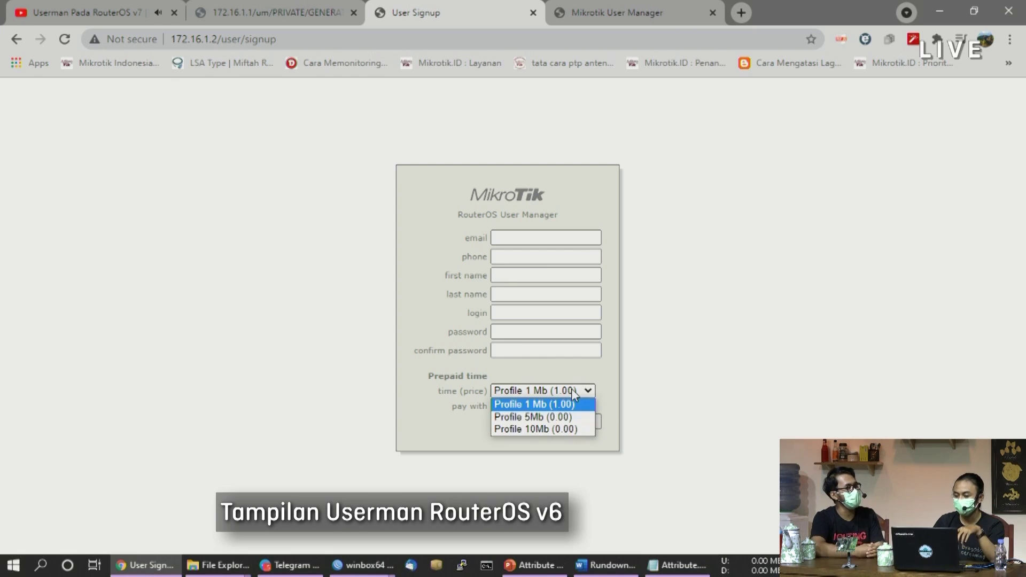
left_click(542, 417)
left_click(535, 411)
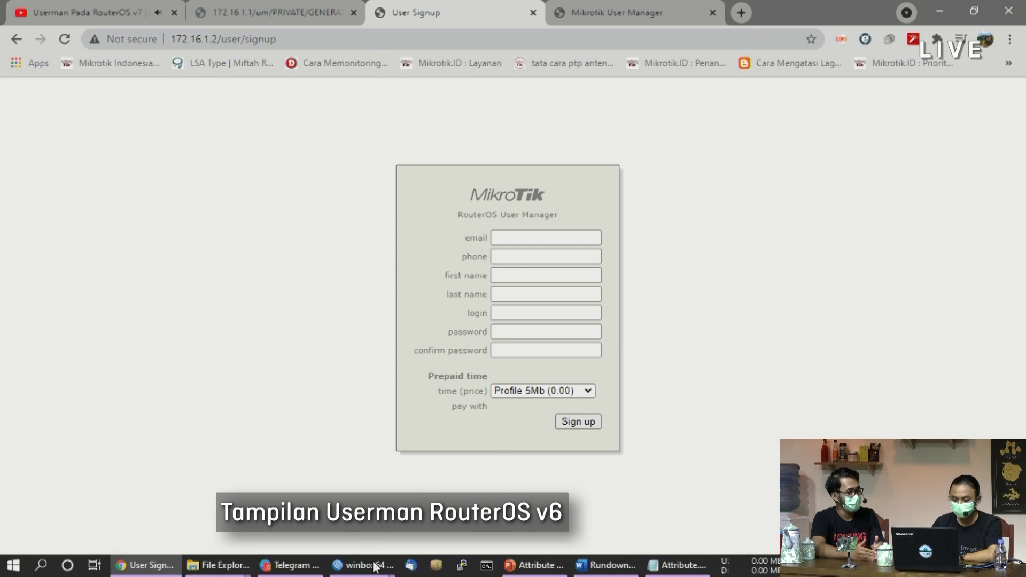
mouse_move(370, 573)
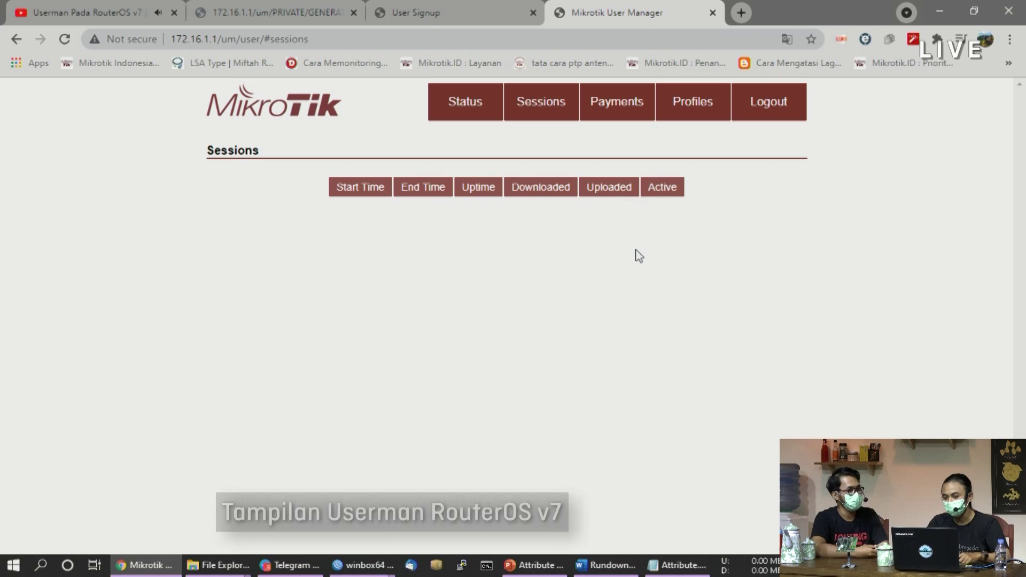
Go through Payments to All Profiles and open Profile-10M's details
left_click(629, 113)
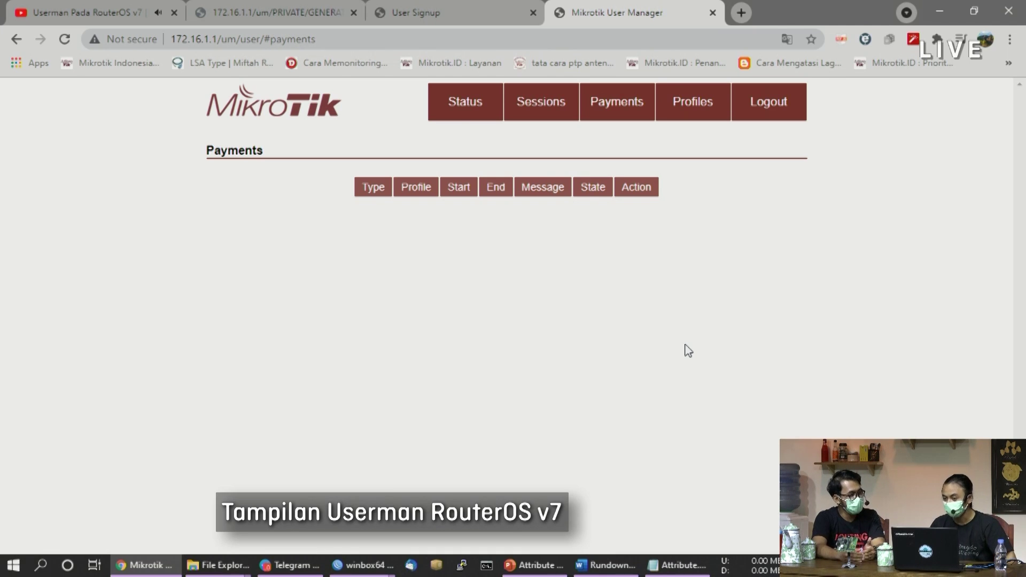
left_click(707, 98)
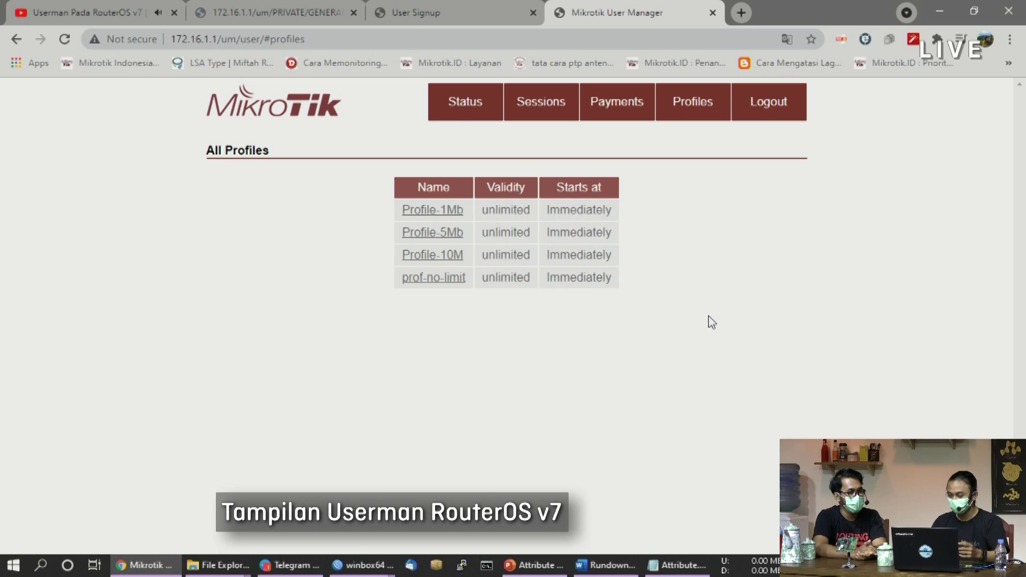
left_click(458, 257)
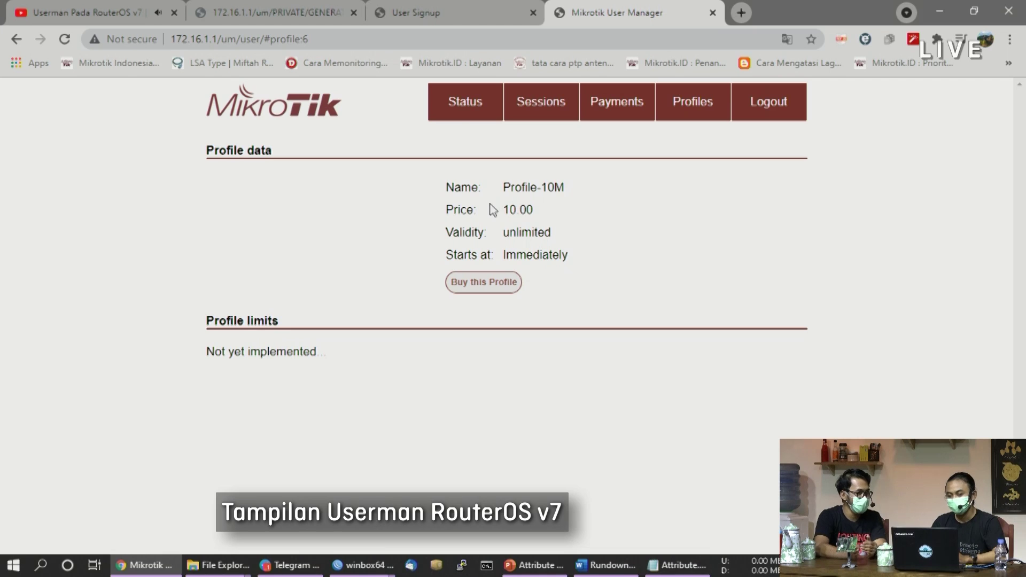
Point out Profile-10M's 10.00 price and open its Buy page with PayPal payment
left_click_drag(503, 209, 530, 214)
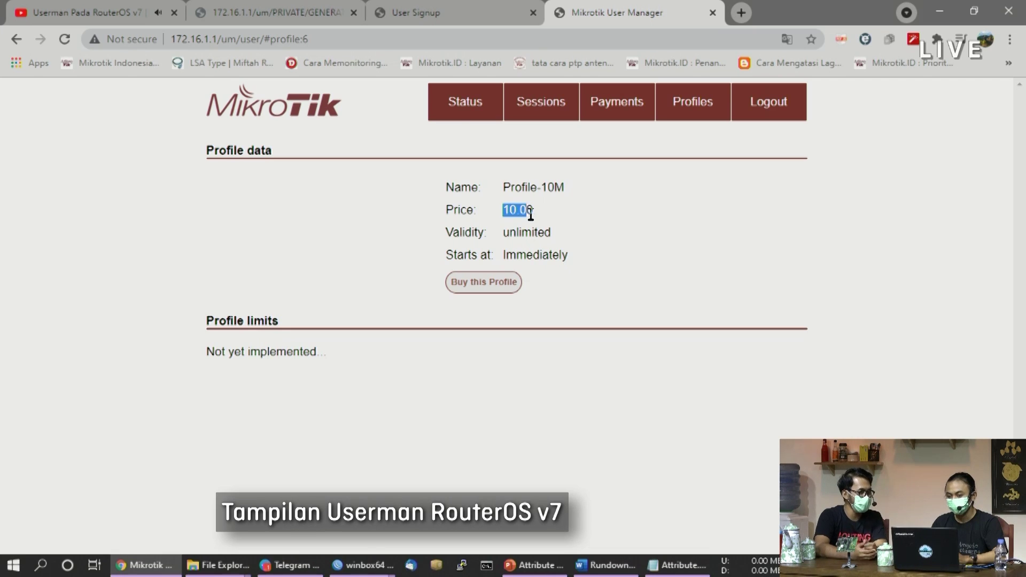
left_click(539, 217)
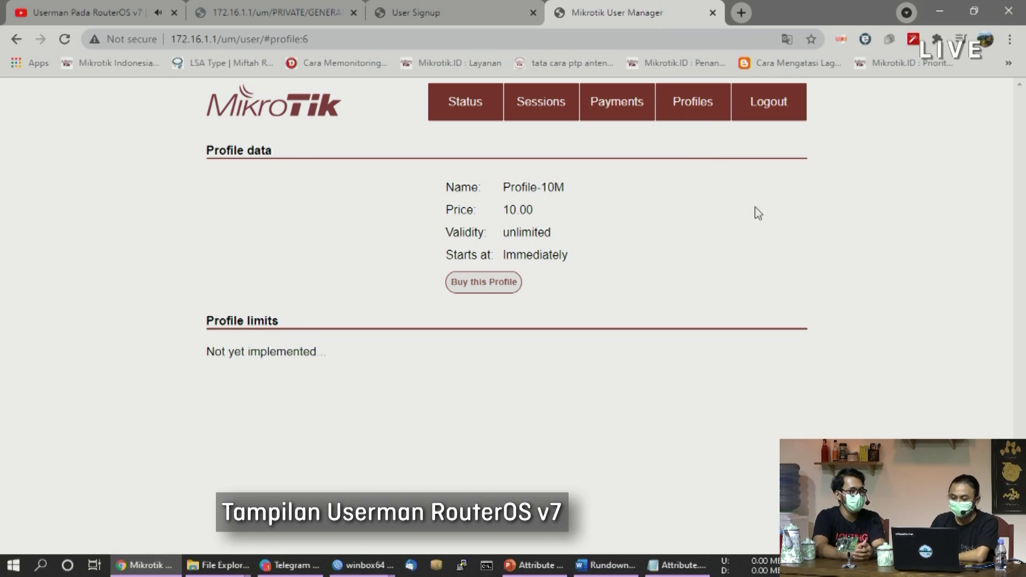
left_click(495, 290)
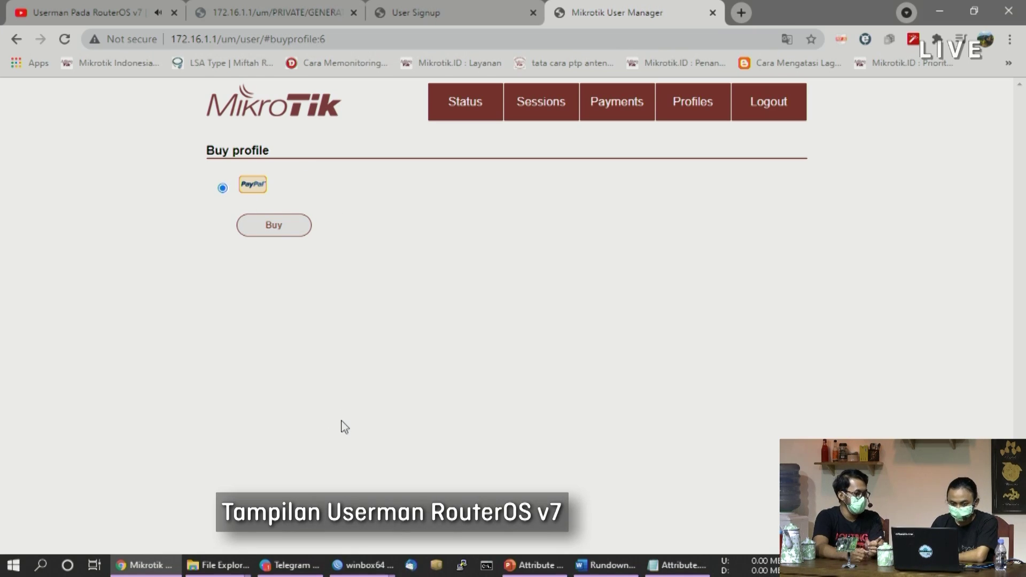
left_click(280, 231)
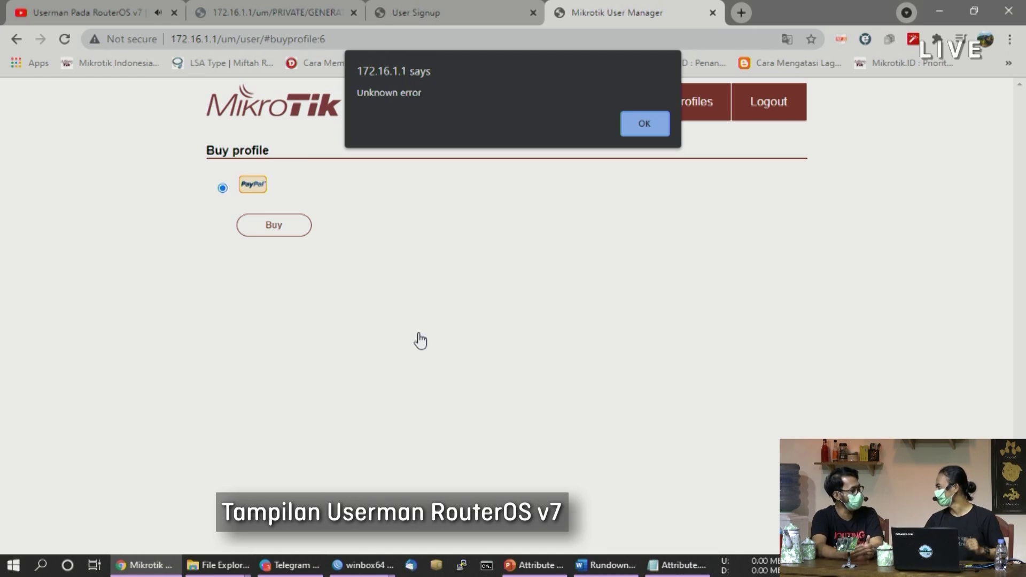
left_click(653, 128)
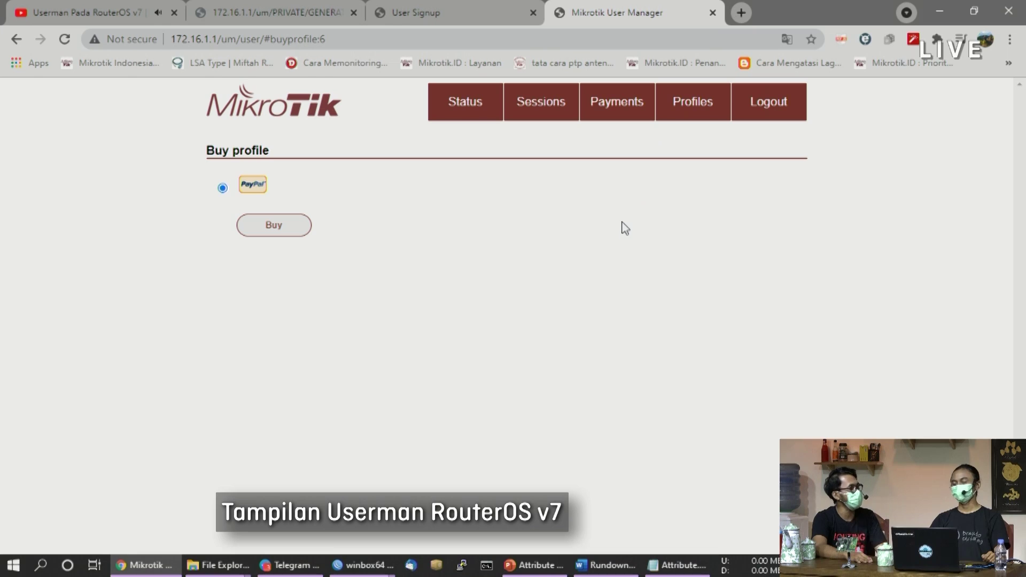
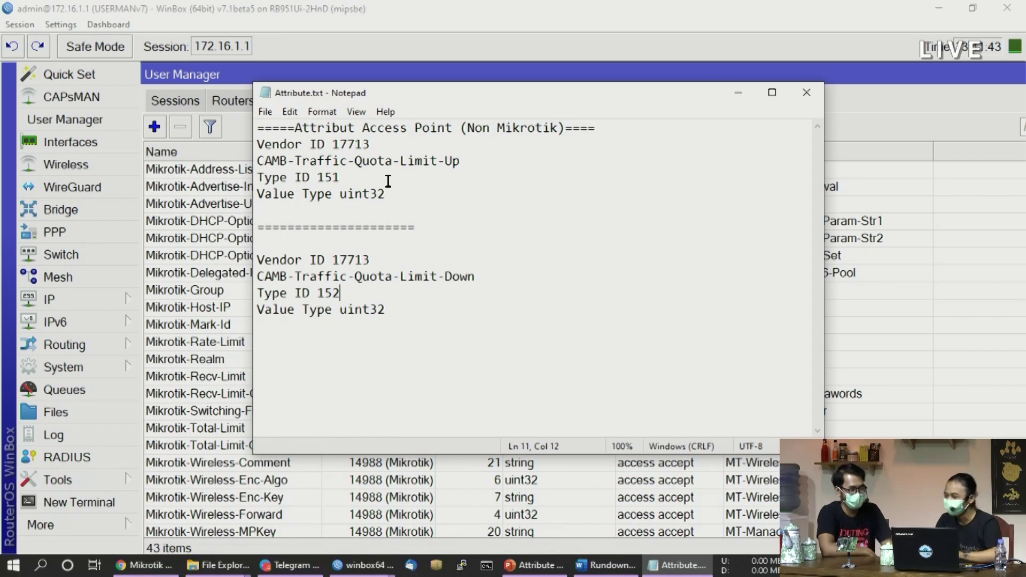
Move the attribute notes aside and open a New Attribute form in WinBox's User Manager
left_click(398, 179)
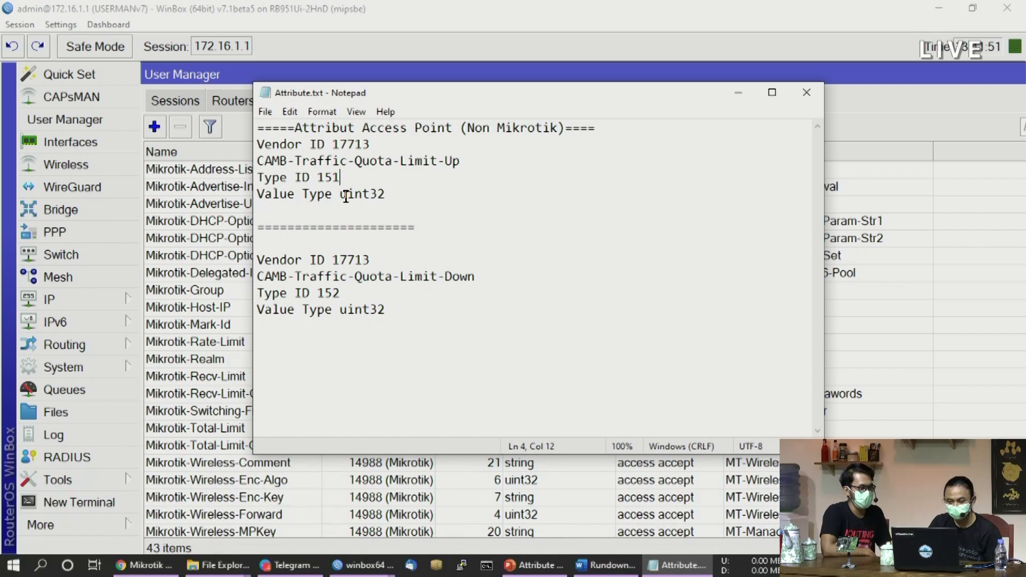
left_click_drag(576, 80, 804, 85)
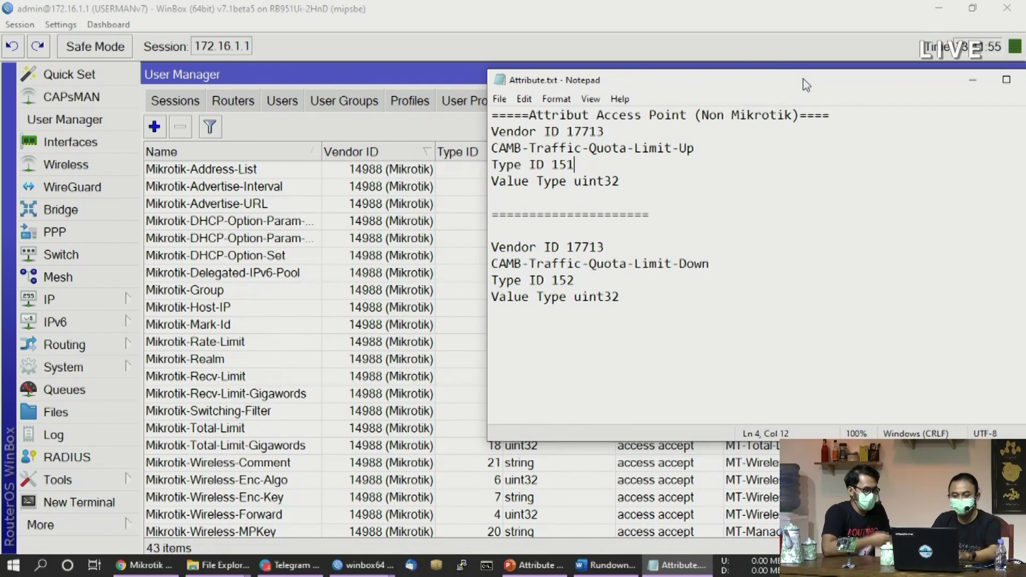
left_click(388, 135)
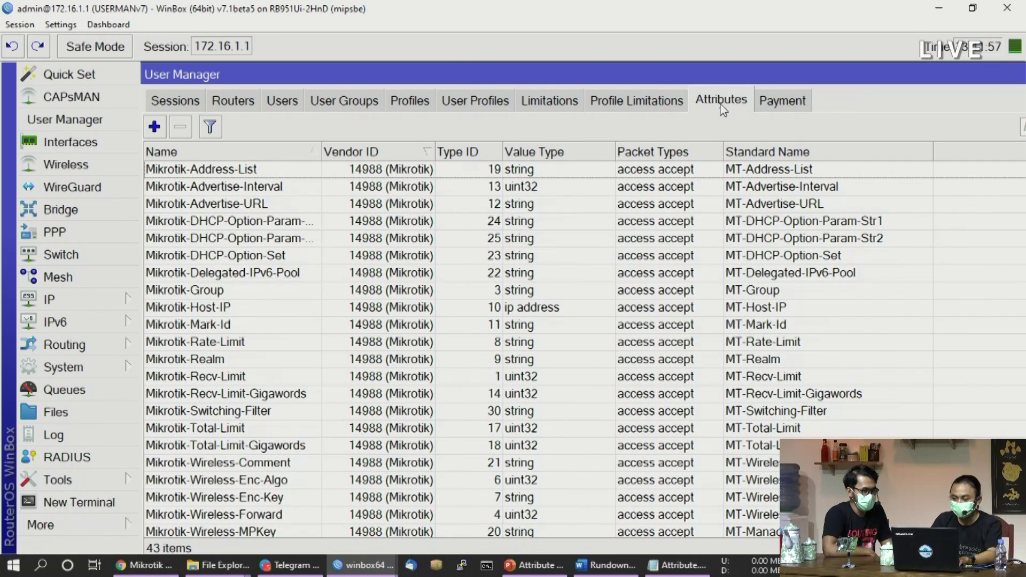
left_click(155, 131)
left_click_drag(487, 156, 322, 88)
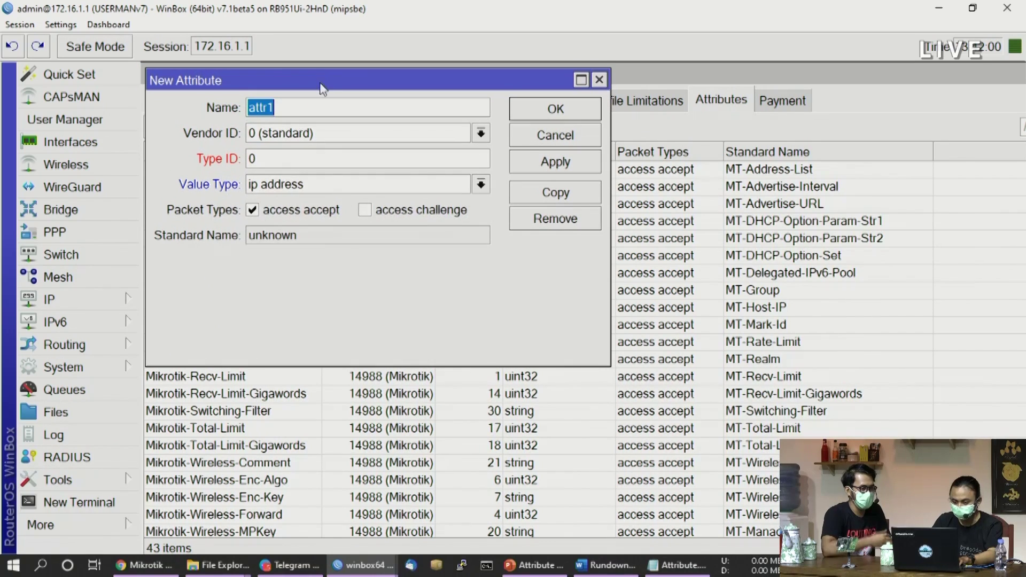
Copy the name CAMB-Traffic-Quota-Limit-Up from the notes into the attribute's Name field
left_click(687, 565)
left_click_drag(697, 149, 488, 149)
key("ctrl+c")
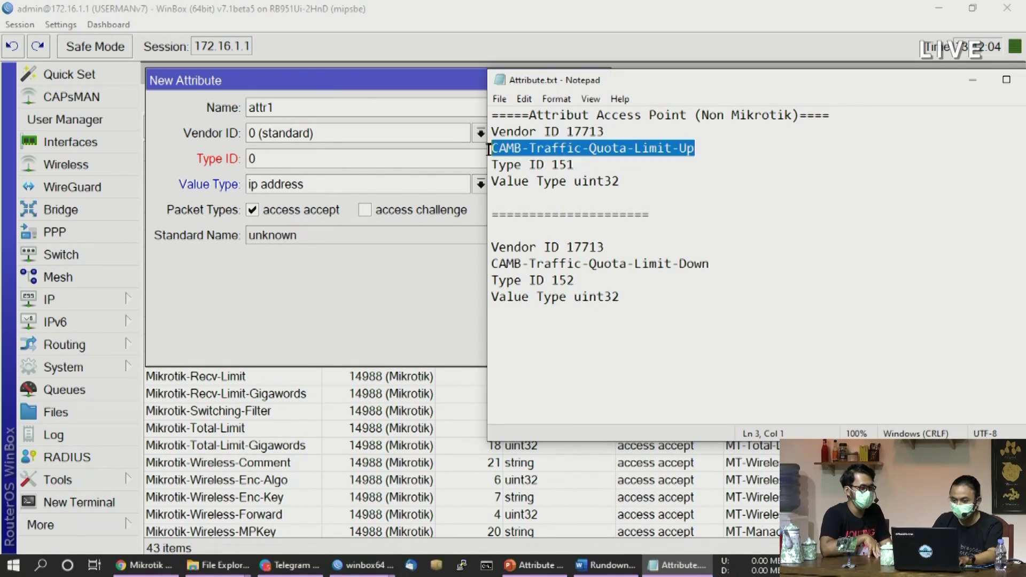
left_click(341, 102)
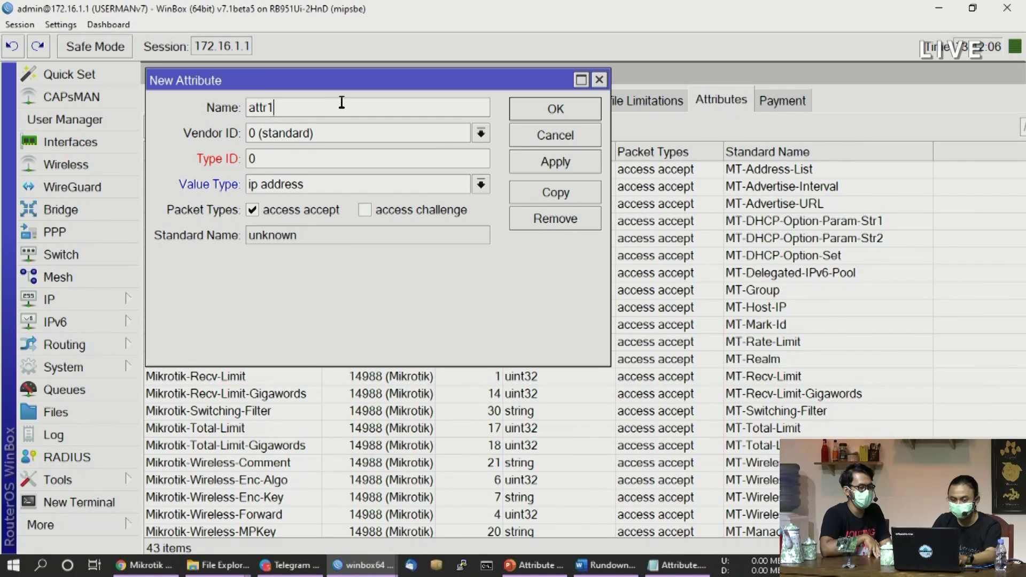
double_click(342, 102)
key("ctrl+v")
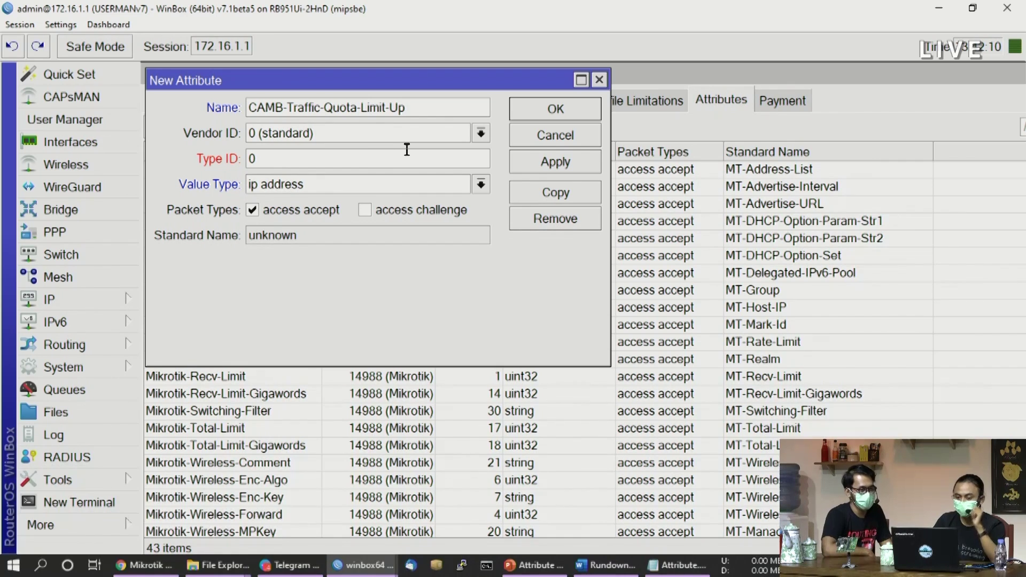
Copy vendor ID 17713 from the notes into the attribute form
left_click(666, 565)
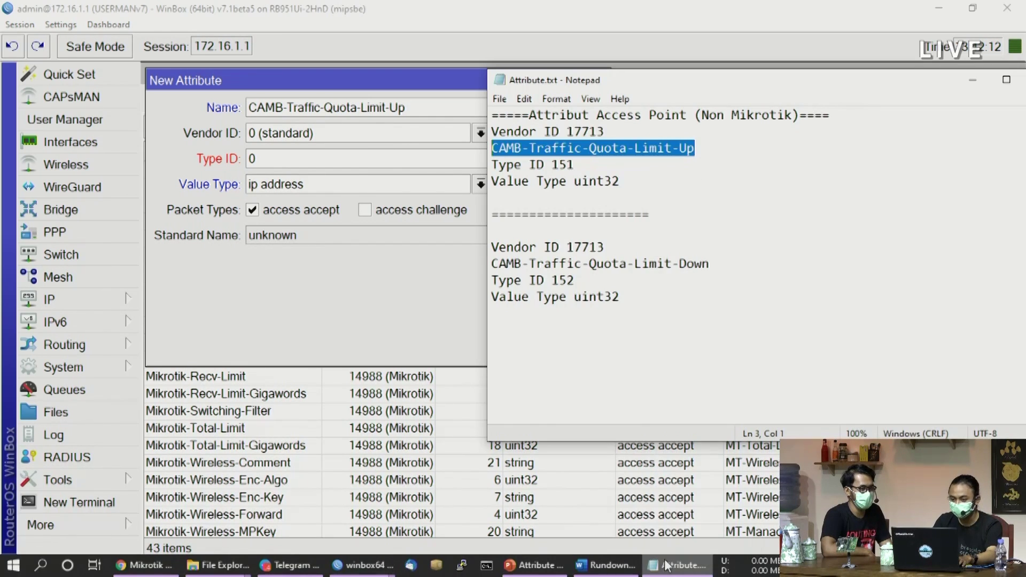
left_click(611, 131)
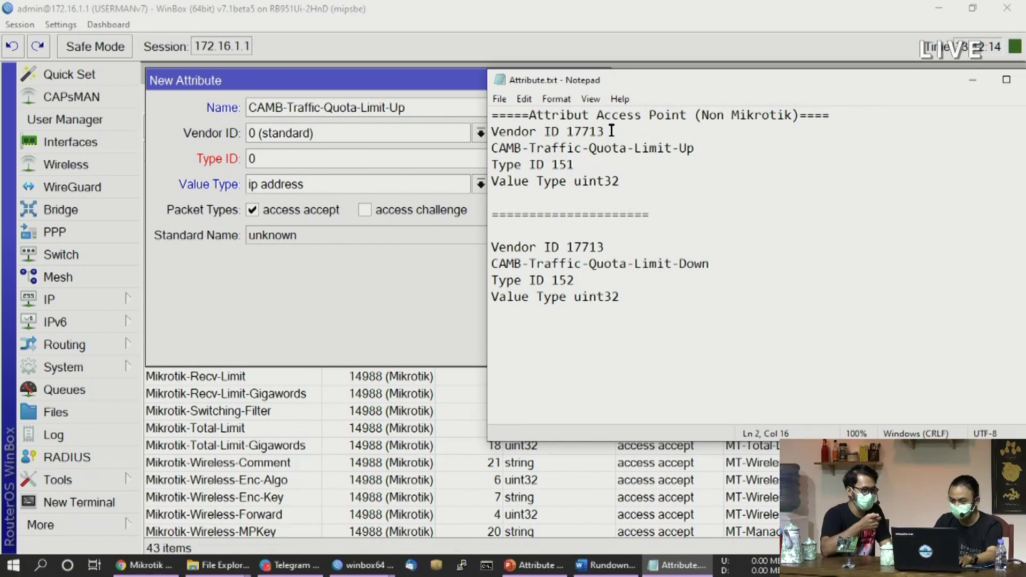
left_click_drag(606, 128, 564, 131)
key("ctrl+c")
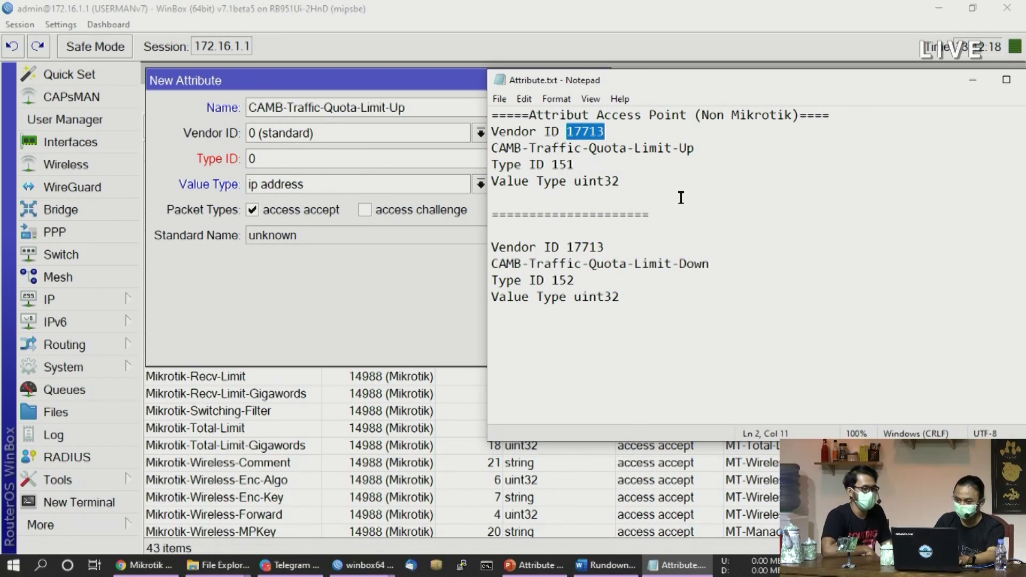
left_click(316, 131)
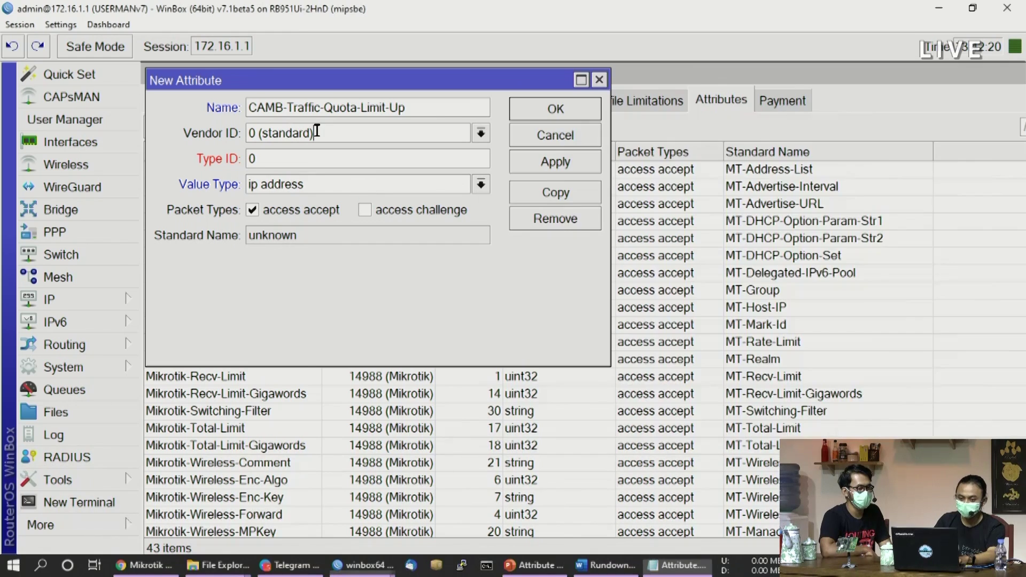
left_click_drag(343, 133, 160, 132)
key("ctrl+v")
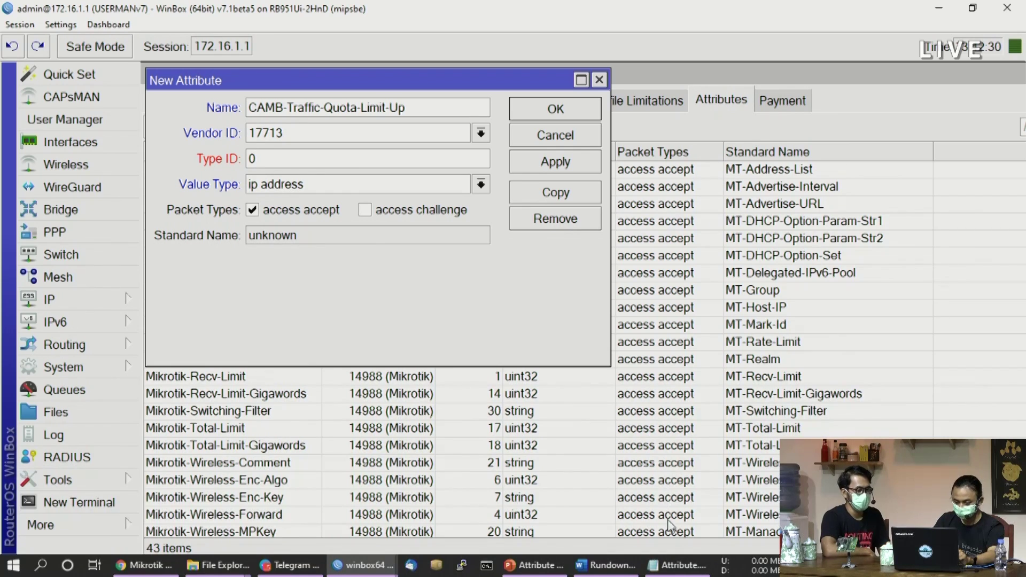
Copy type ID 151 from the notes into the attribute form
left_click(678, 571)
left_click_drag(578, 165, 553, 161)
key("ctrl+c")
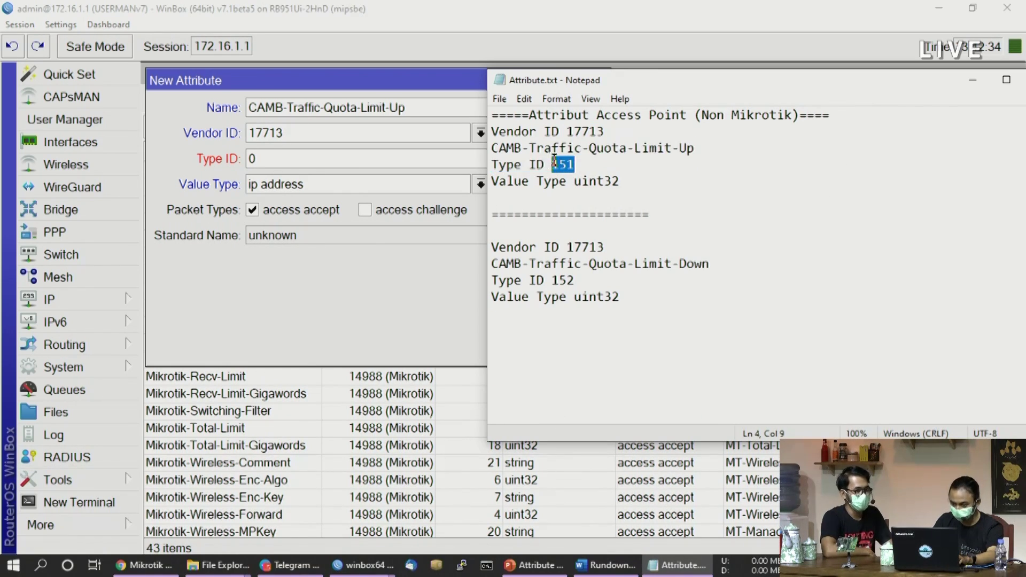
left_click(341, 161)
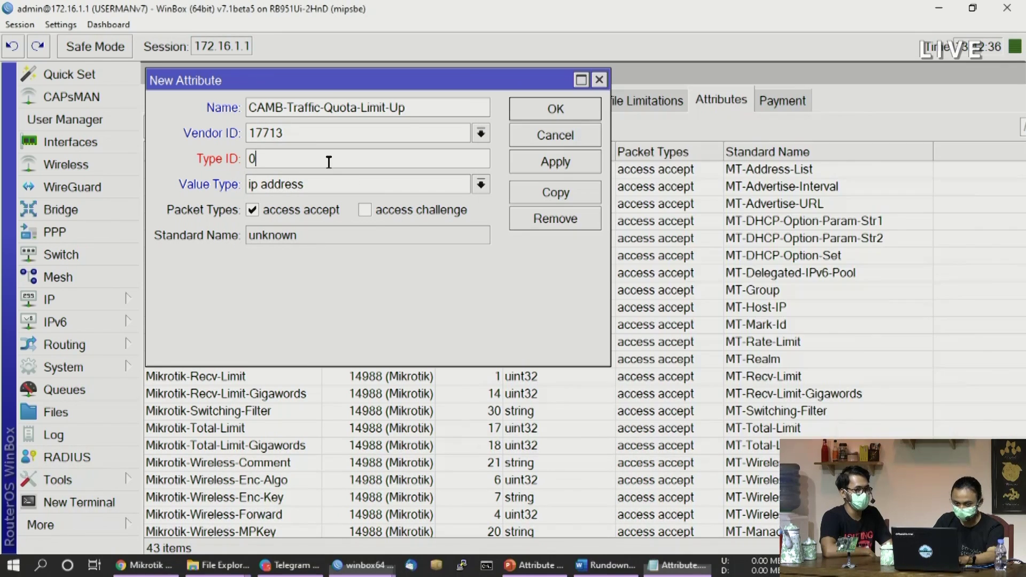
double_click(344, 160)
key("ctrl+v")
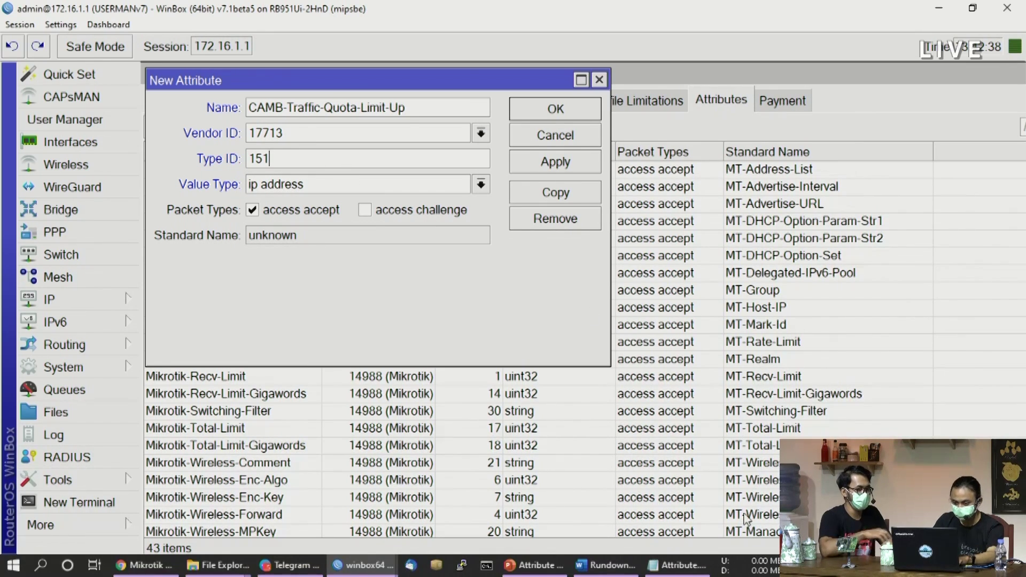
Set the value type to uint32 and save the Limit-Up attribute
left_click(675, 565)
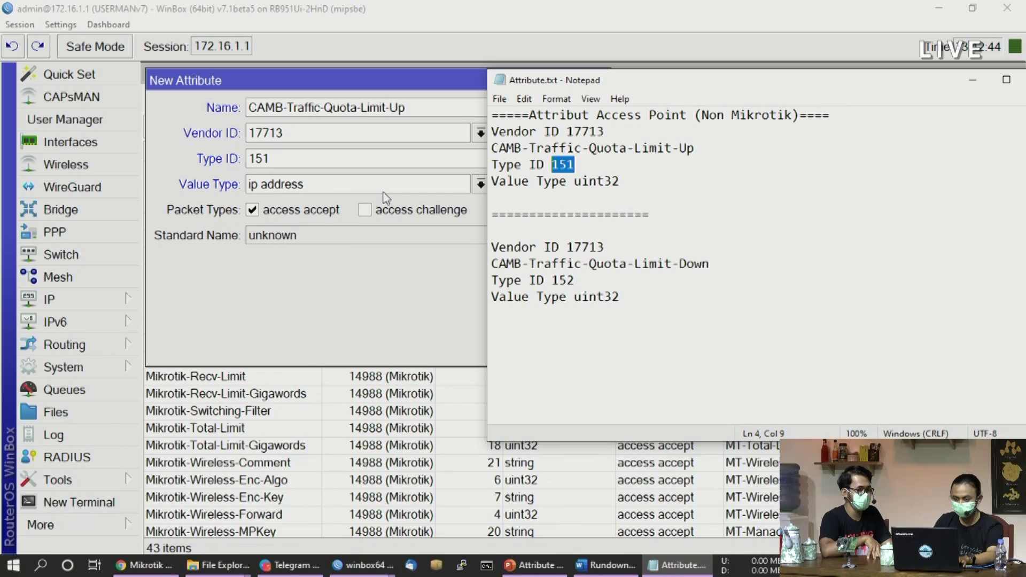
left_click(480, 184)
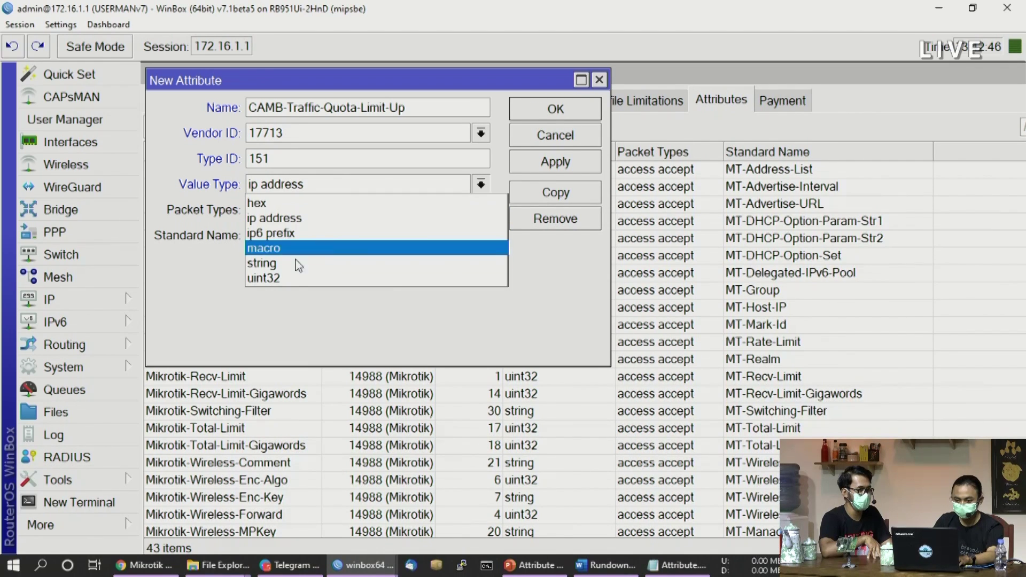
left_click(294, 279)
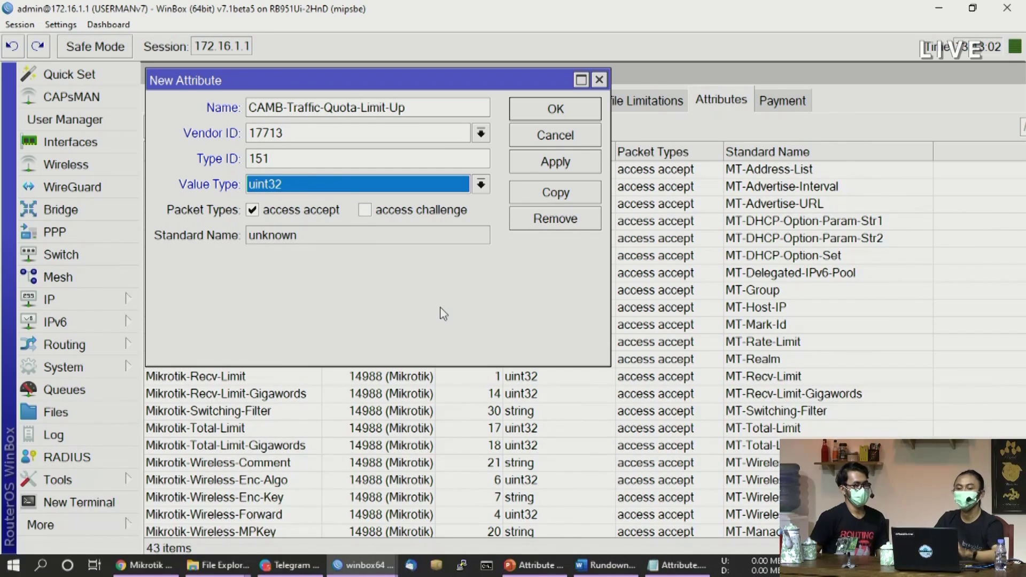
left_click_drag(367, 79, 388, 118)
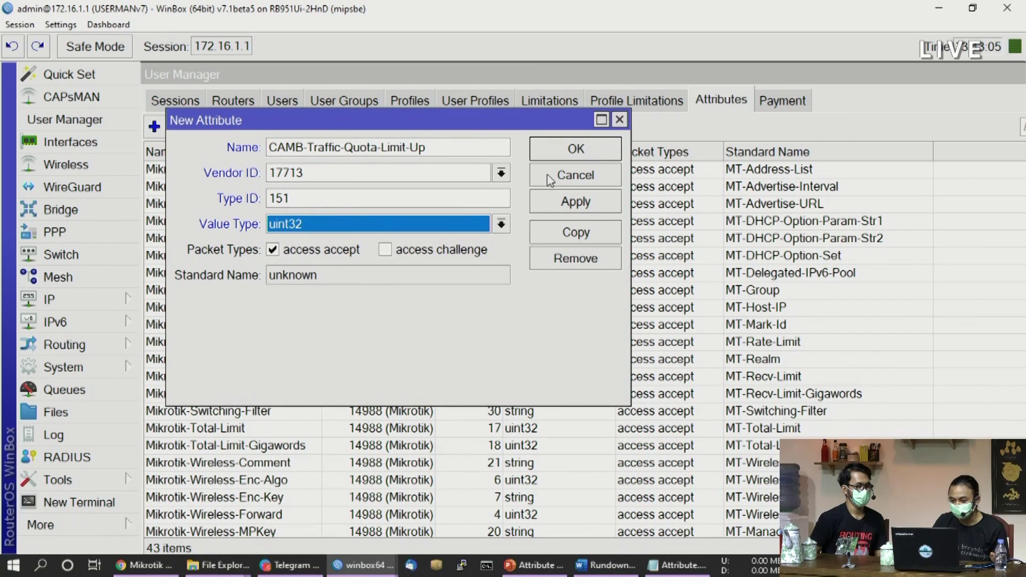
left_click(580, 212)
left_click(576, 148)
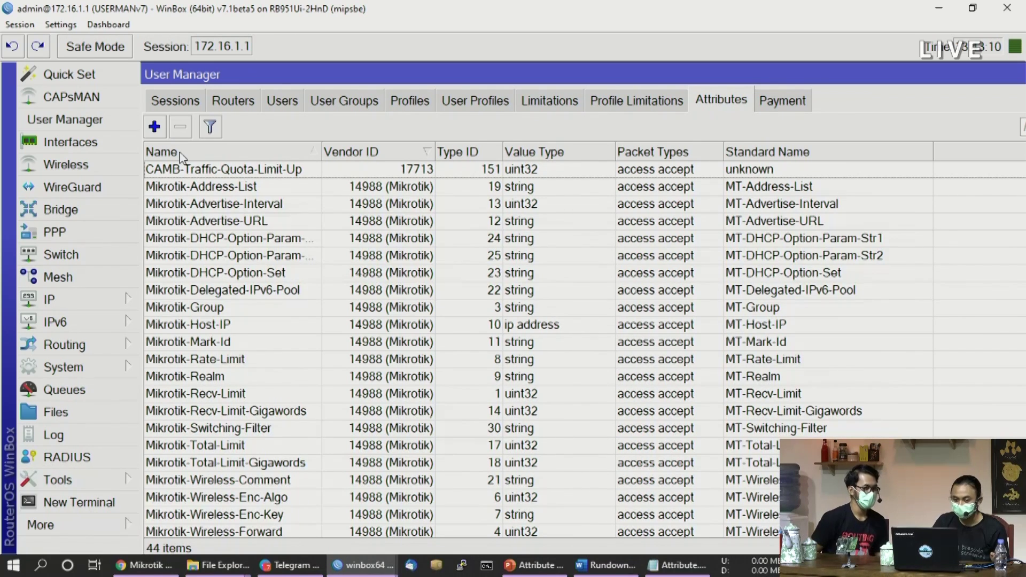
Start another attribute named CAMB-Traffic-Quota-Limit-Down and clear its default vendor ID
left_click(154, 126)
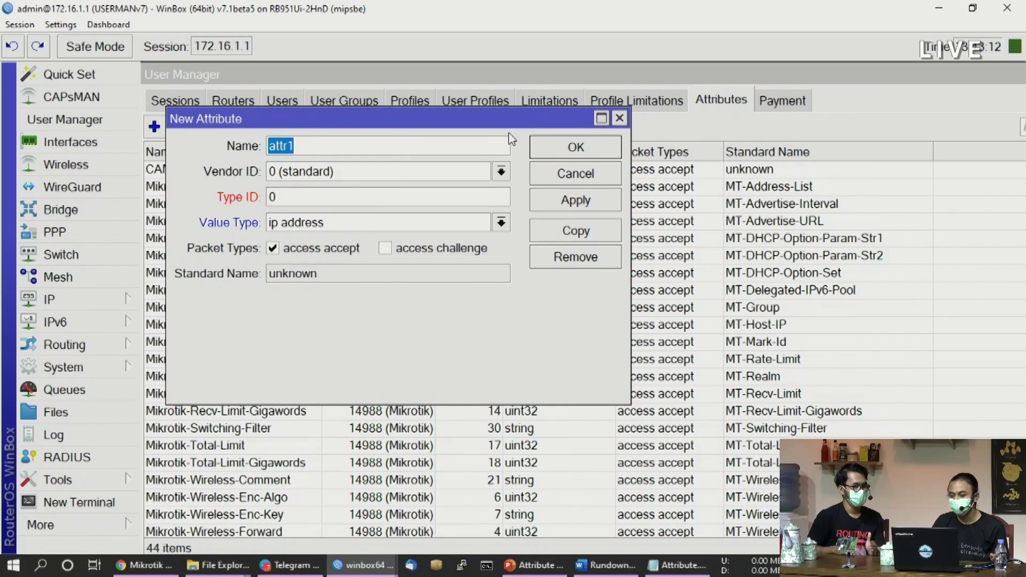
left_click_drag(513, 125, 503, 100)
left_click(679, 564)
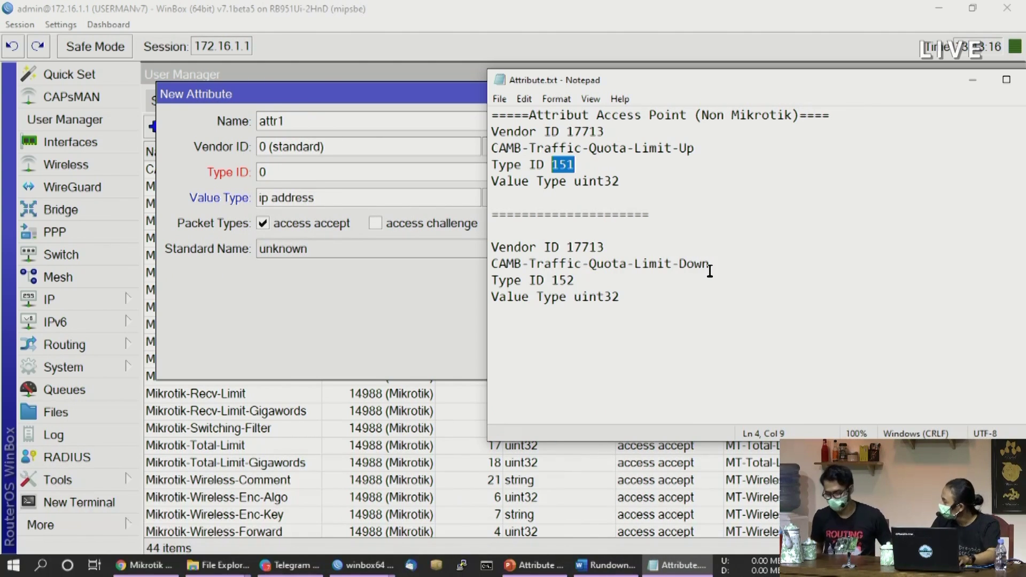
left_click_drag(722, 260, 470, 266)
key("ctrl+c")
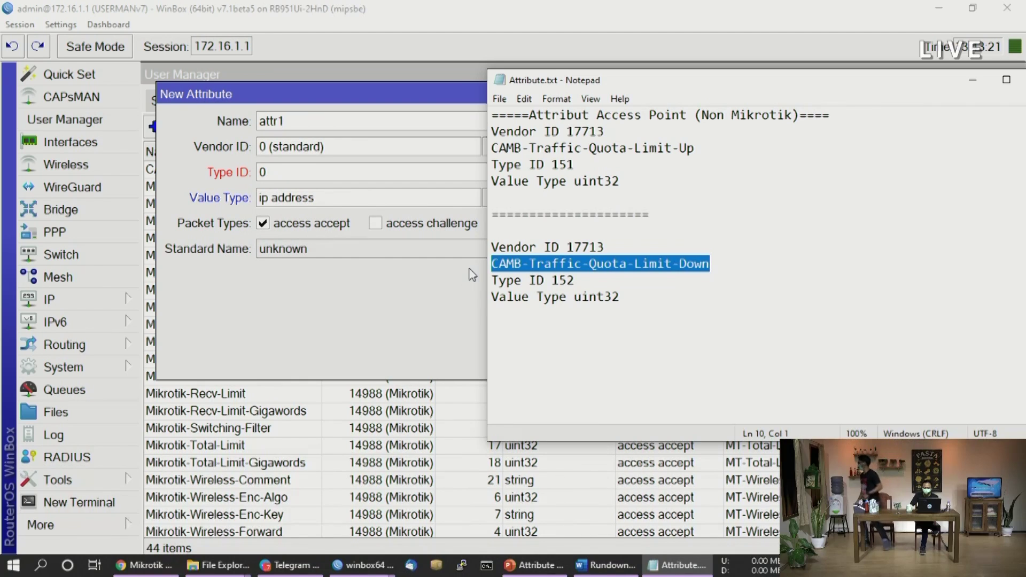
left_click(328, 116)
key("ctrl+v")
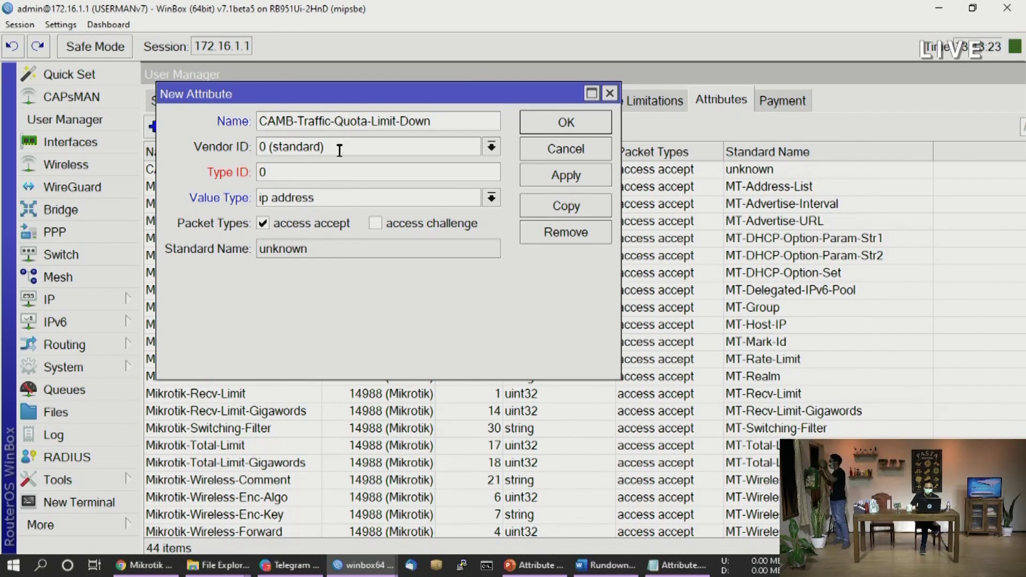
key("Tab")
key("BackSpace")
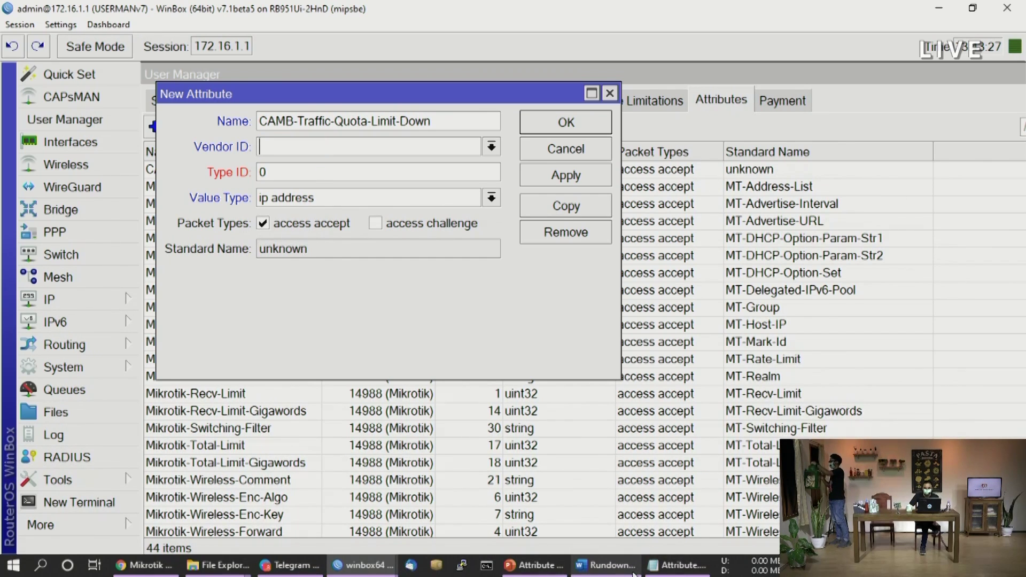
Fill in vendor ID 17713 and type ID 152 copied from the notes
left_click(678, 567)
left_click_drag(605, 247, 565, 237)
double_click(572, 247)
key("ctrl+c")
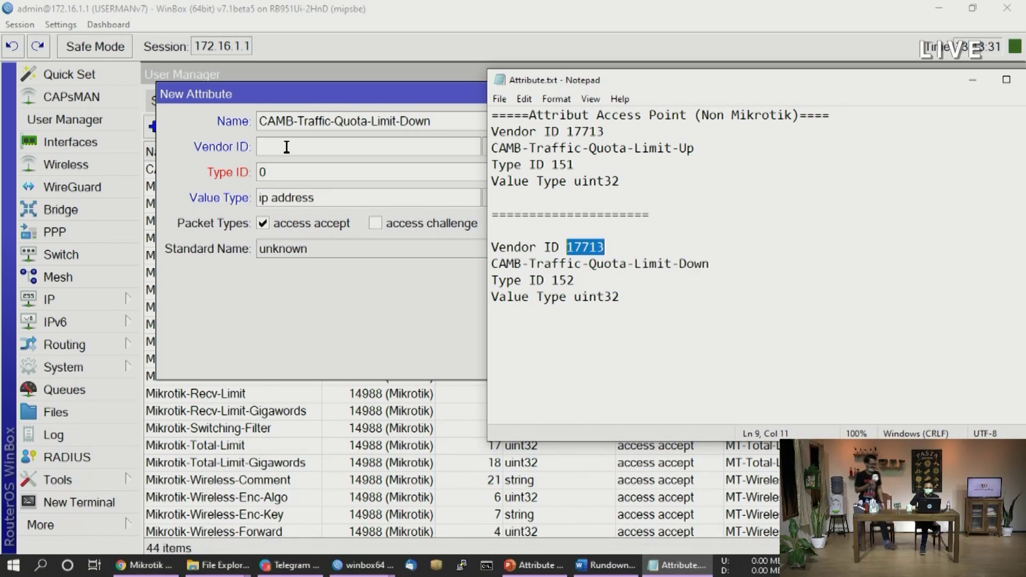
left_click(289, 146)
key("ctrl+v")
left_click(678, 566)
left_click_drag(579, 278, 552, 279)
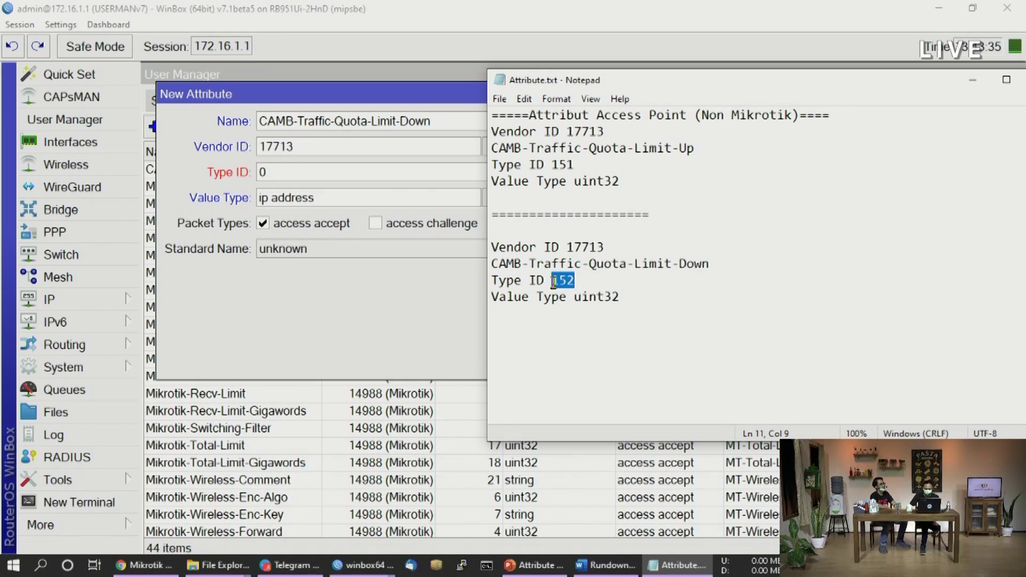
left_click(291, 170)
key("ctrl+v")
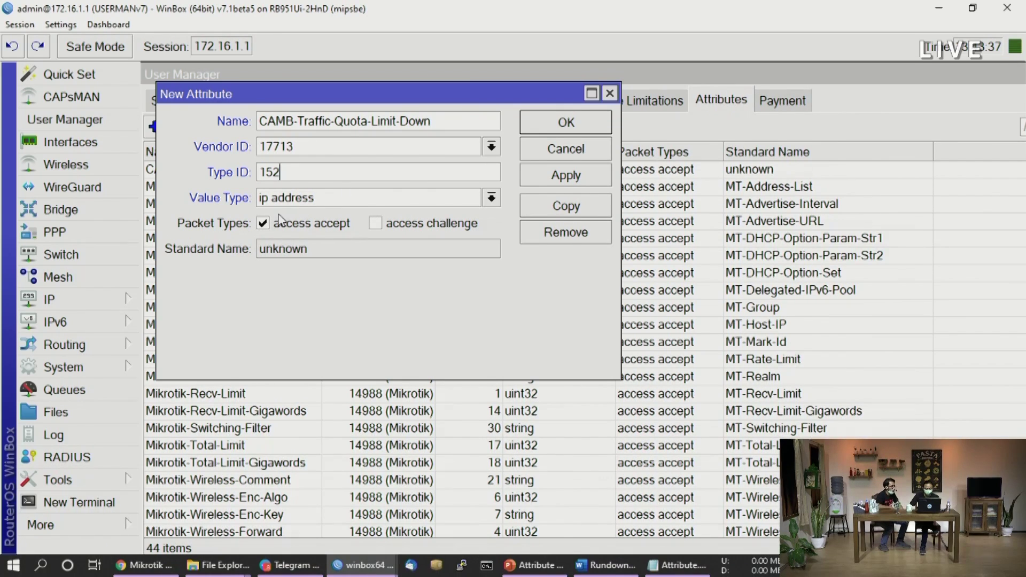
Set the value type to uint32 and save the Limit-Down attribute
left_click(323, 202)
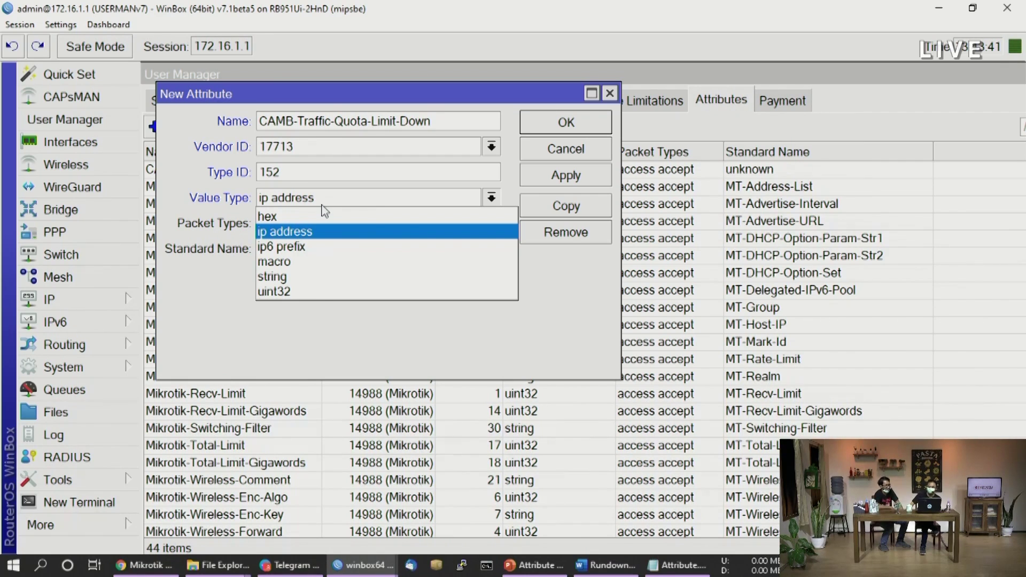
left_click(327, 308)
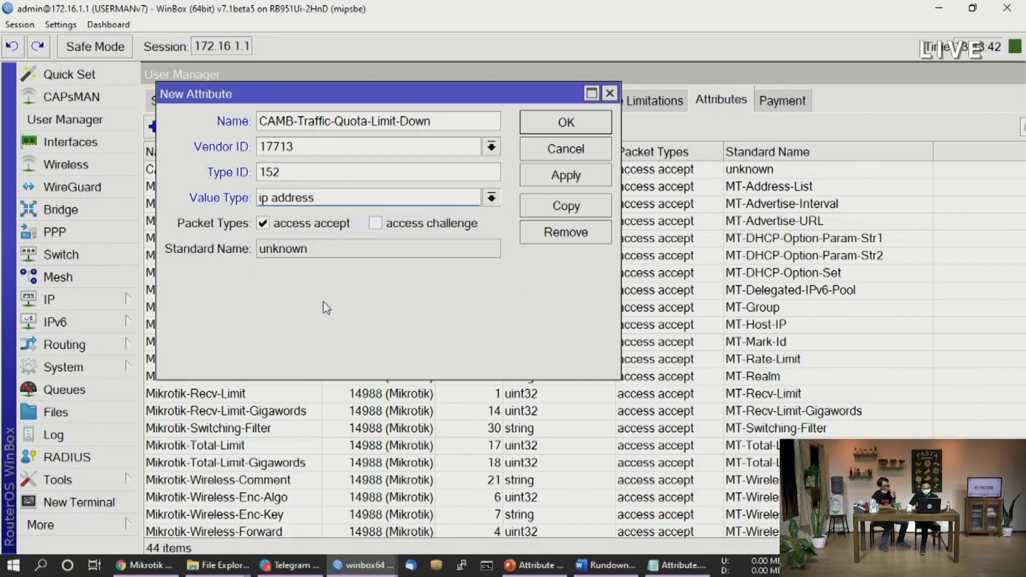
left_click(336, 206)
left_click(289, 284)
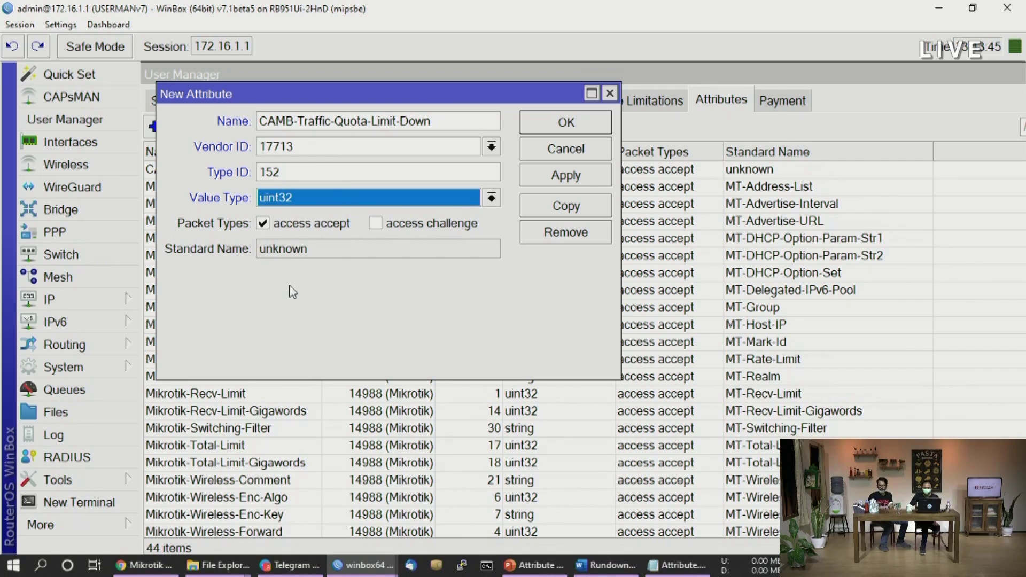
left_click(299, 197)
left_click(299, 198)
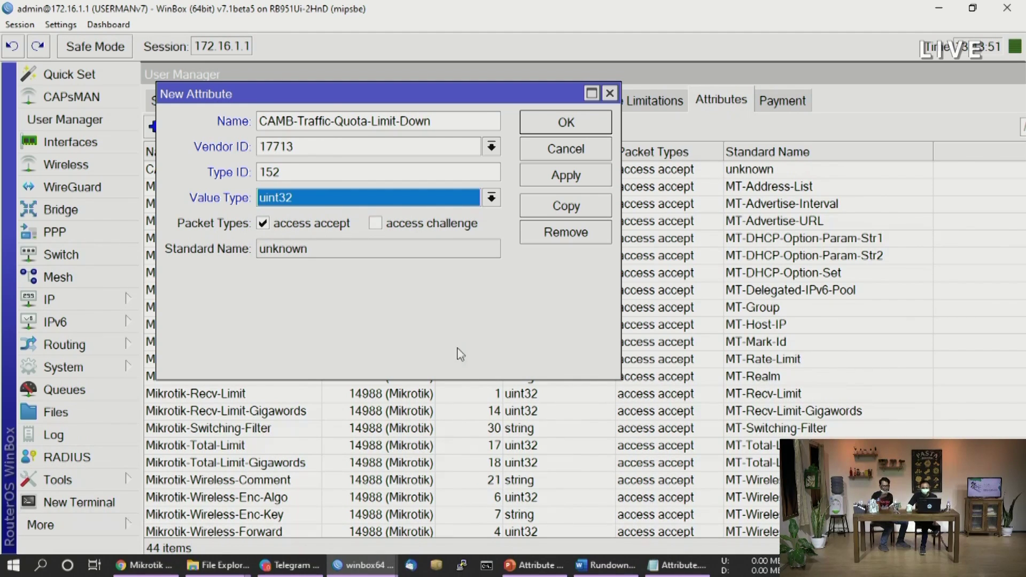
left_click_drag(359, 99, 498, 194)
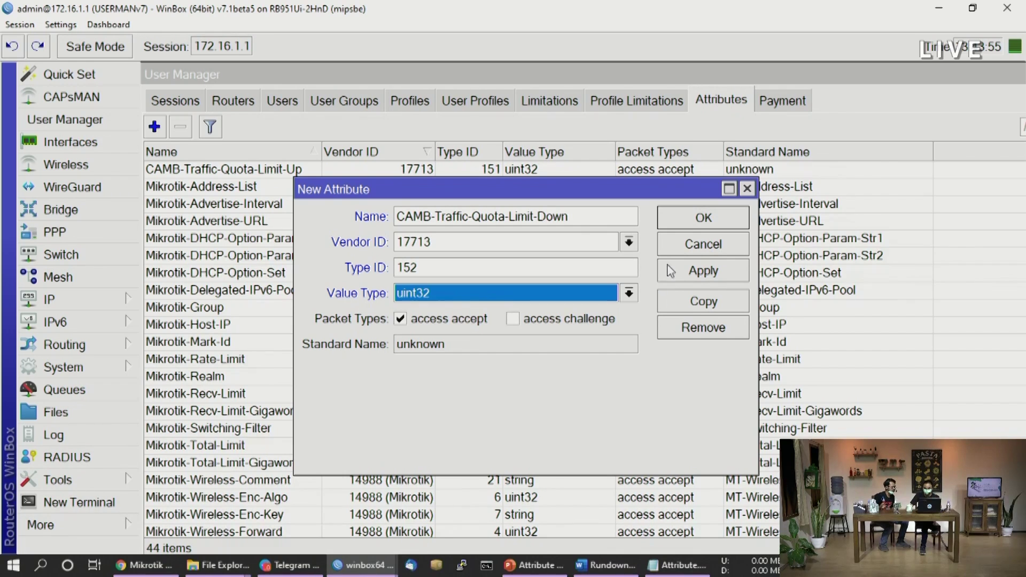
left_click(693, 278)
left_click(694, 224)
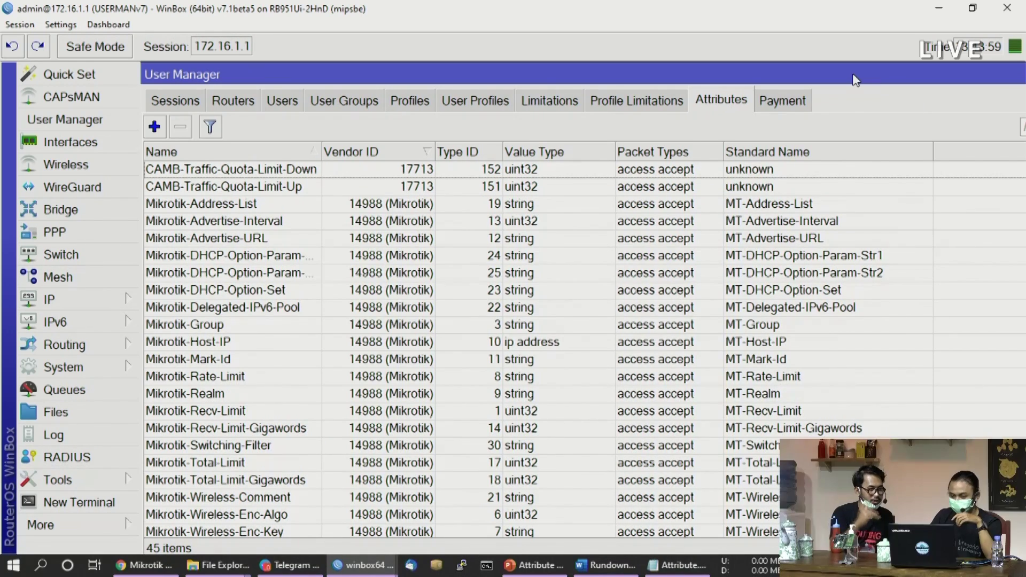
Inspect the new Limit-Up (151) and Limit-Down (152) rows, then open the Profiles list
left_click_drag(332, 176, 333, 193)
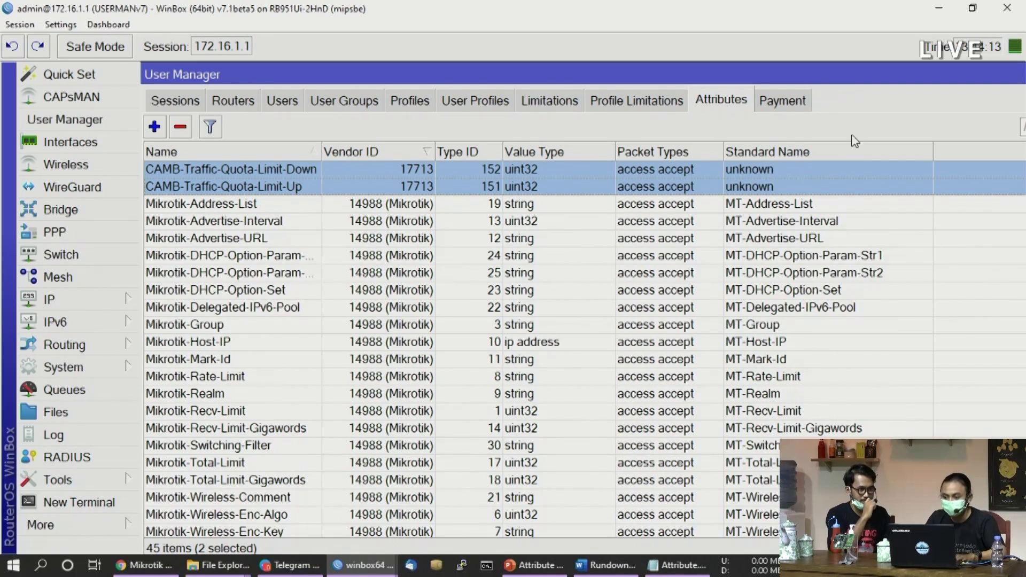
left_click(794, 186, "ctrl")
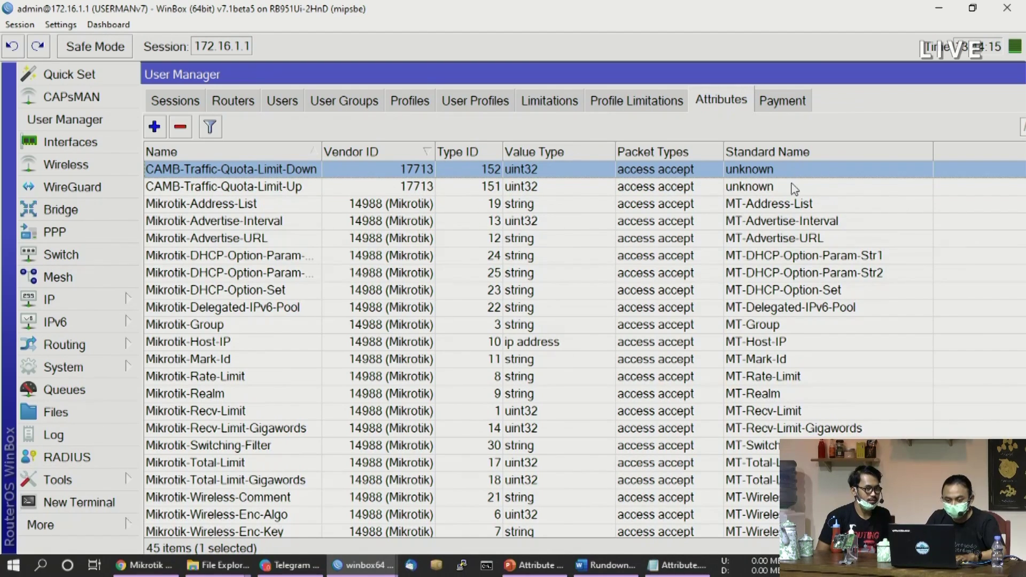
left_click(794, 187)
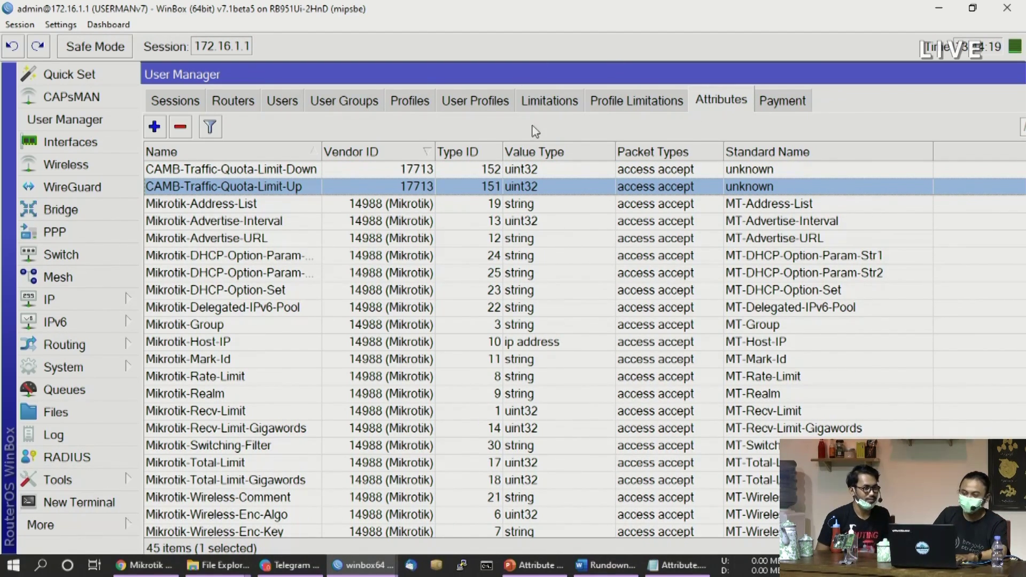
left_click(417, 105)
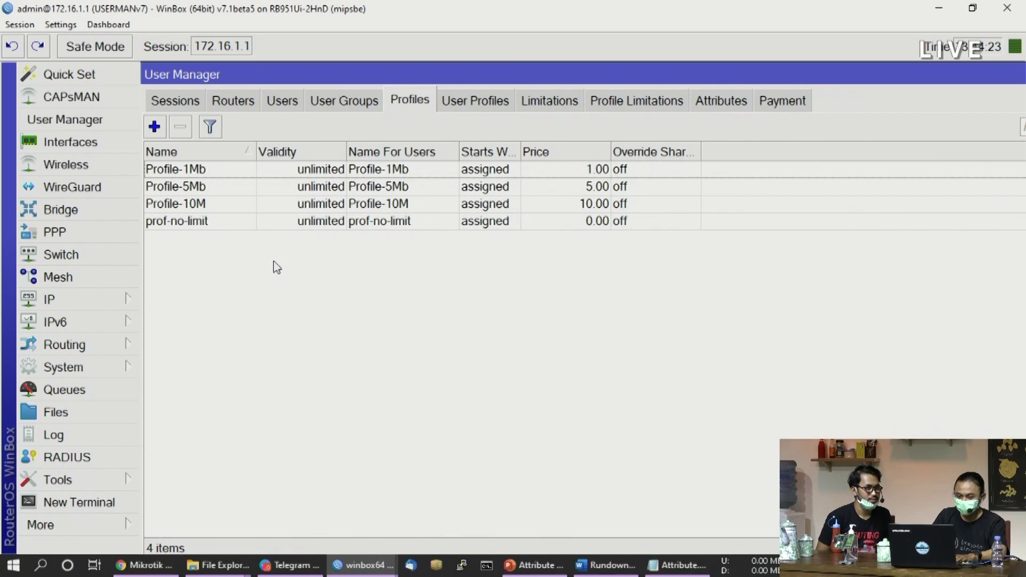
Create a new User Manager profile named prof-kuota
left_click(154, 127)
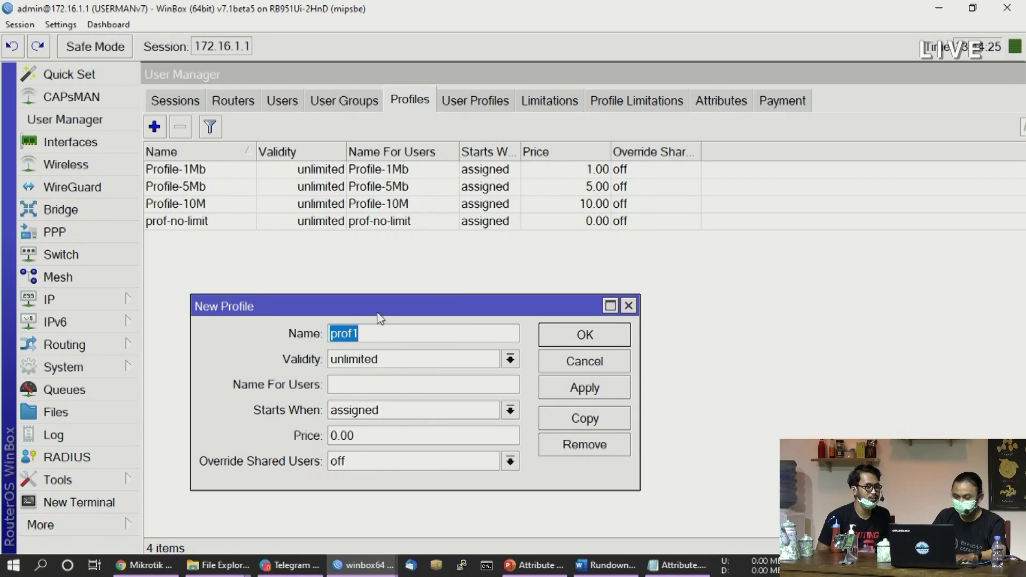
left_click_drag(379, 303, 394, 291)
left_click(393, 311)
key("BackSpace")
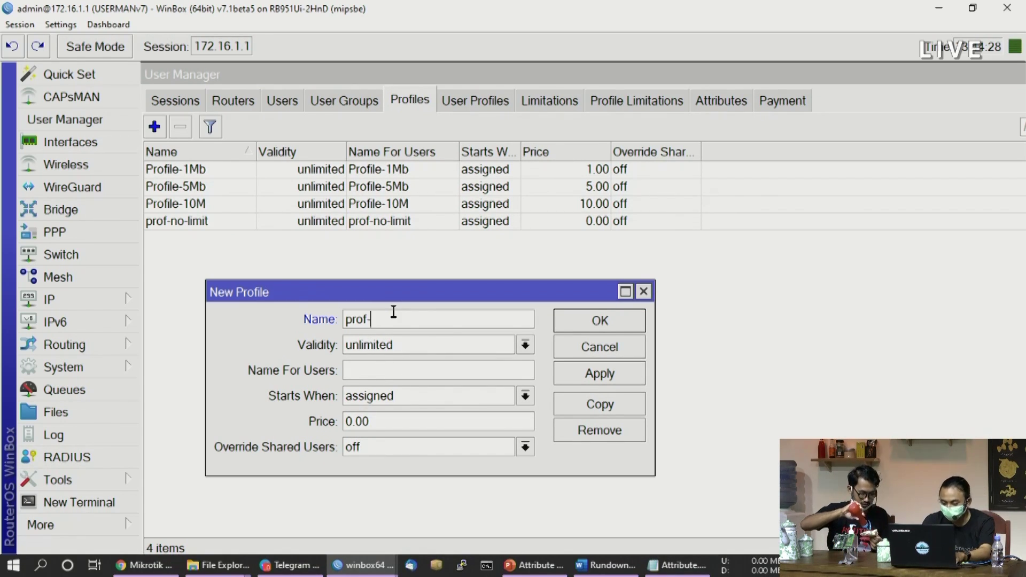
type("-kuota")
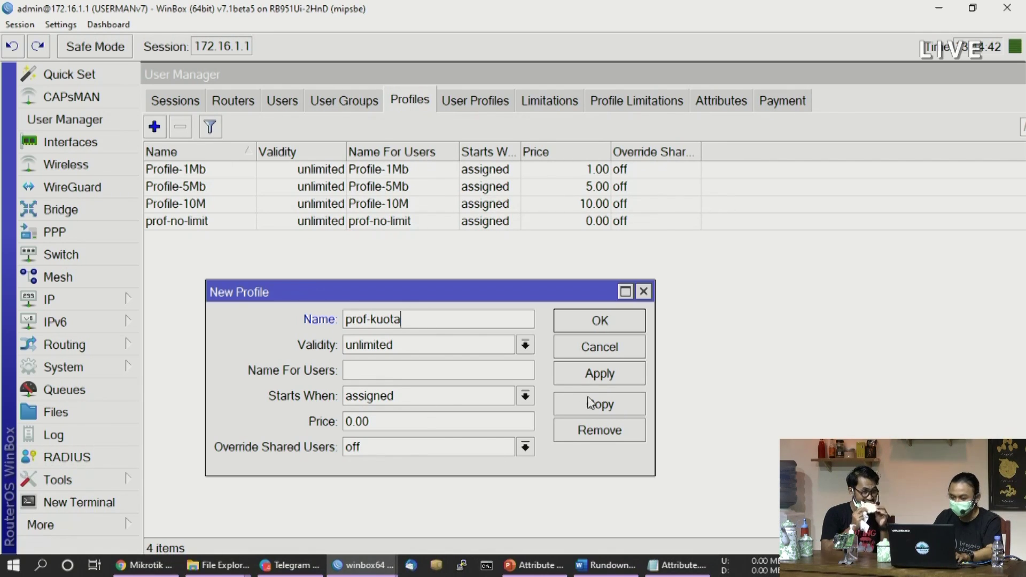
left_click(597, 378)
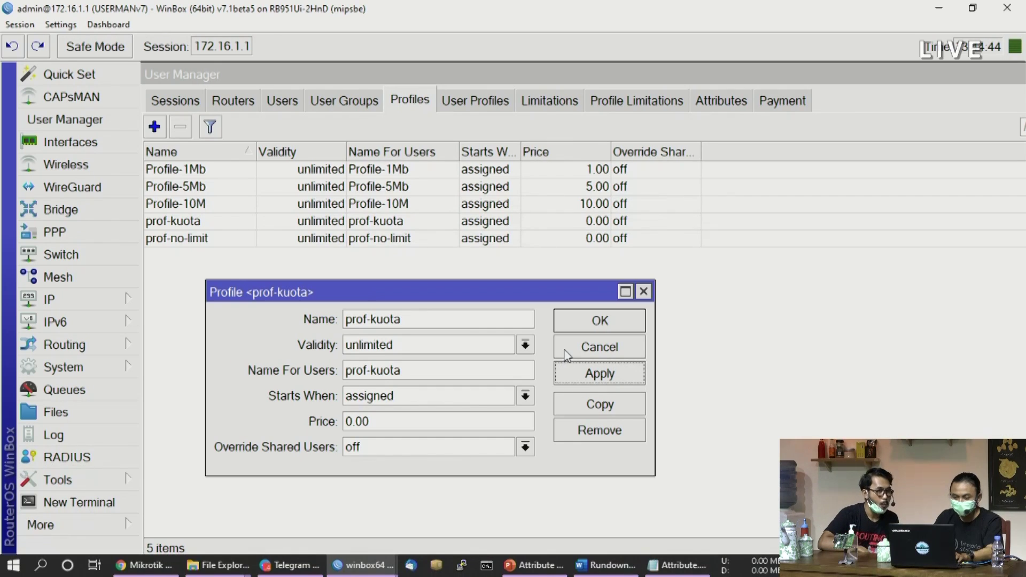
left_click(599, 322)
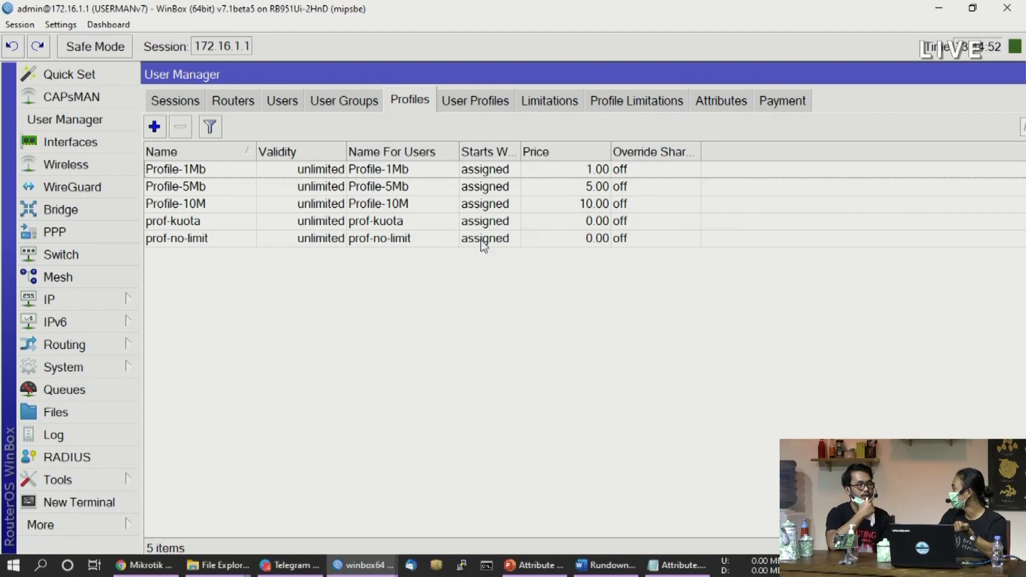
Go to the Users list and open a New User form for user3
left_click(279, 107)
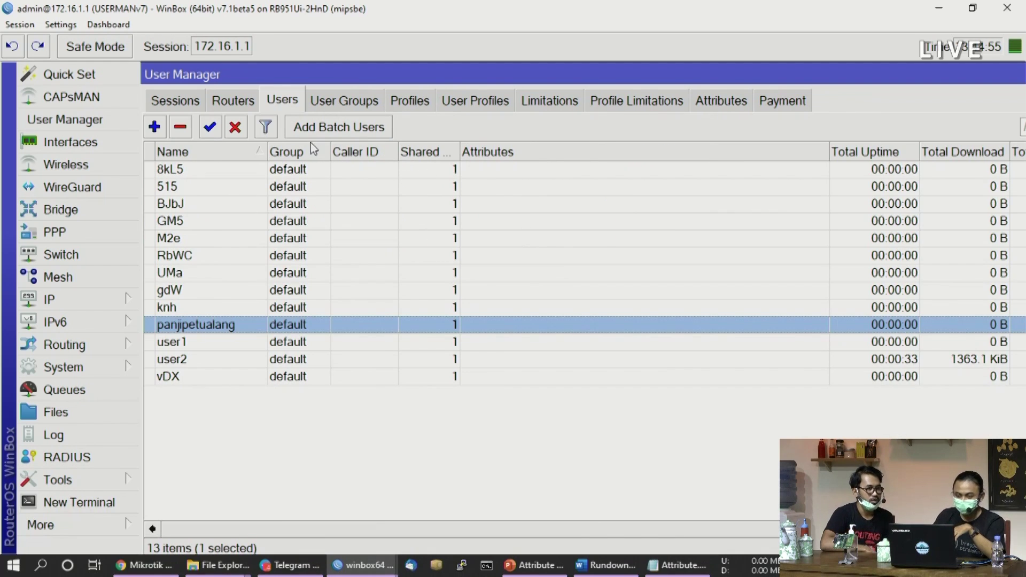
left_click(380, 446)
left_click(154, 126)
left_click_drag(473, 243, 396, 157)
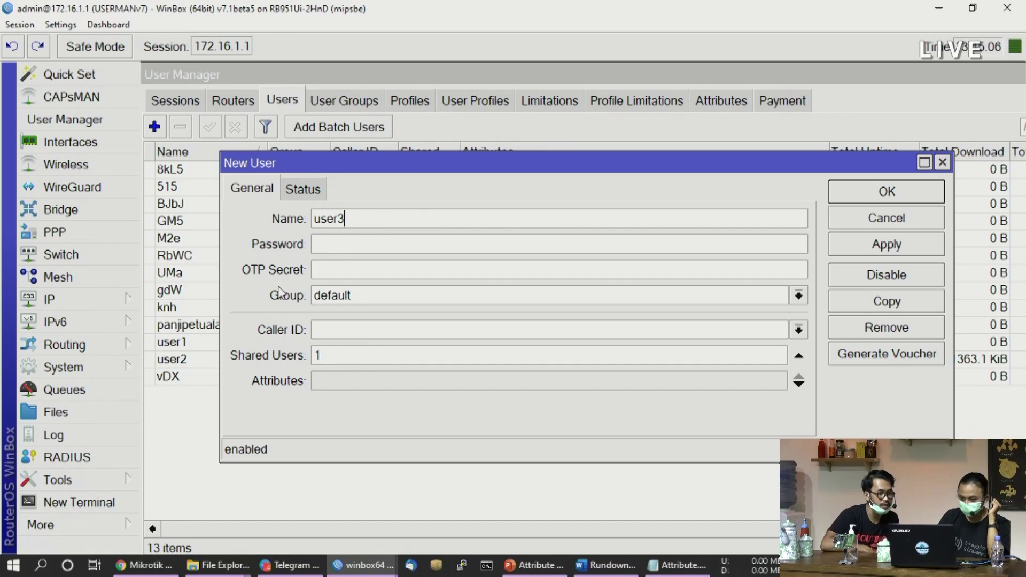
Enter the user's password and add CAMB-Traffic-Quota-Limit-Down with value 10000000
left_click(315, 245)
type("123")
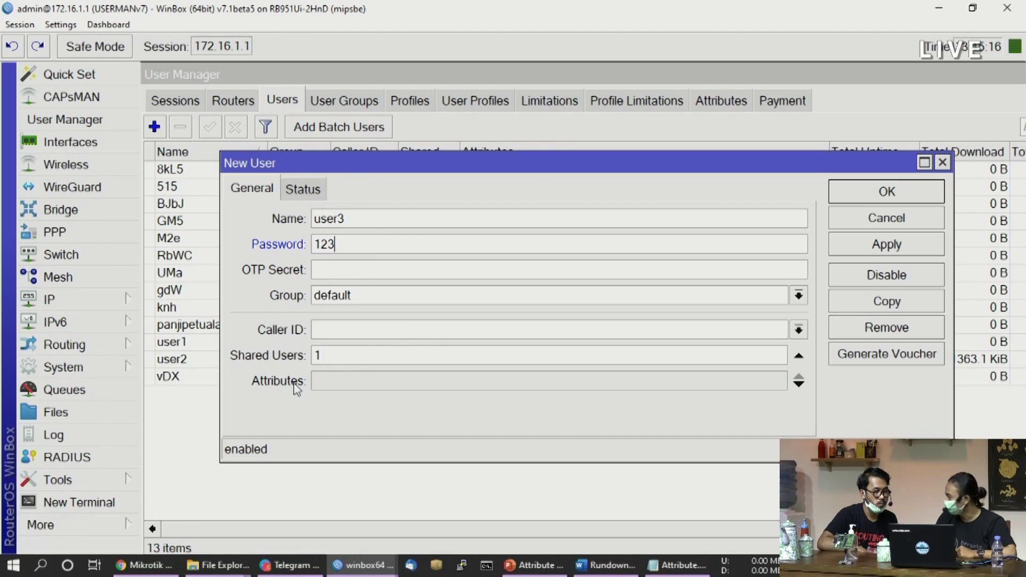
left_click(430, 385)
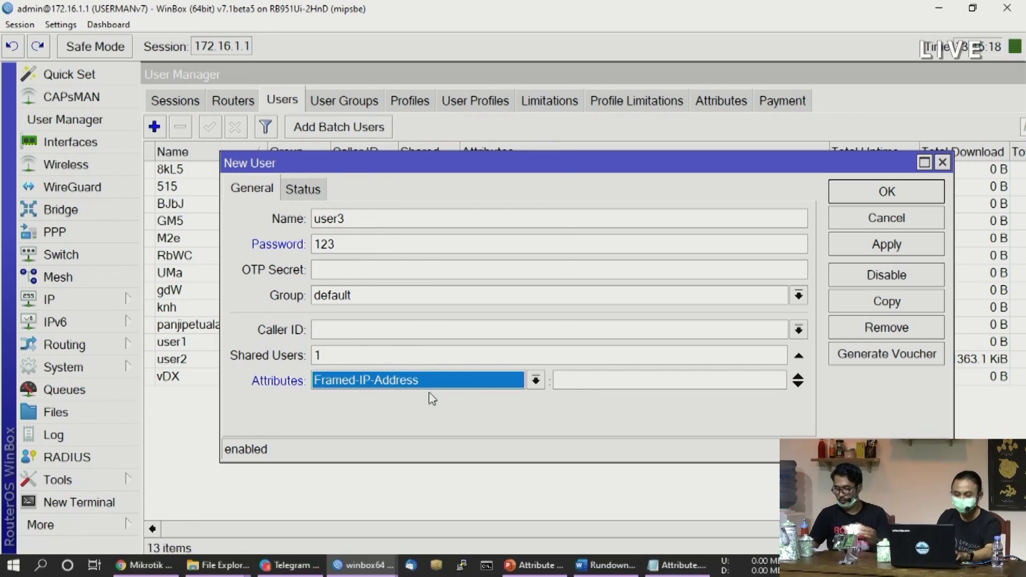
left_click(430, 383)
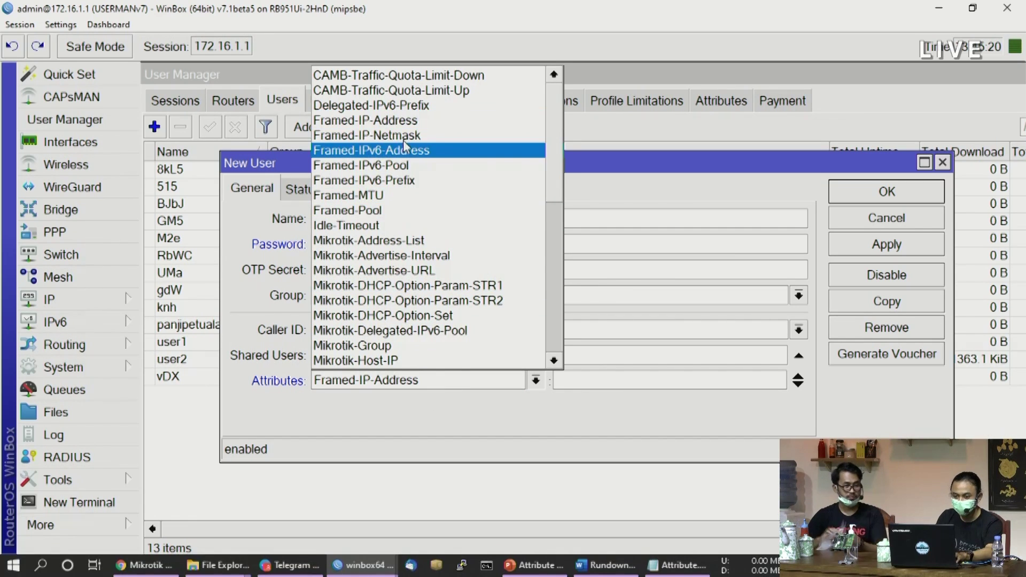
left_click(427, 79)
left_click(665, 383)
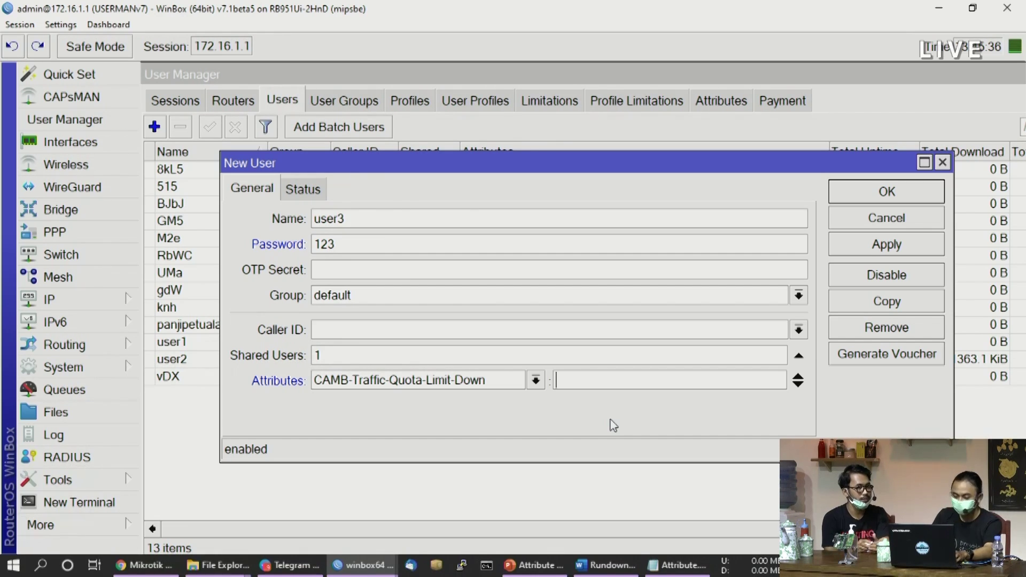
type("10000000")
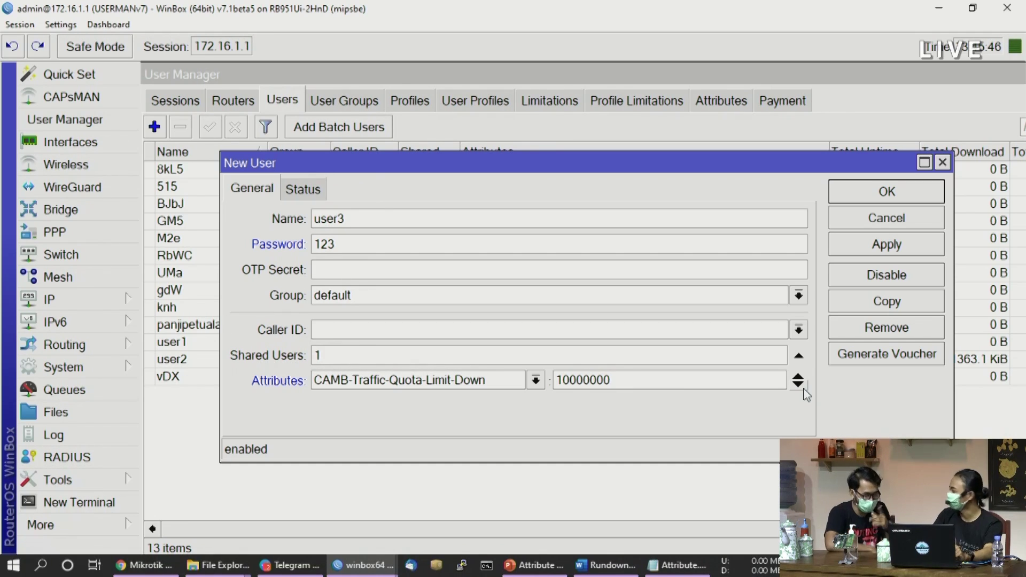
Add a second attribute, CAMB-Traffic-Quota-Limit-Up, with value 10000000
left_click(804, 391)
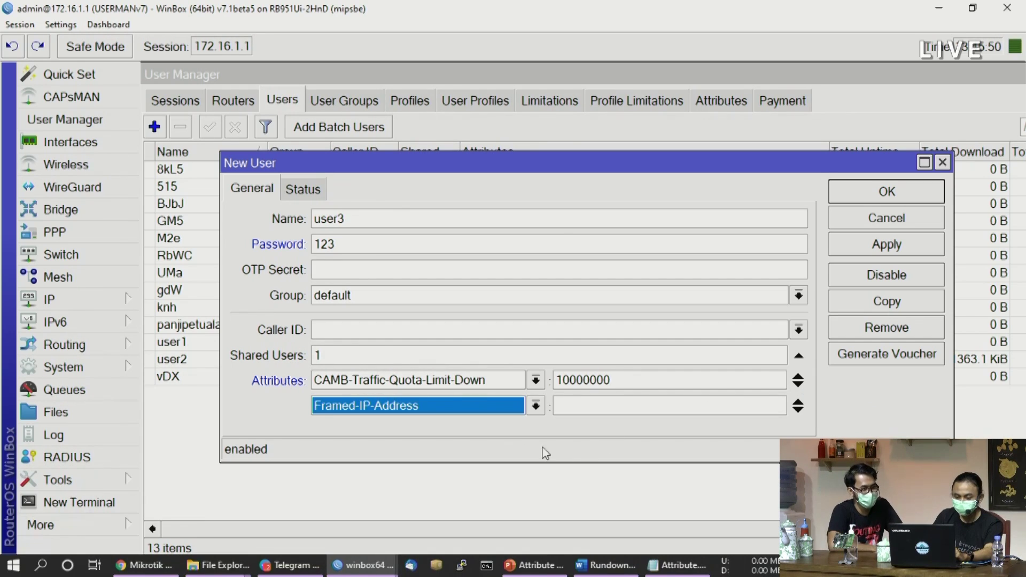
left_click(482, 414)
key("Up")
key("Up")
key("Return")
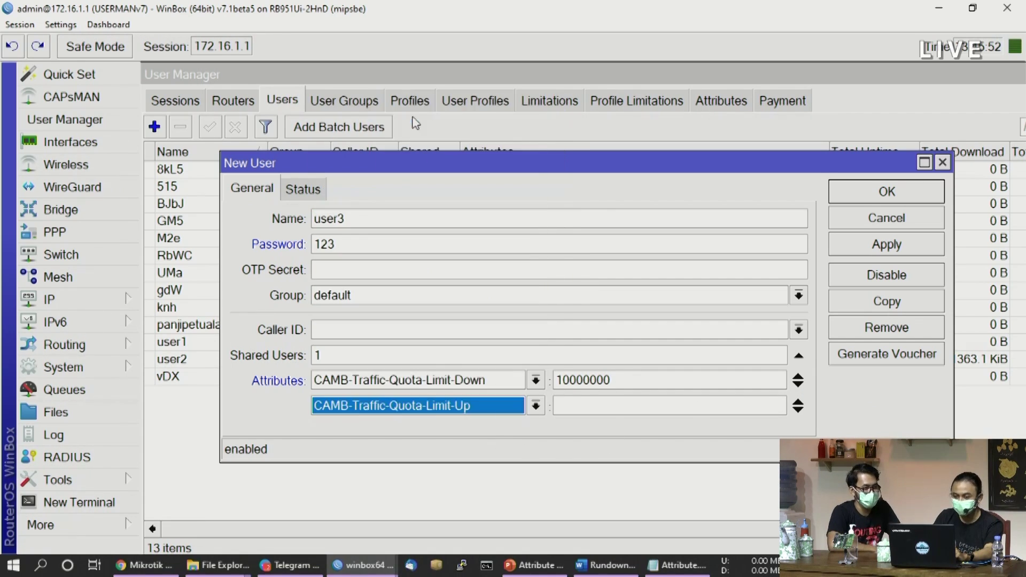
key("Tab")
type("10")
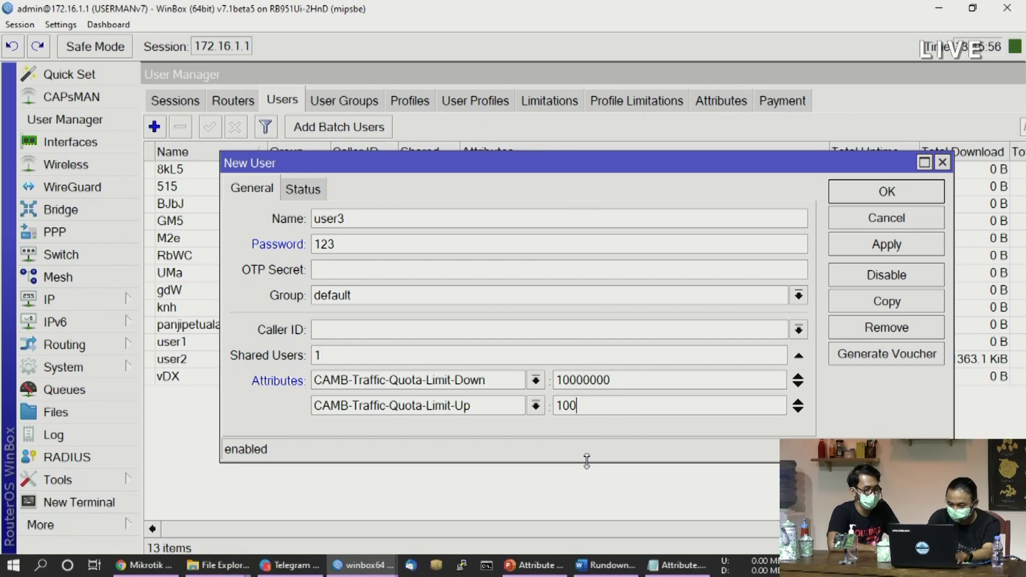
type("000000")
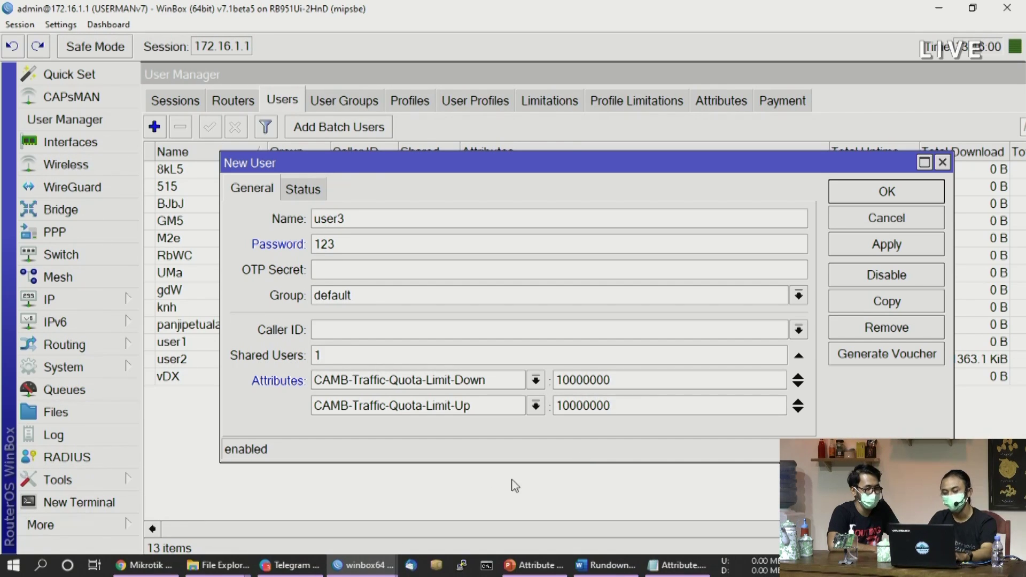
key("Return")
Save user3 with Apply and OK, making 14 users
left_click_drag(1016, 73, 801, 189)
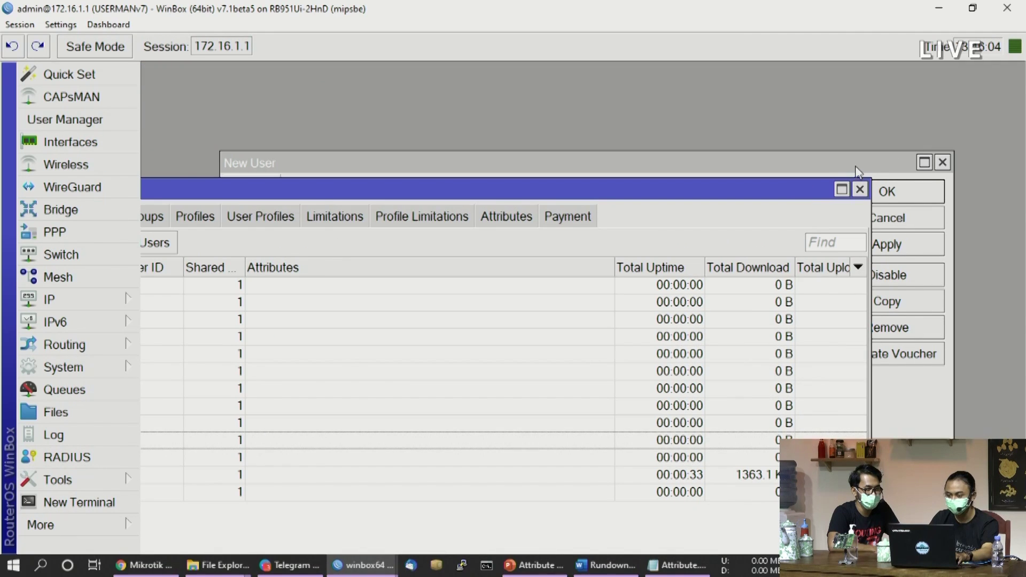
left_click(854, 165)
left_click_drag(855, 165, 815, 141)
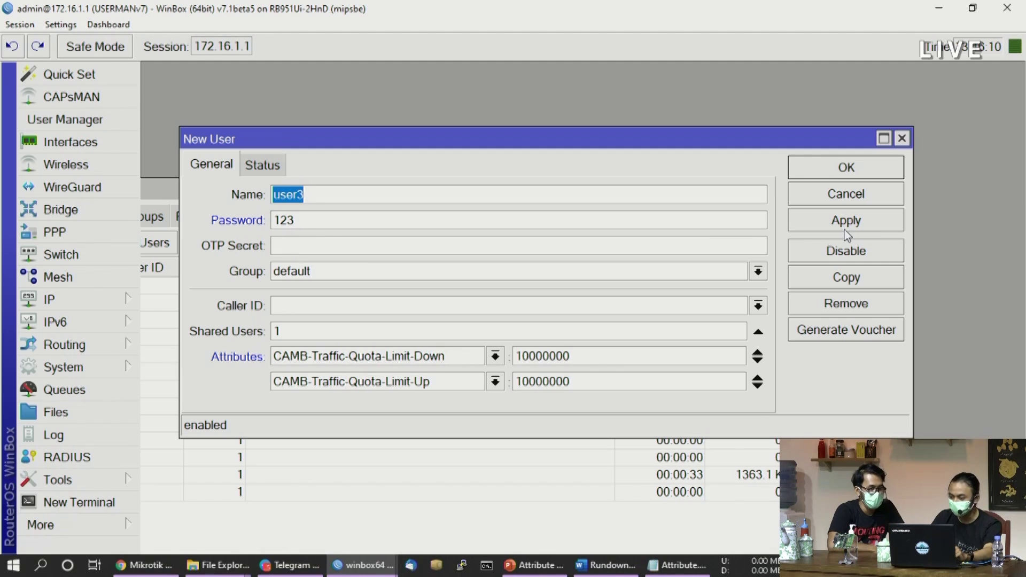
left_click(850, 227)
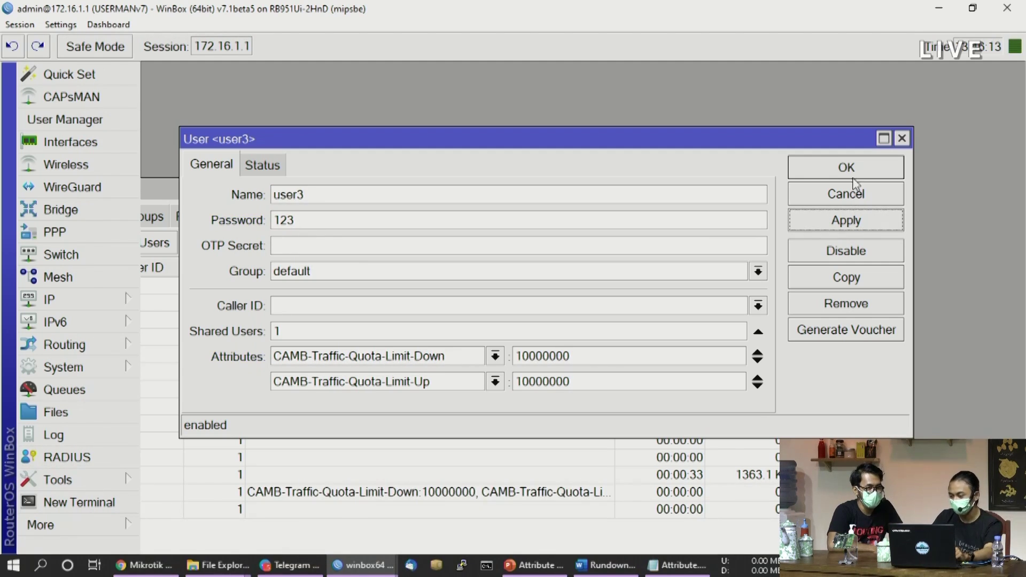
left_click(854, 176)
left_click_drag(713, 193, 916, 74)
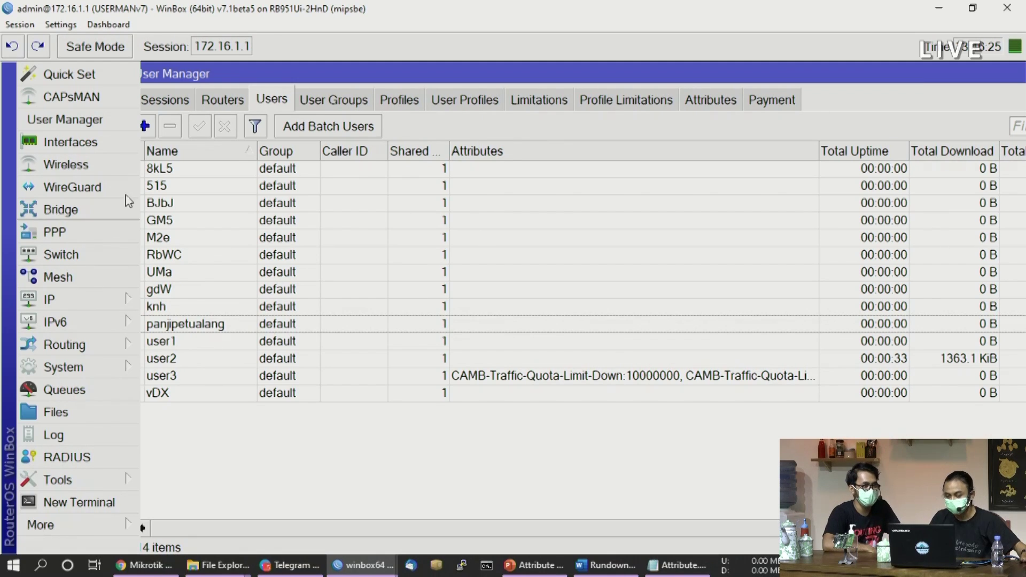
Close an extra New User form and assign user3 the prof-kuota profile
left_click(145, 127)
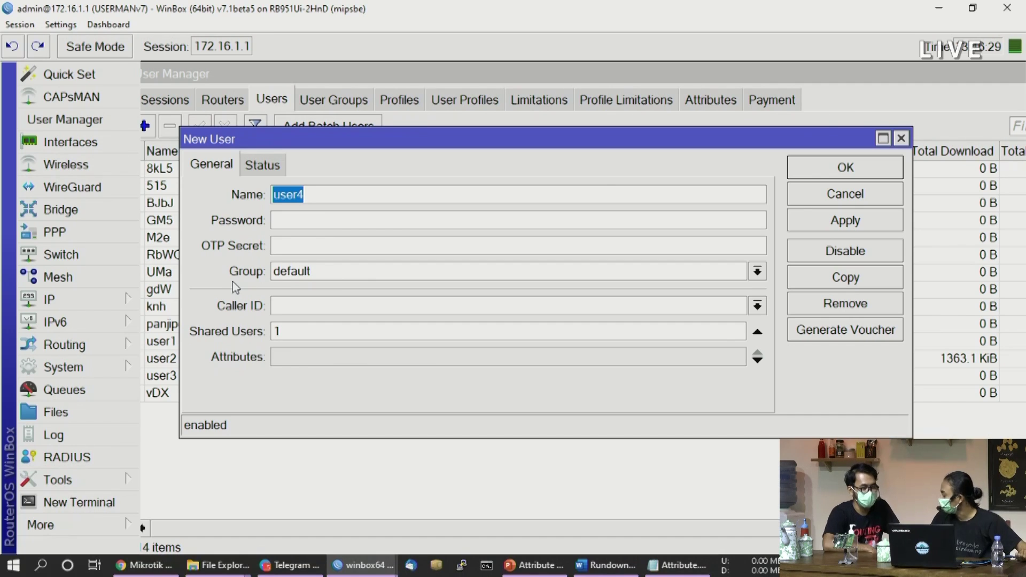
left_click(901, 139)
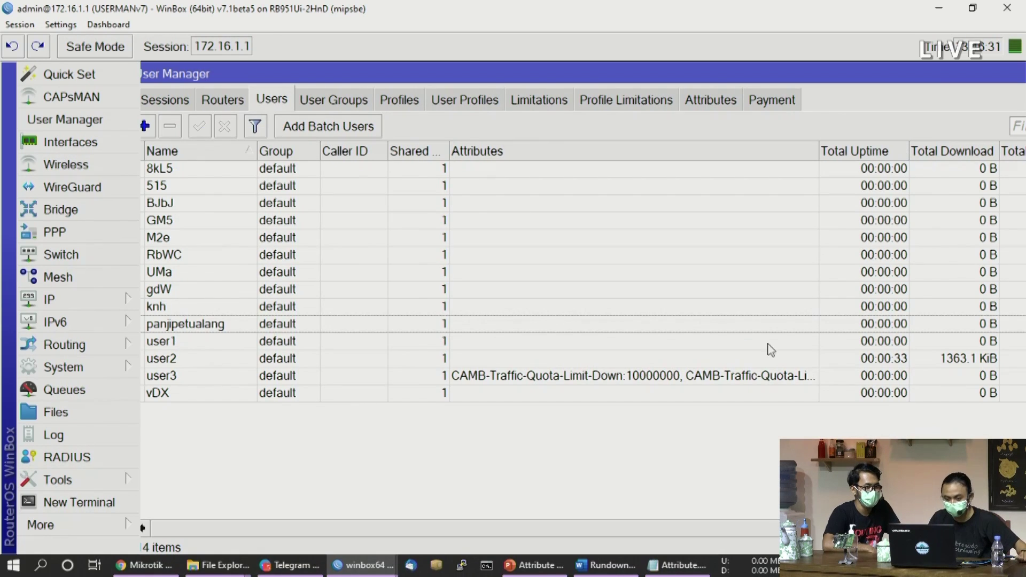
left_click_drag(823, 71, 840, 73)
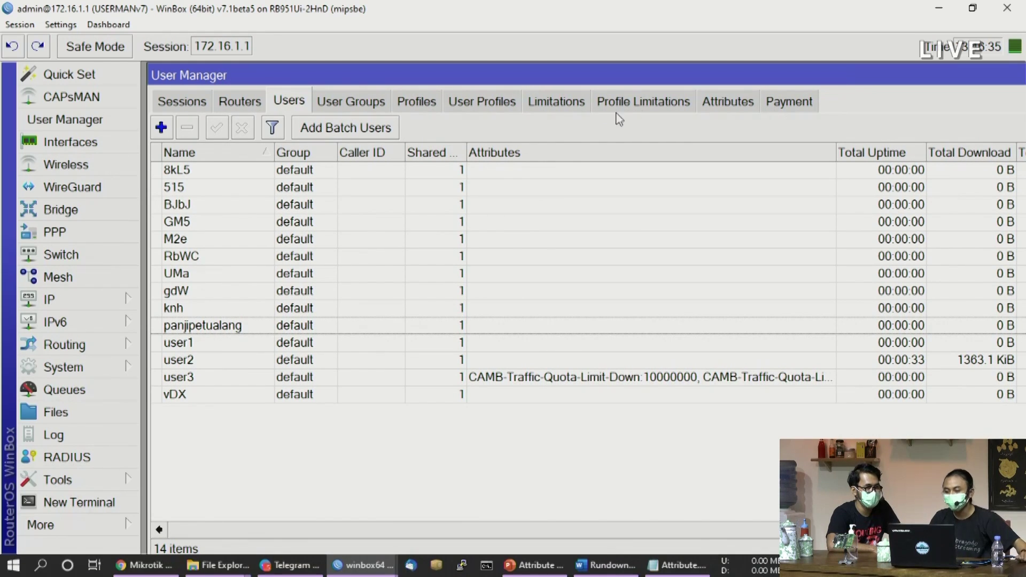
left_click(492, 105)
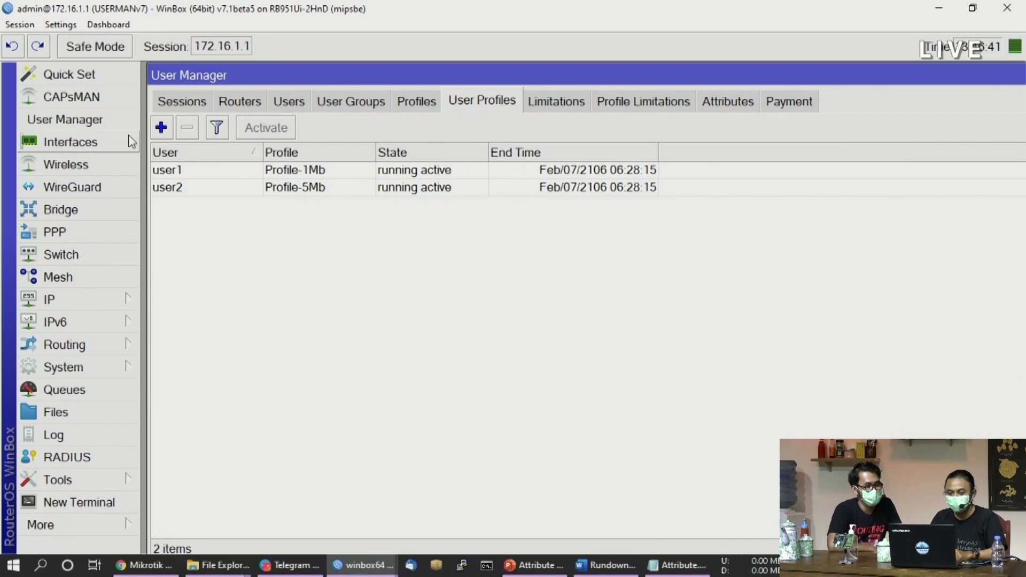
left_click(161, 129)
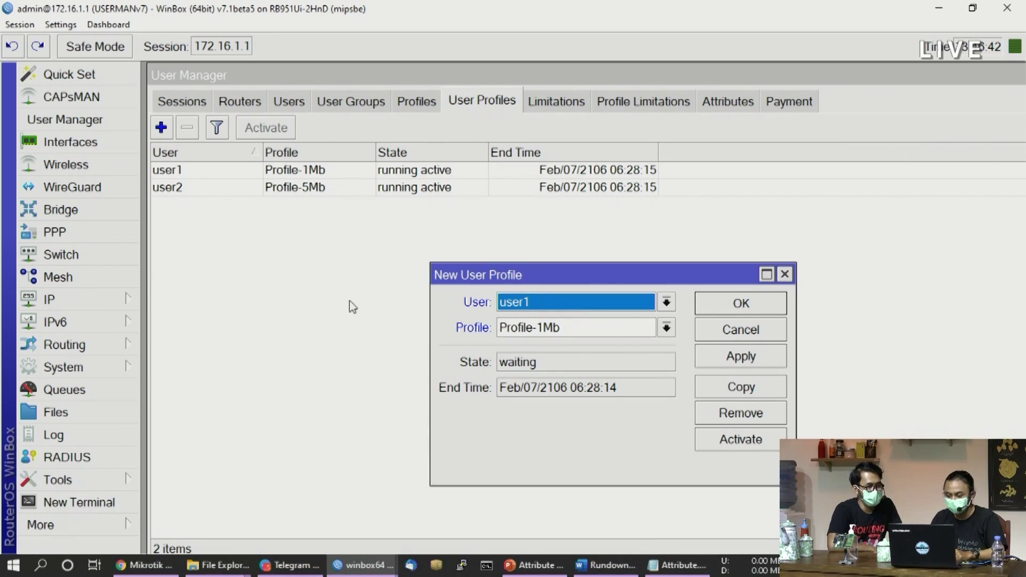
left_click(550, 303)
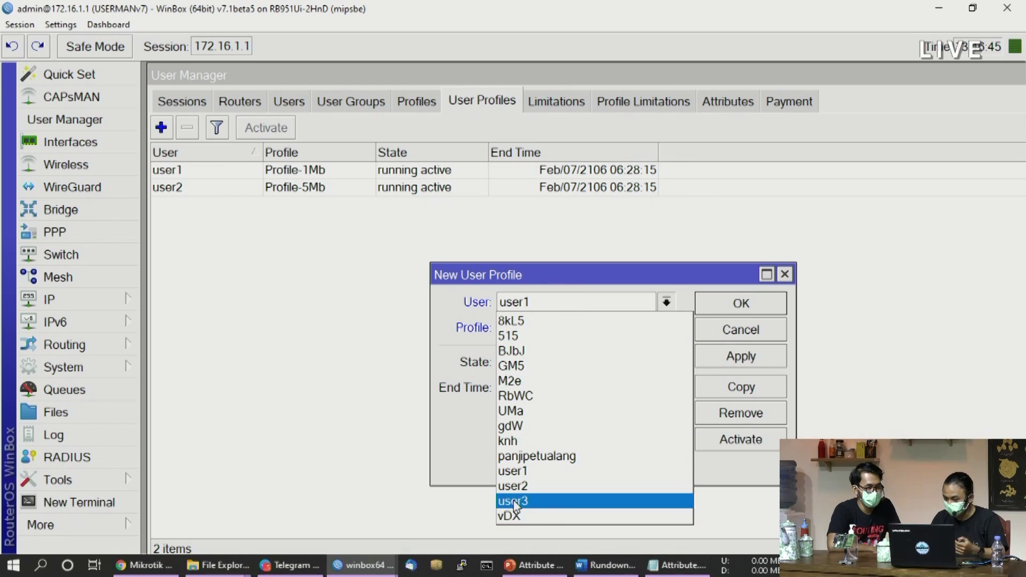
left_click(514, 500)
left_click(564, 328)
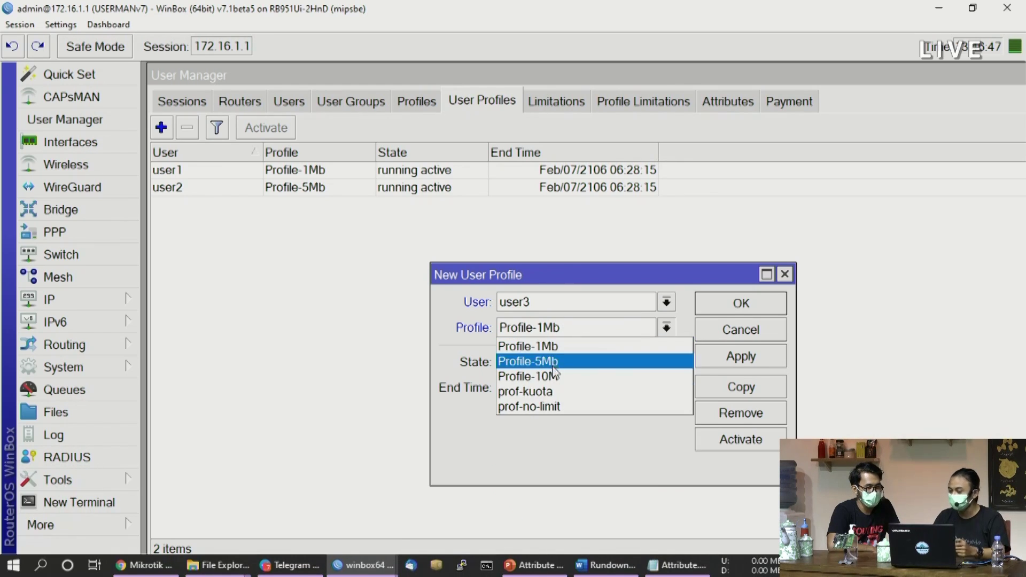
left_click(554, 393)
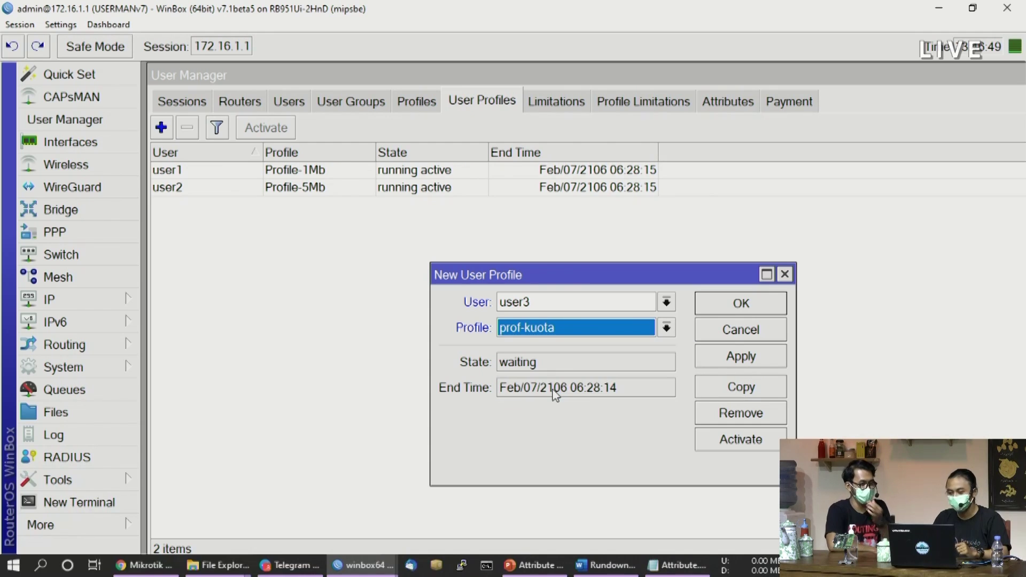
left_click(735, 359)
left_click(740, 304)
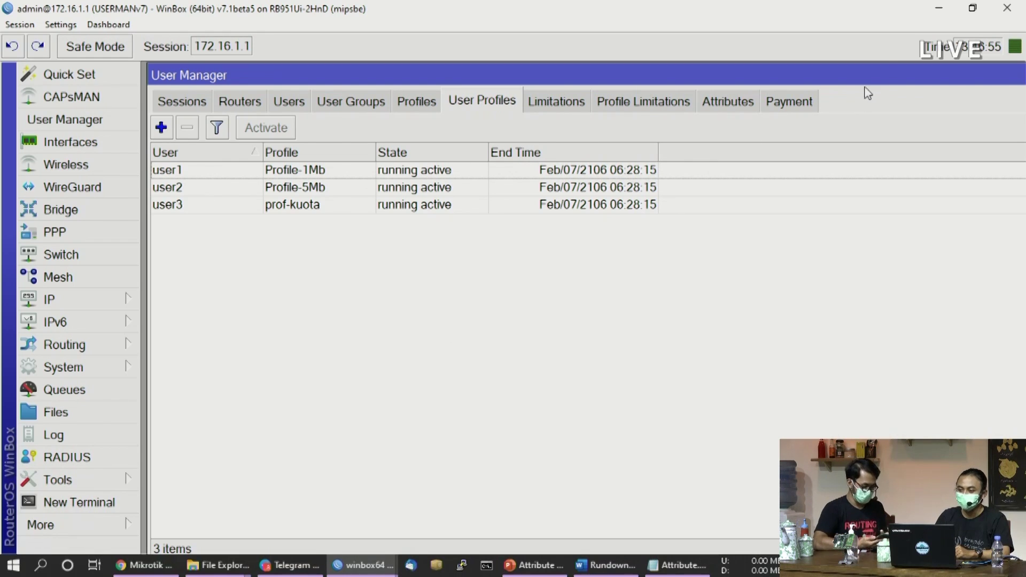
Rearrange the User Manager window and go back to the Users list
left_click_drag(882, 81, 804, 131)
left_click_drag(946, 138, 979, 110)
left_click_drag(908, 115, 962, 63)
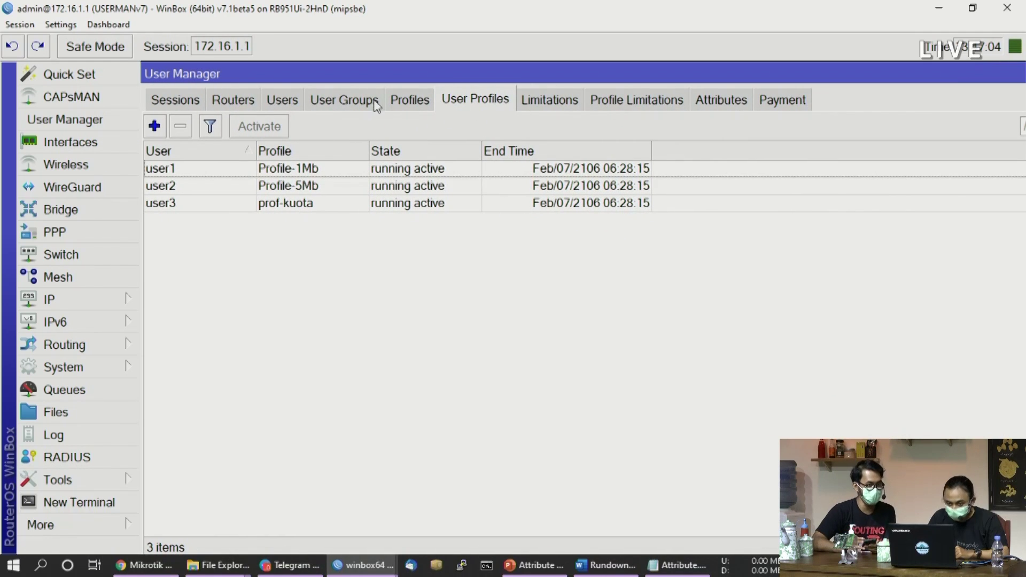
left_click(275, 102)
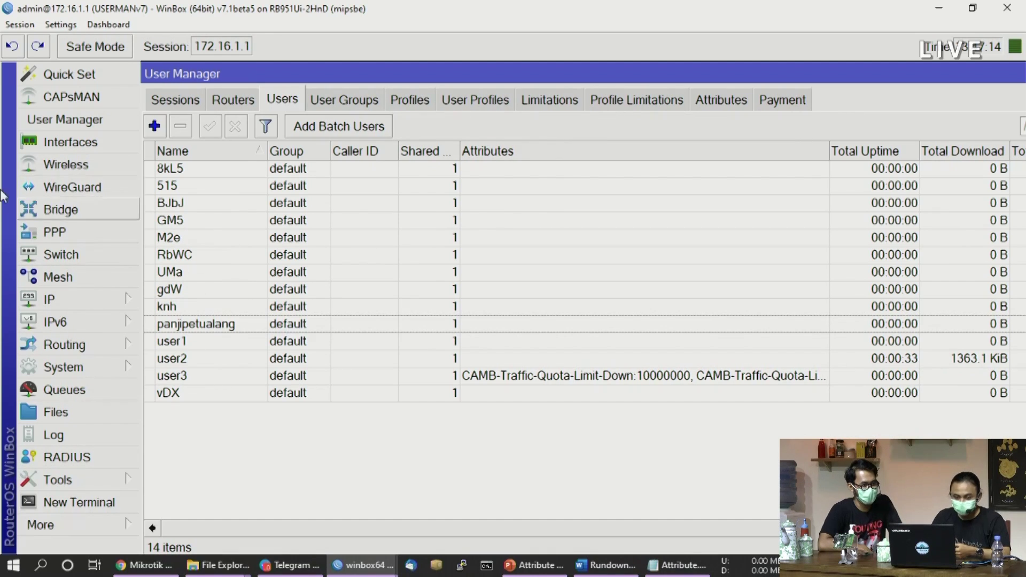
View ether4's live traffic, then check user3's active session in Sessions
left_click(101, 144)
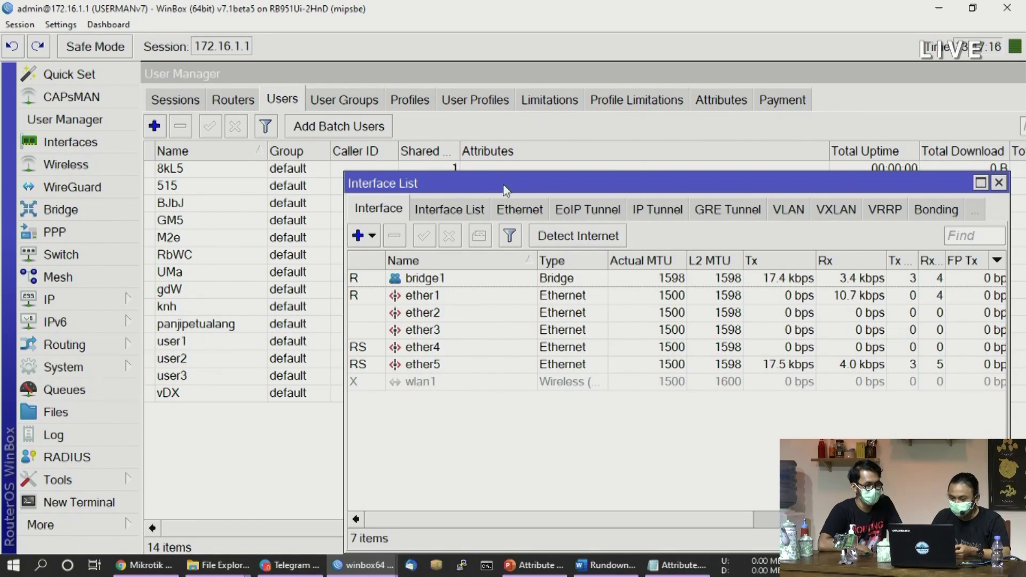
double_click(432, 347)
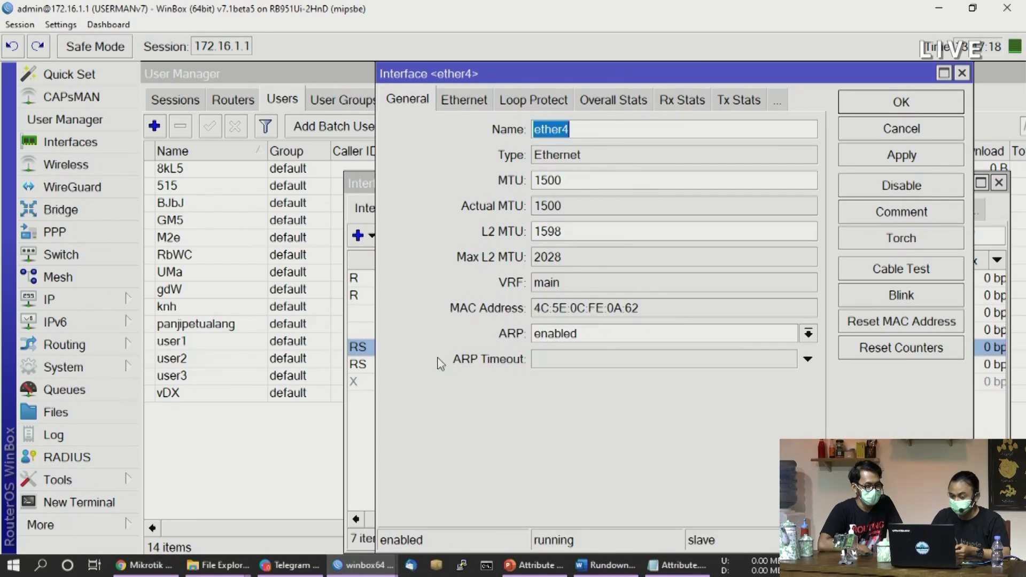
left_click_drag(865, 80, 721, 134)
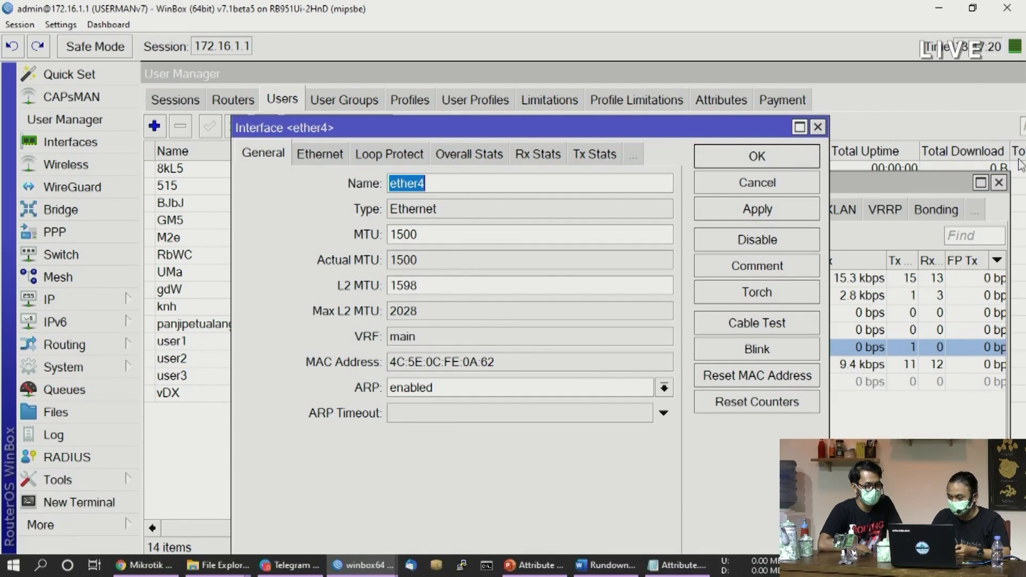
left_click(998, 182)
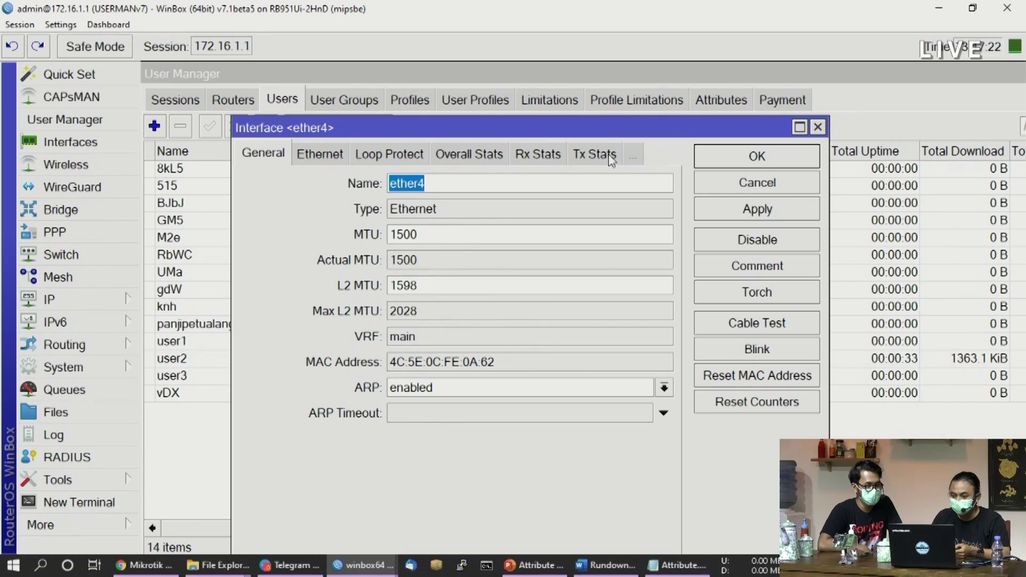
left_click(612, 160)
left_click(556, 160)
left_click(581, 160)
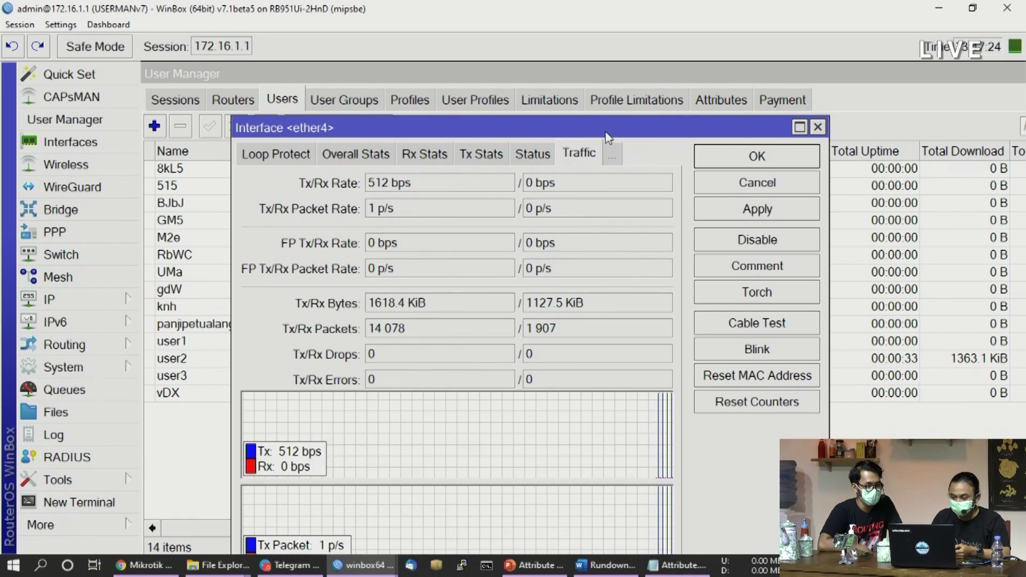
left_click_drag(607, 134, 658, 63)
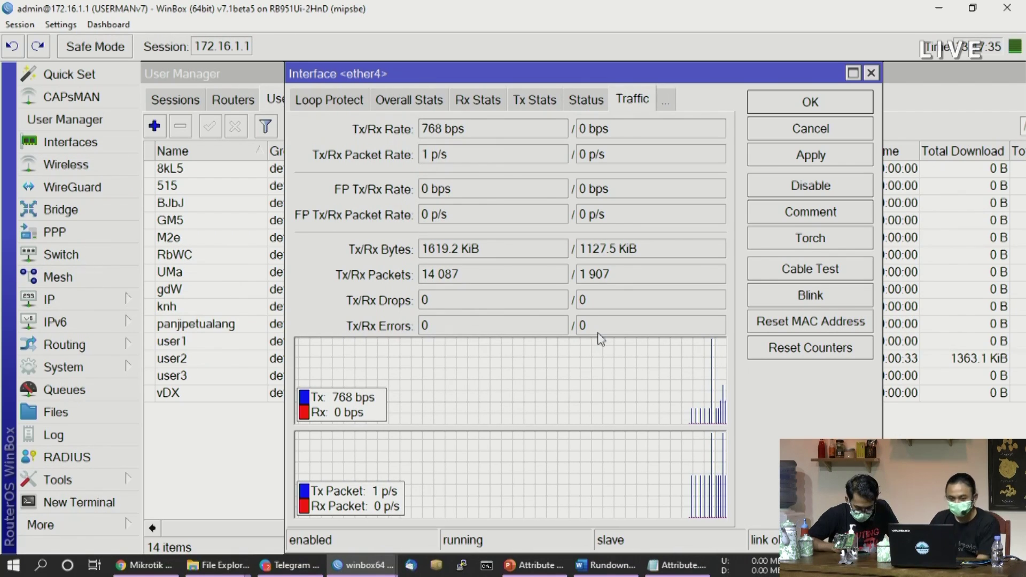
left_click(185, 105)
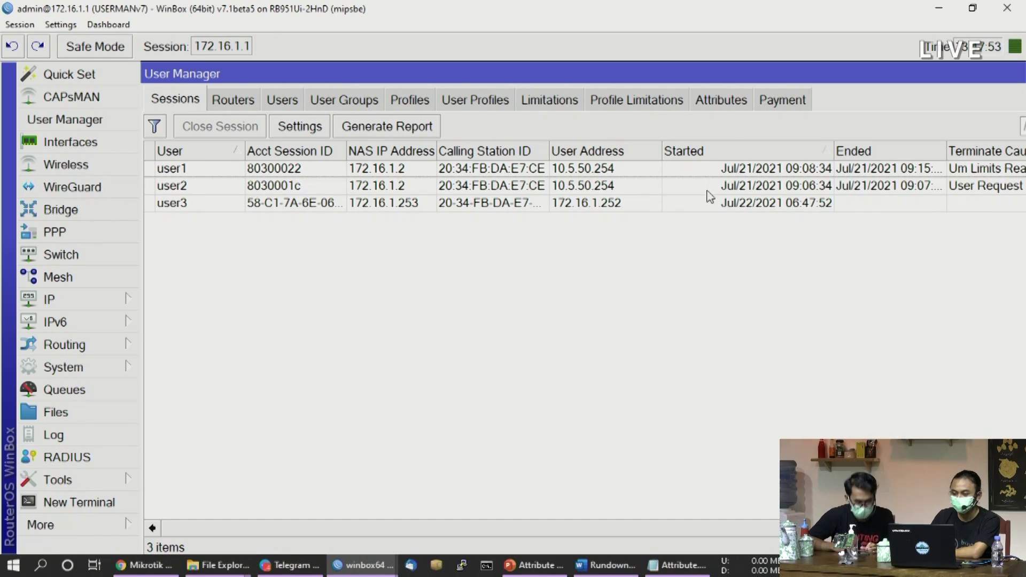
Watch ether4's traffic grow, then close it to see user3 at 9.6 MiB downloaded
left_click(187, 205)
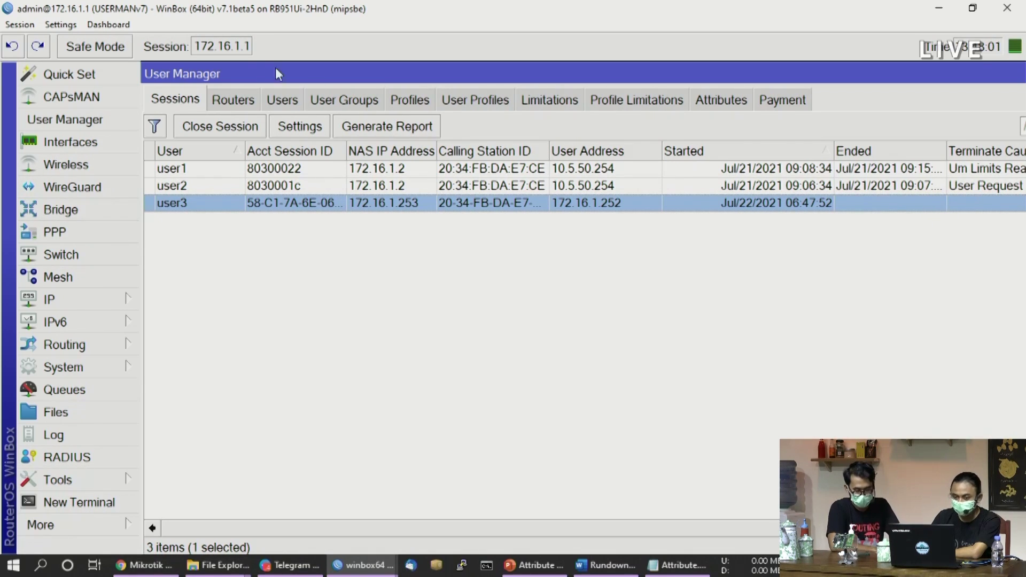
left_click(283, 100)
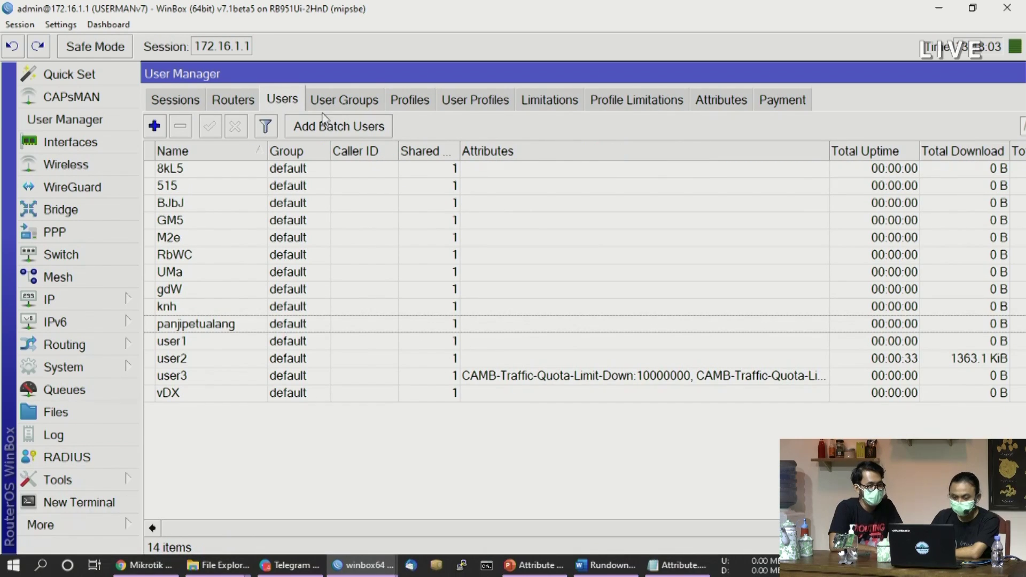
left_click(133, 143)
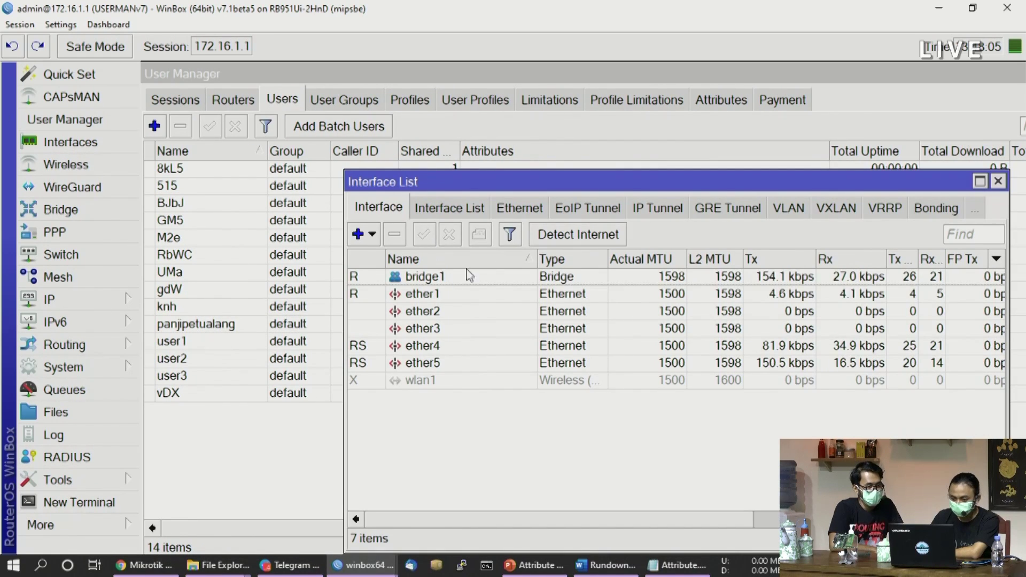
left_click_drag(693, 188, 580, 165)
double_click(305, 323)
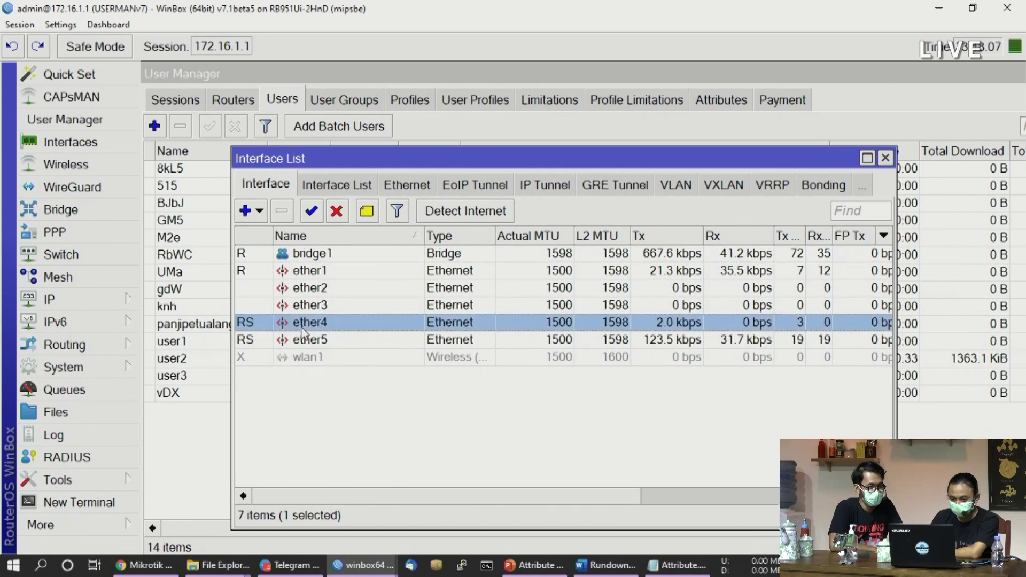
left_click(254, 163)
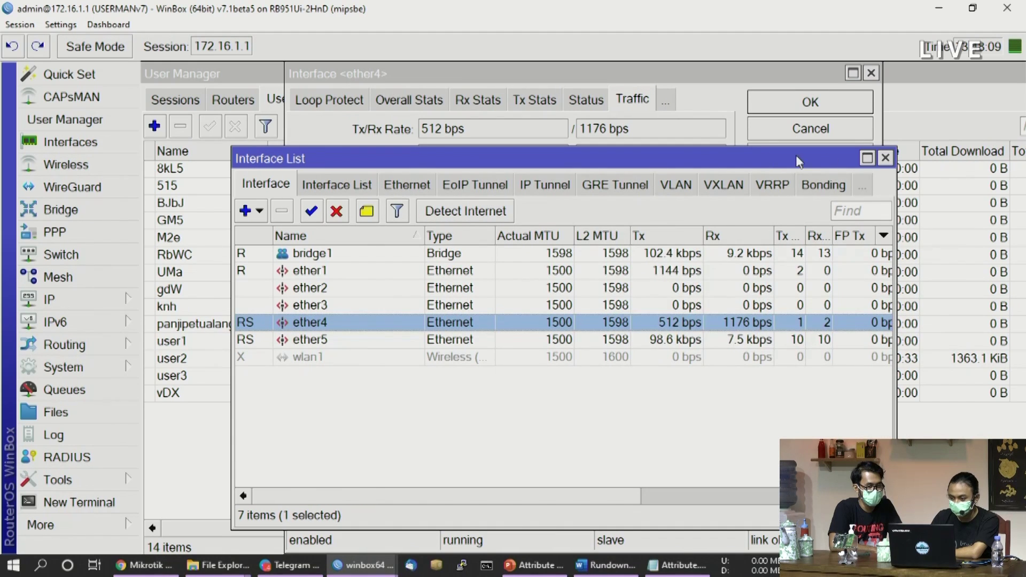
left_click(885, 158)
left_click_drag(584, 76, 528, 77)
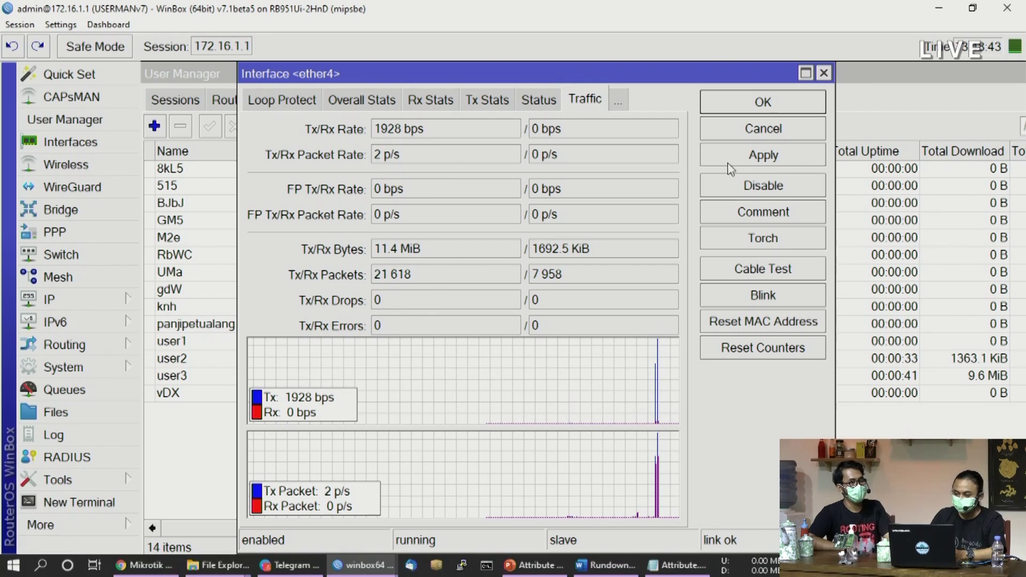
left_click_drag(688, 79, 677, 111)
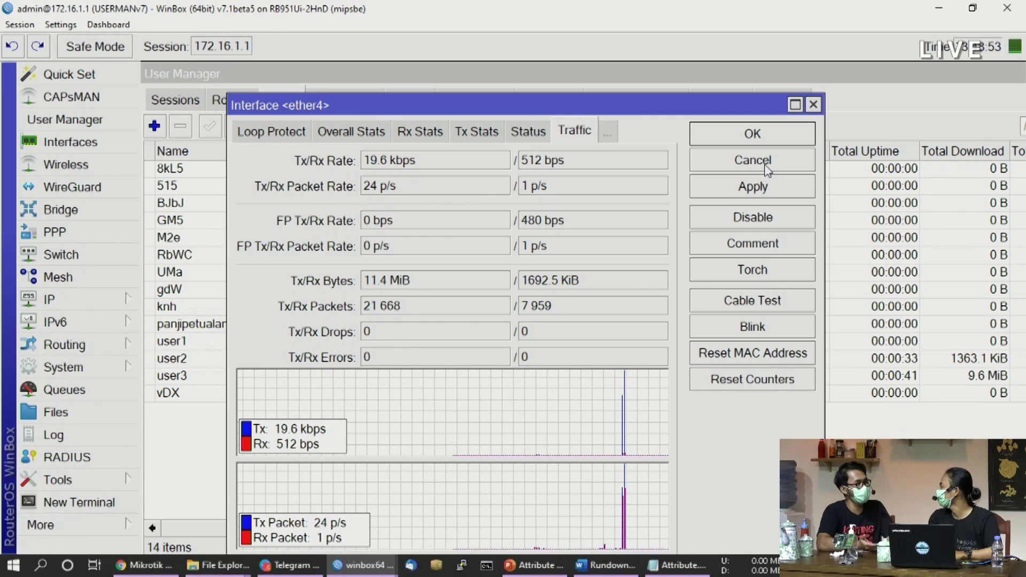
left_click(812, 104)
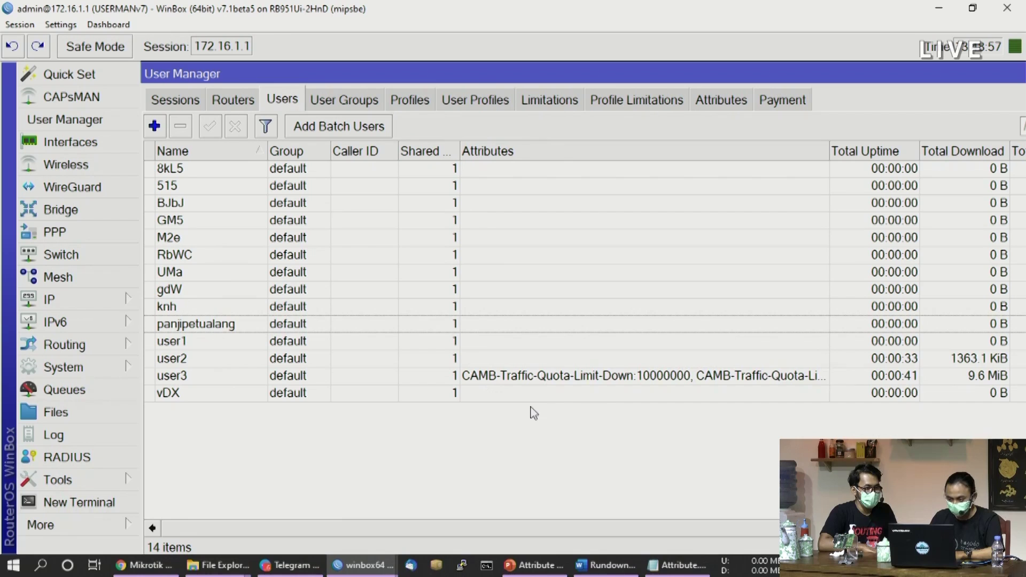
Check user3's totals (9.6 MiB down, 558.1 KiB up), then view its ended session
left_click(271, 376)
scroll(682, 536, "right", 3)
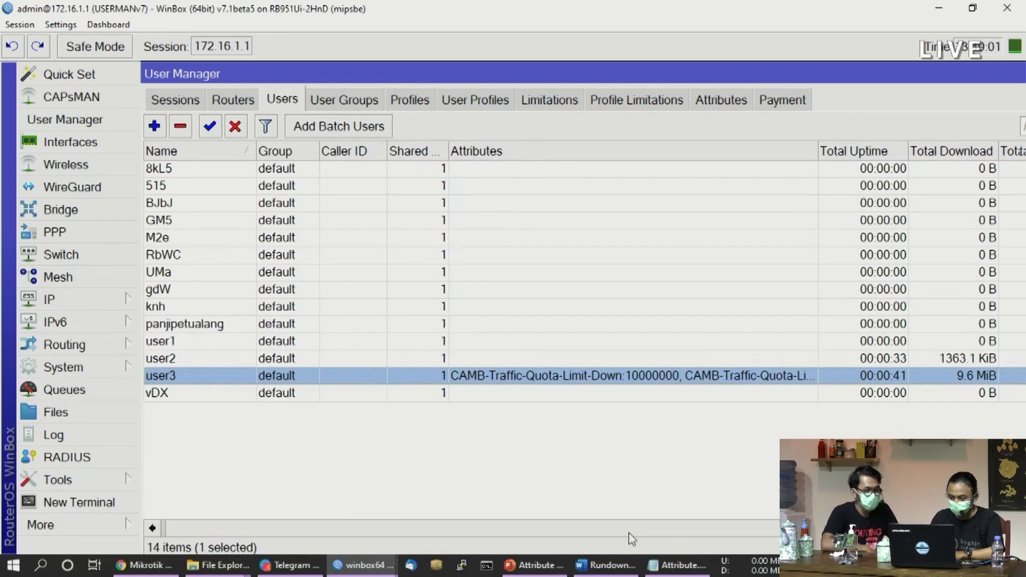
scroll(683, 536, "right", 3)
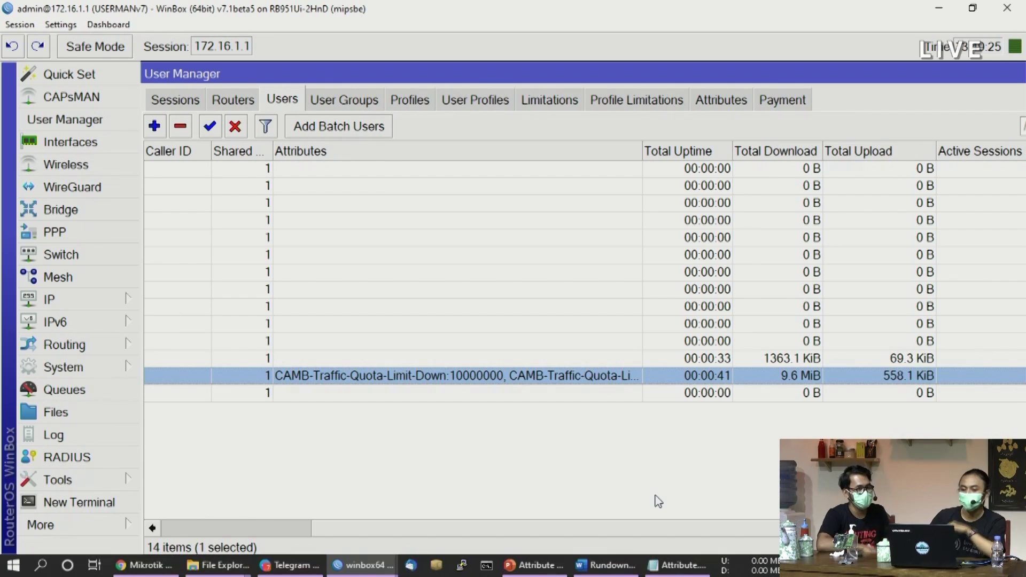
left_click_drag(592, 532, 791, 534)
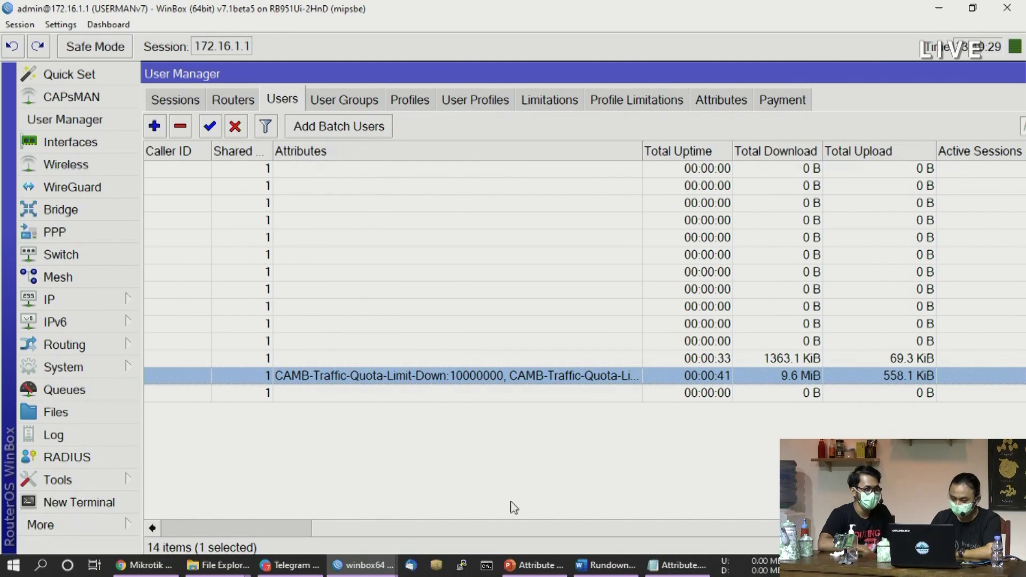
left_click_drag(534, 532, 291, 529)
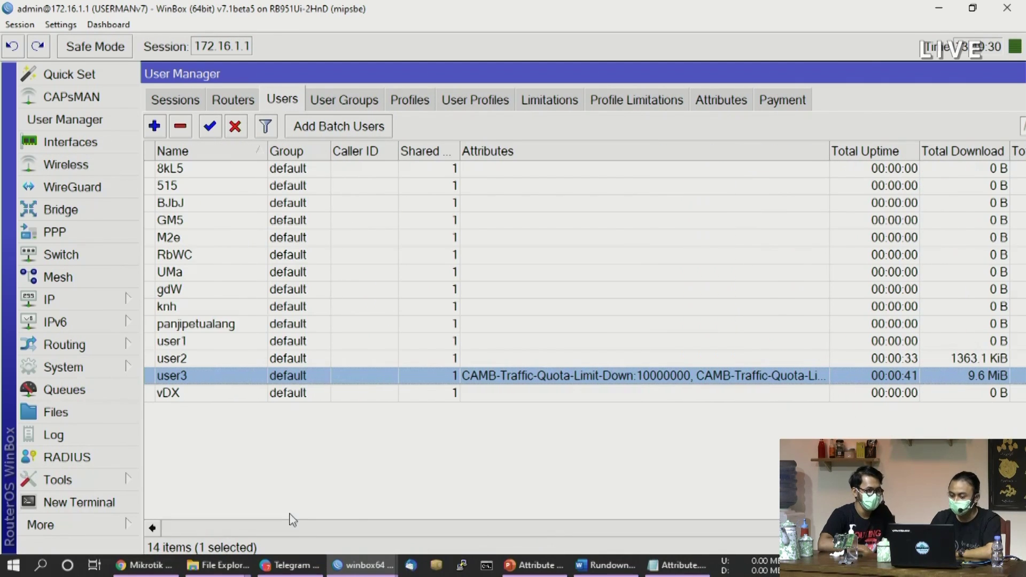
left_click(173, 104)
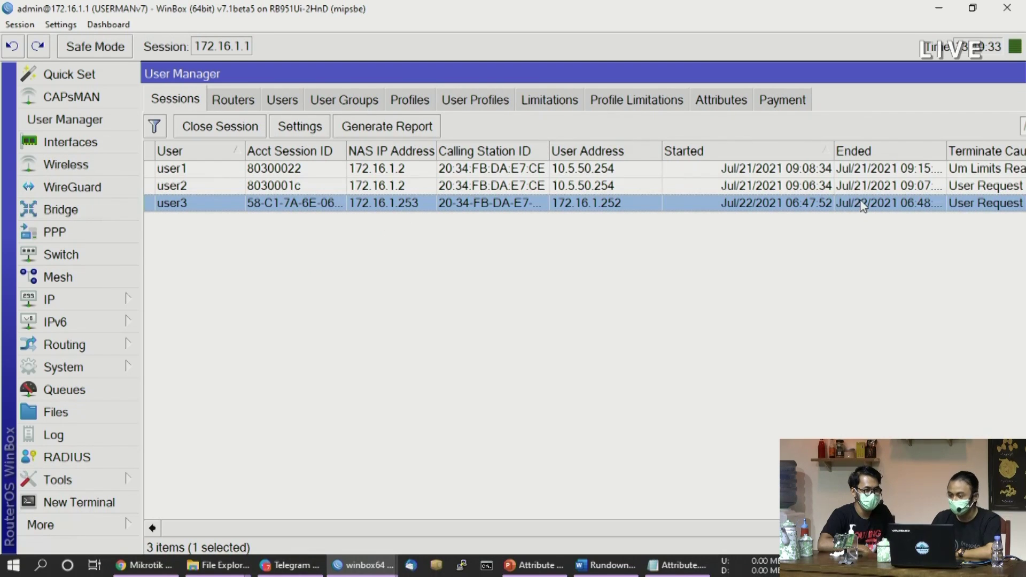
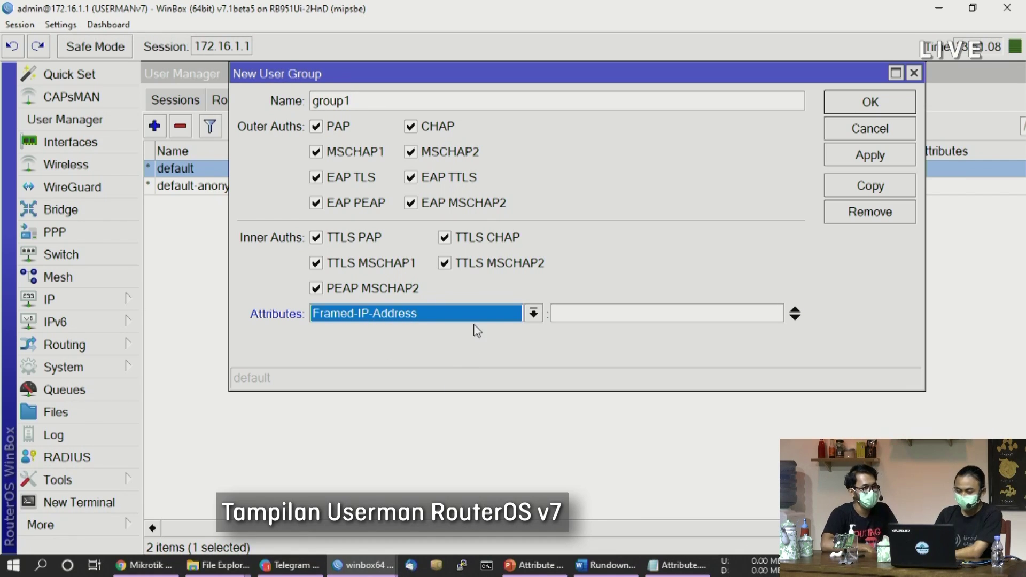
Add CAMB-Traffic-Quota-Limit-Down and CAMB-Traffic-Quota-Limit-Up attributes, each with value 10000000
left_click(368, 319)
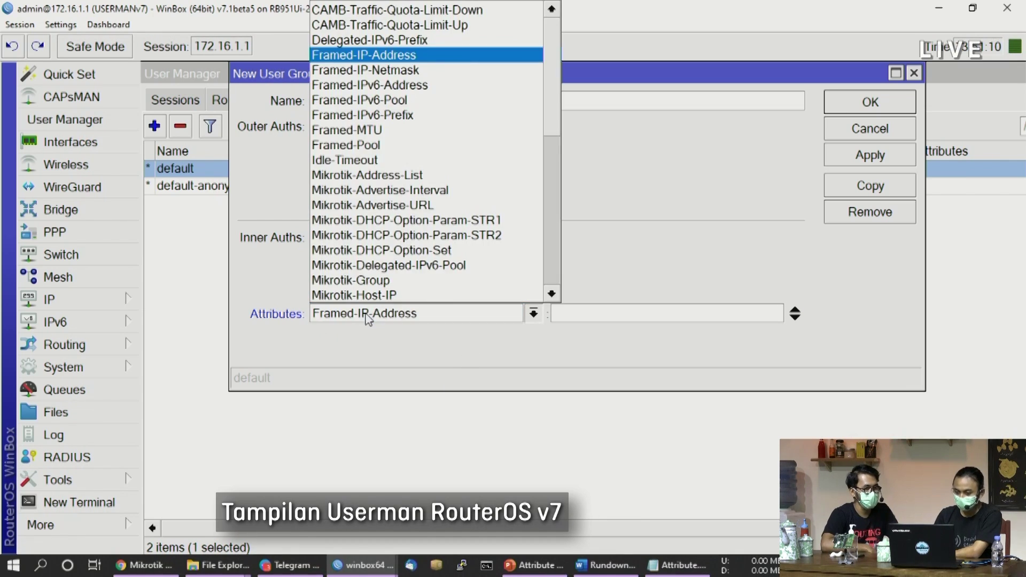
left_click(369, 10)
left_click(599, 311)
type("10000000")
left_click(794, 317)
left_click(429, 347)
left_click(390, 49)
left_click(618, 338)
type("10000000")
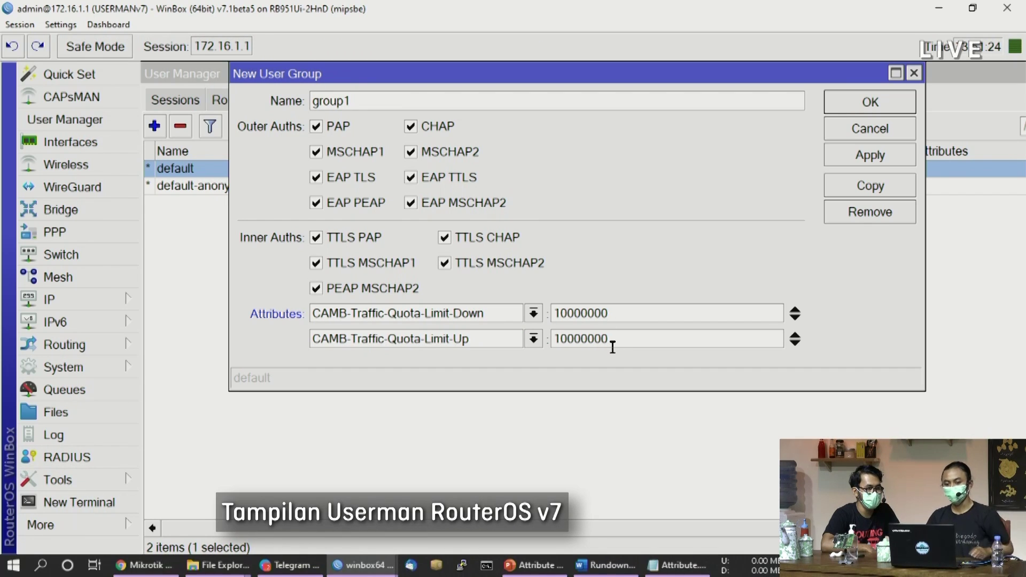
Name the group 'group-kuota' and apply its settings
double_click(385, 101)
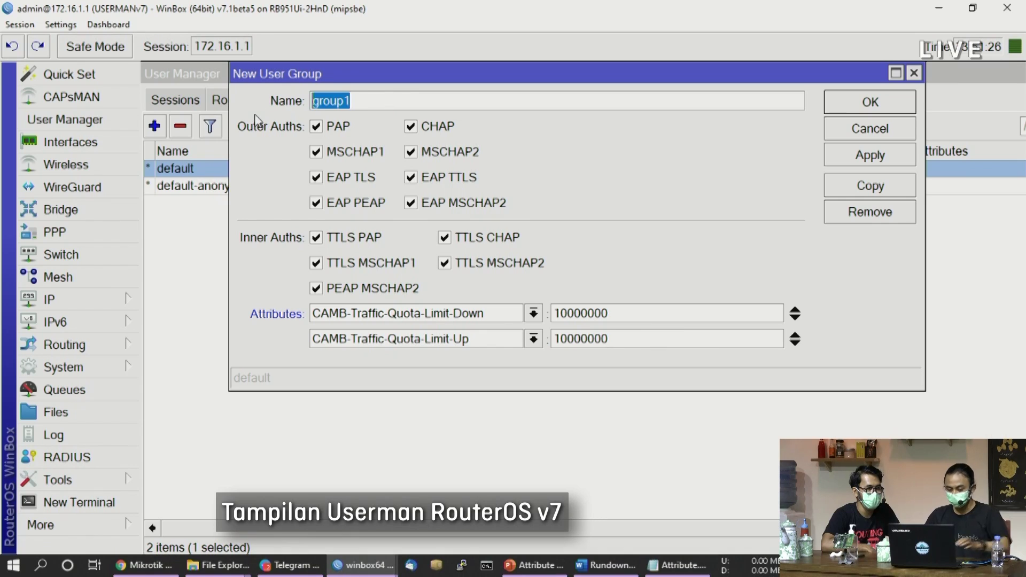
type("group-kuota")
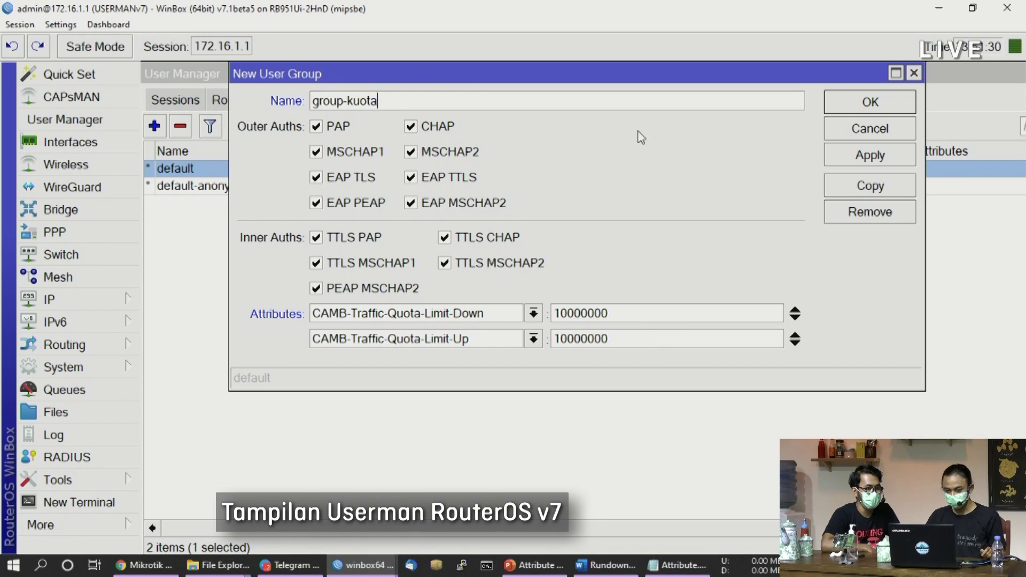
left_click(884, 157)
Close the group editor, then change an existing user's group to group-kuota and save it
left_click(885, 104)
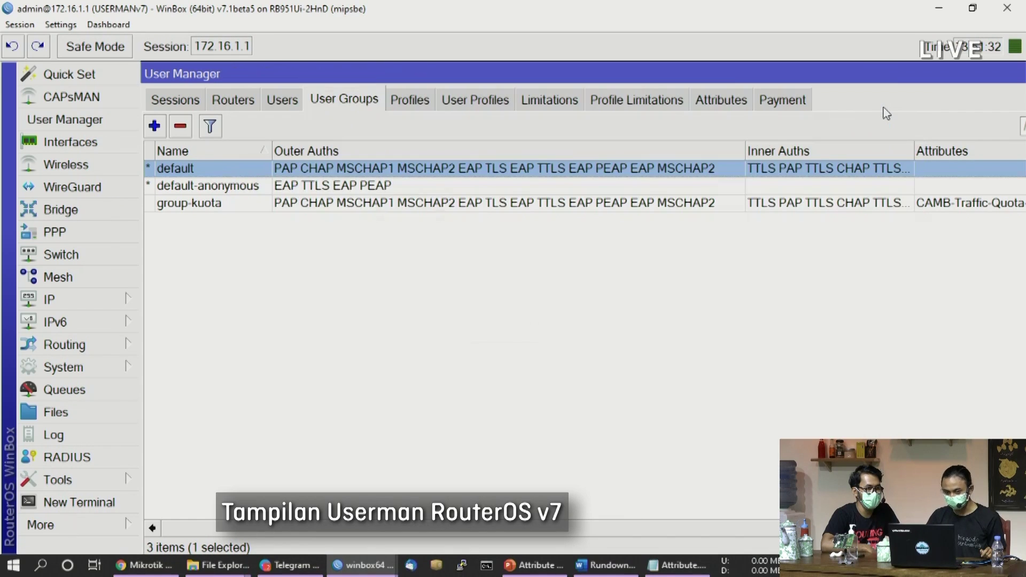
left_click(329, 277)
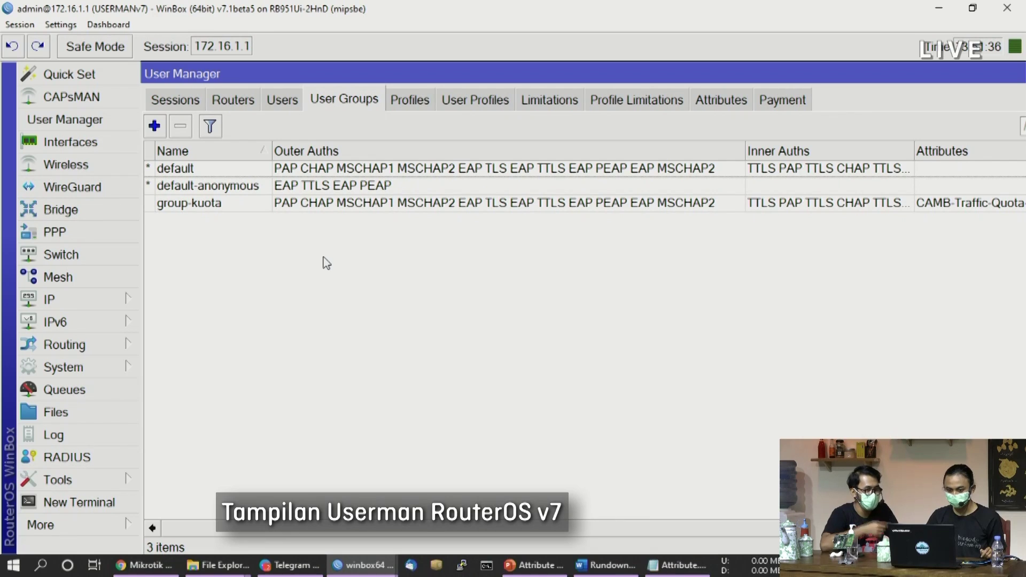
left_click(277, 100)
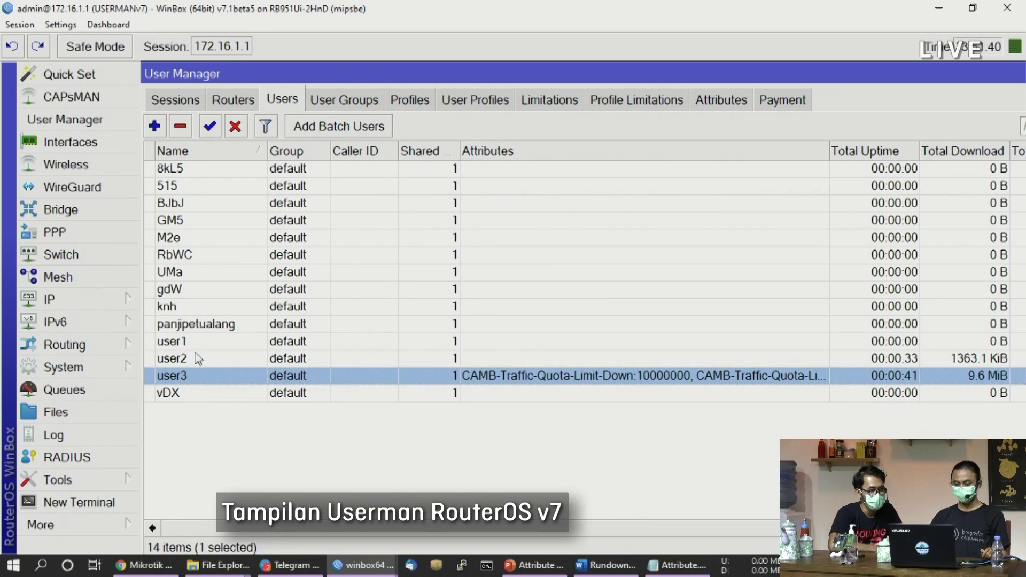
double_click(218, 326)
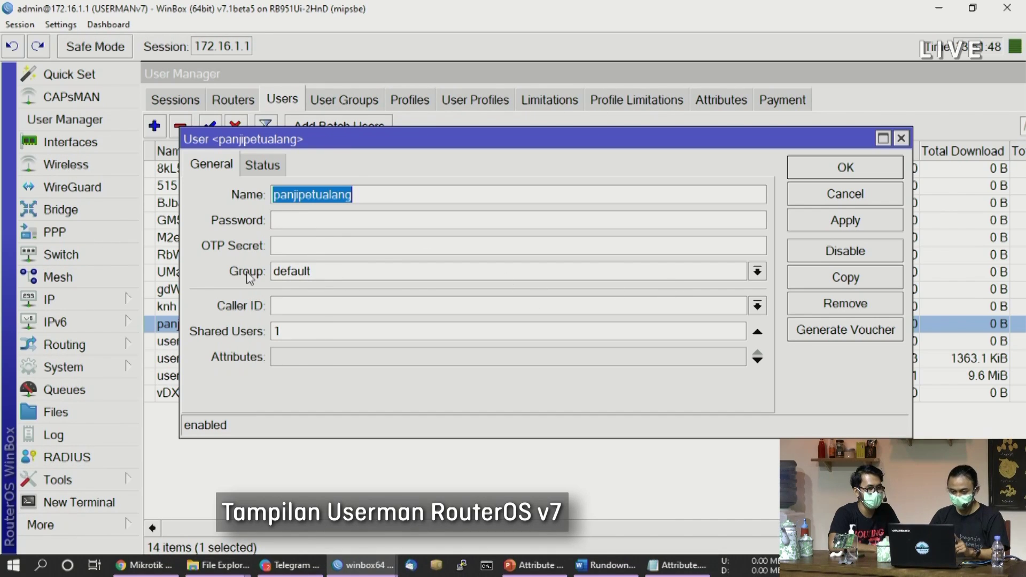
left_click(355, 272)
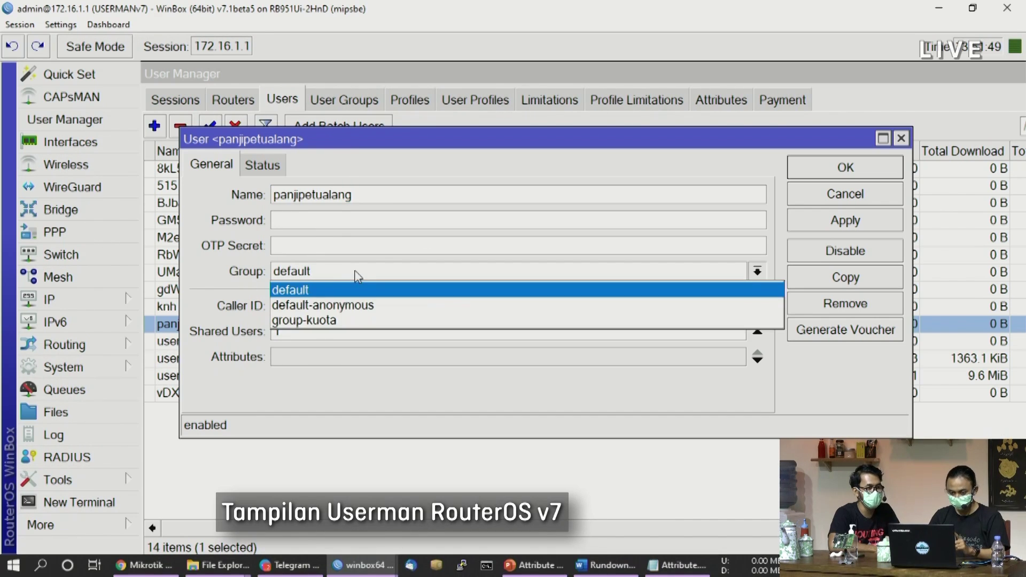
left_click(356, 321)
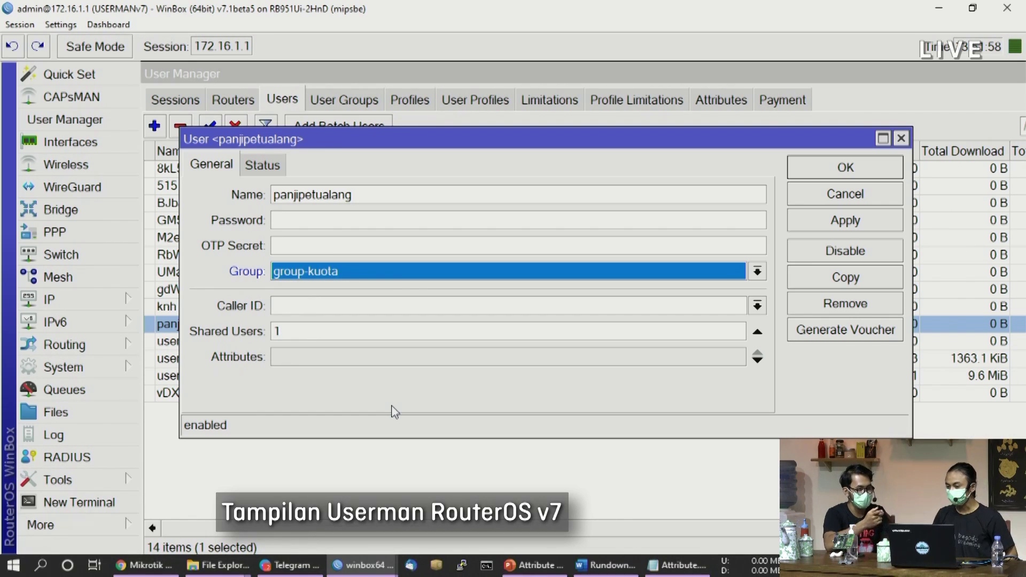
left_click(845, 221)
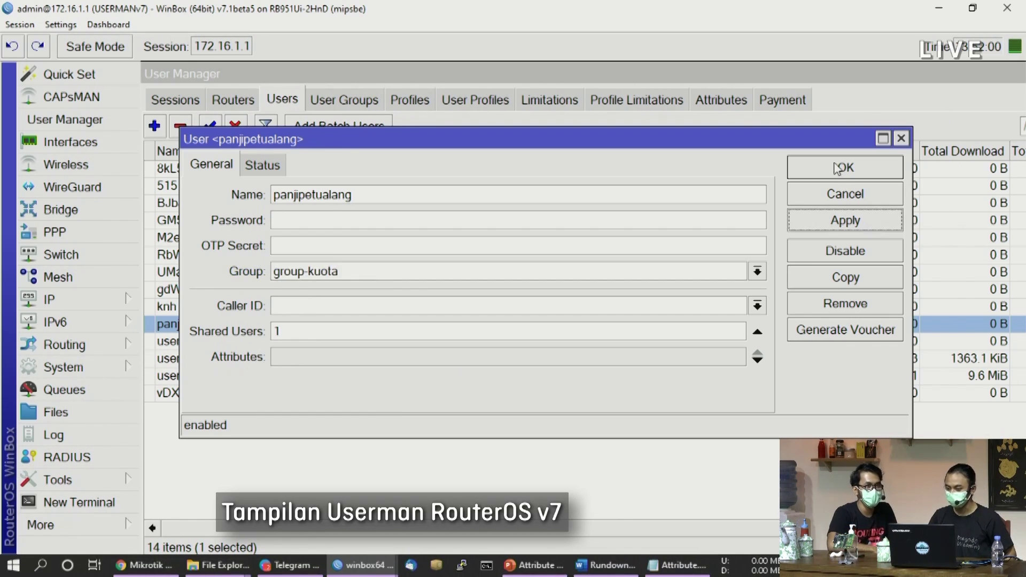
left_click(838, 169)
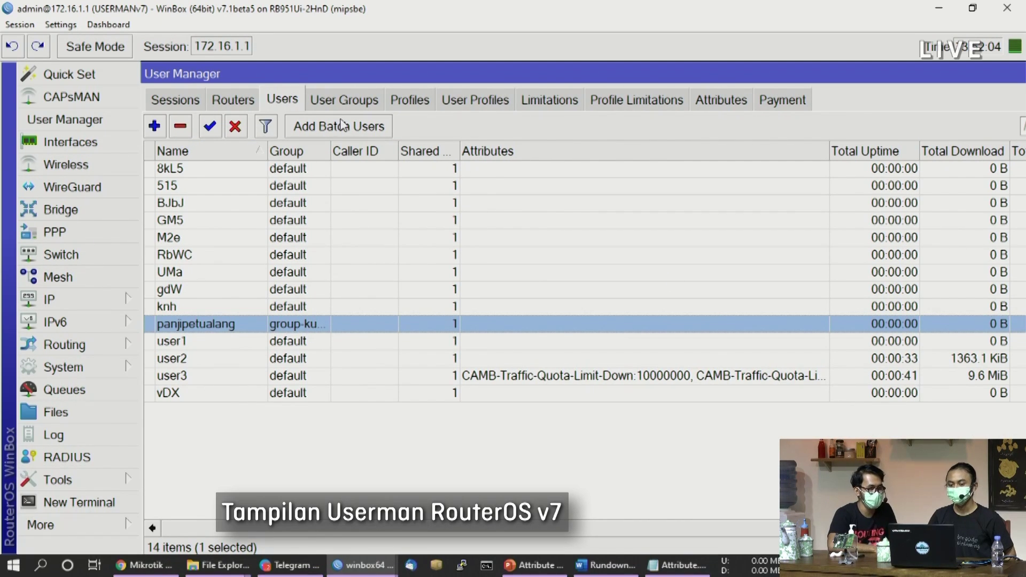
Batch-add three users with 6-character usernames in group-kuota, then select the first new user
left_click(355, 134)
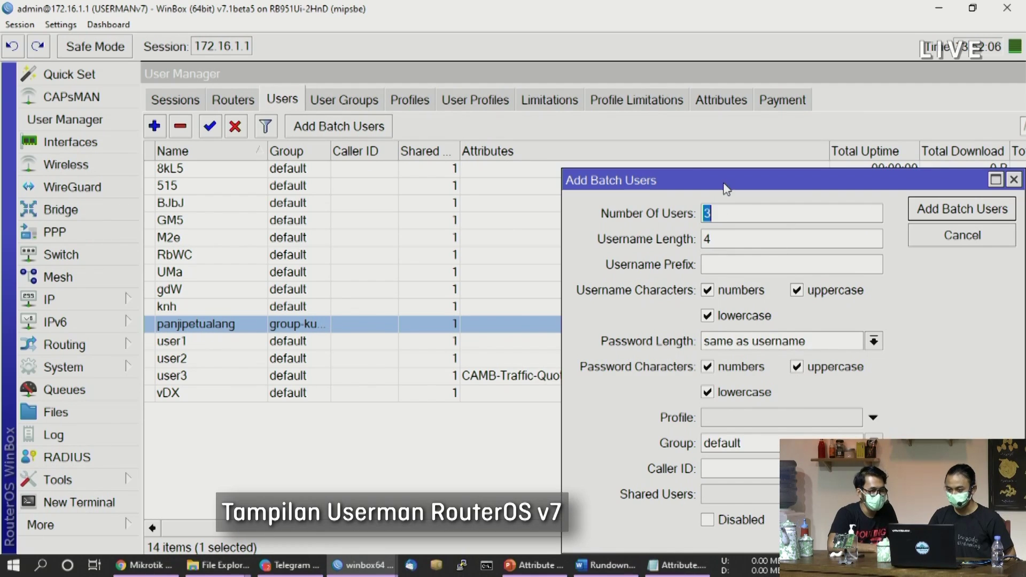
left_click_drag(725, 212, 540, 138)
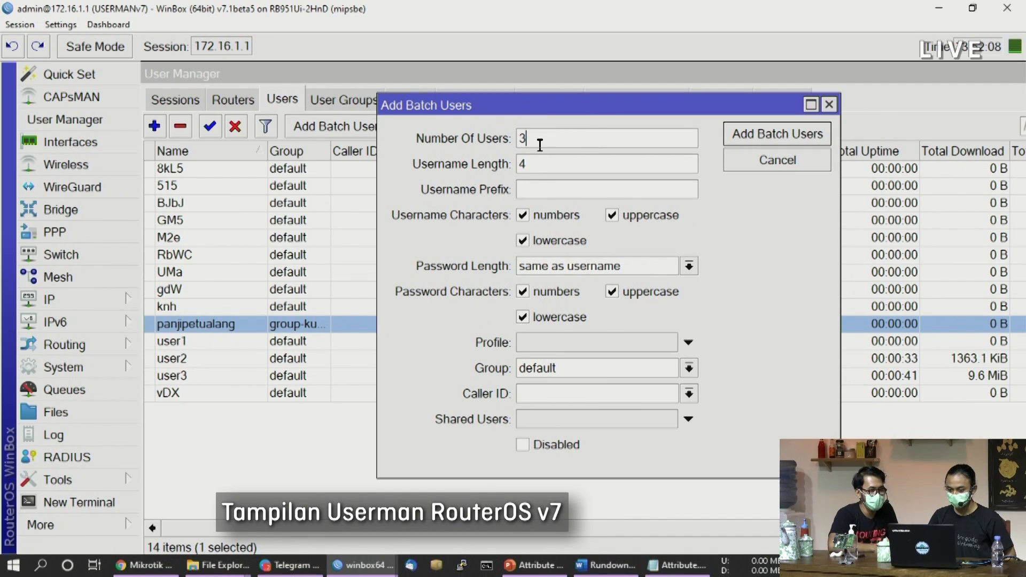
left_click(581, 377)
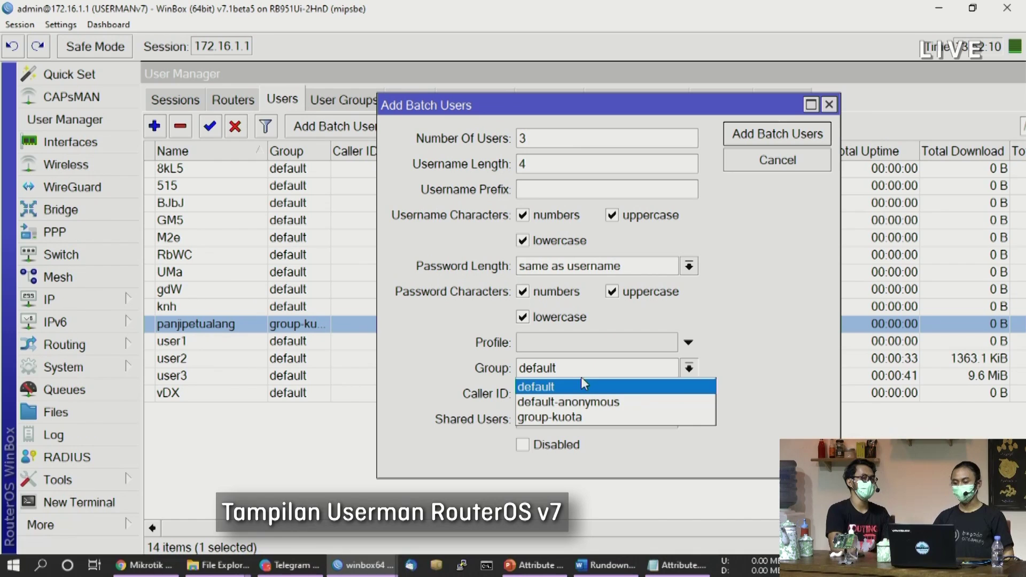
left_click(590, 416)
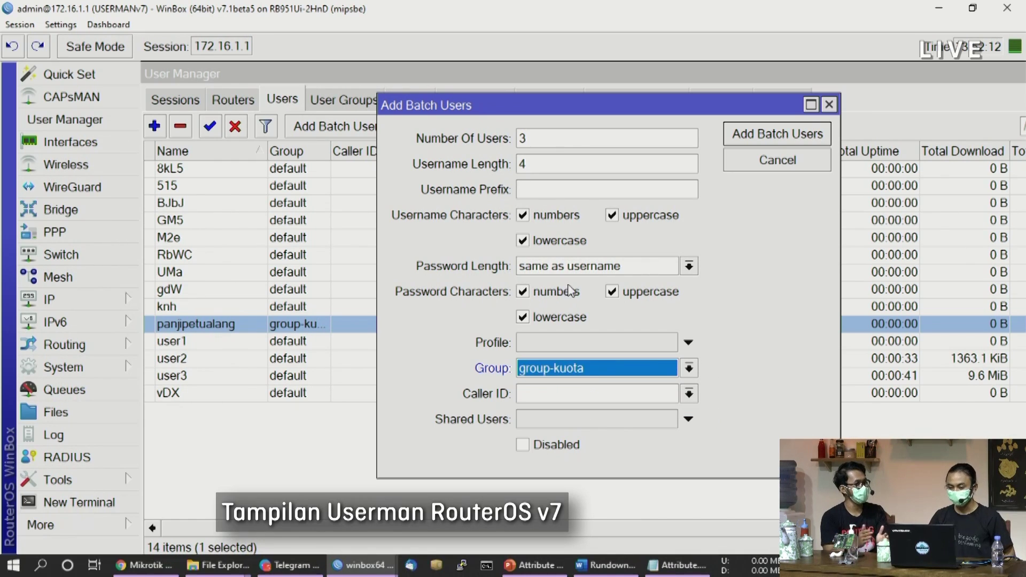
double_click(555, 159)
type("6")
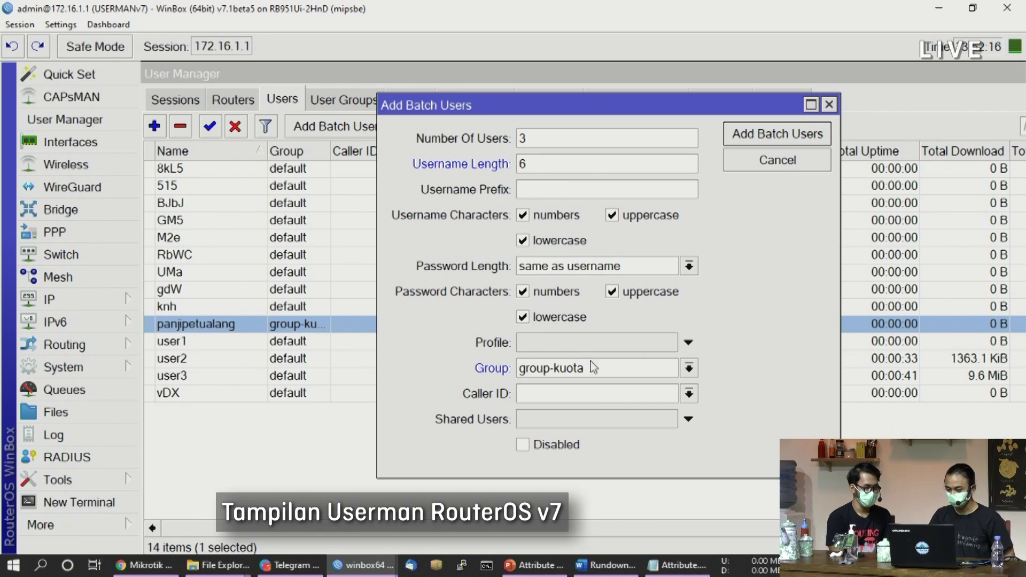
left_click(773, 136)
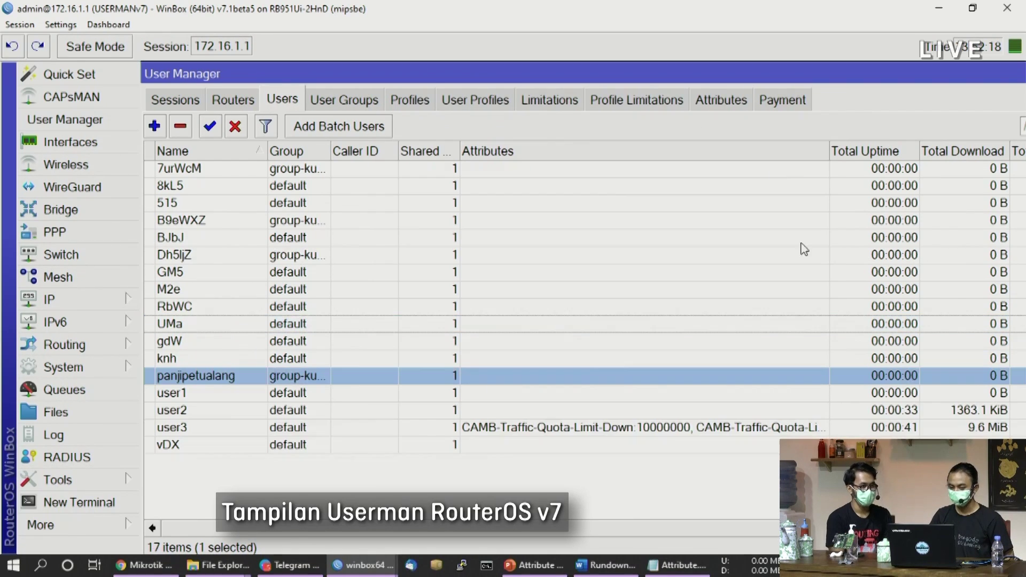
left_click(287, 170)
Select the other two new users, then open group-kuota from the User Groups list
left_click(300, 221, "ctrl")
left_click(308, 257, "ctrl")
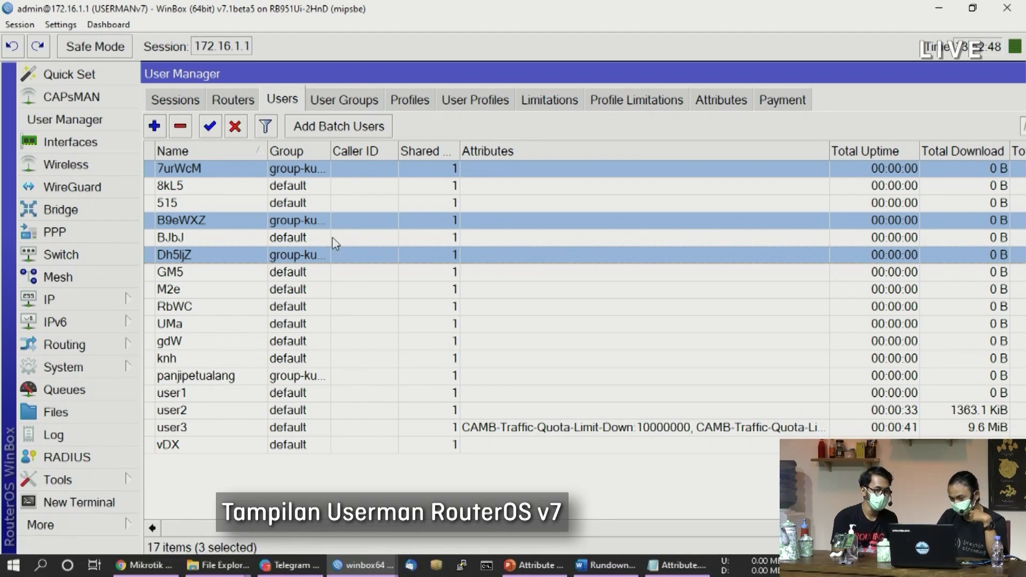
left_click(334, 109)
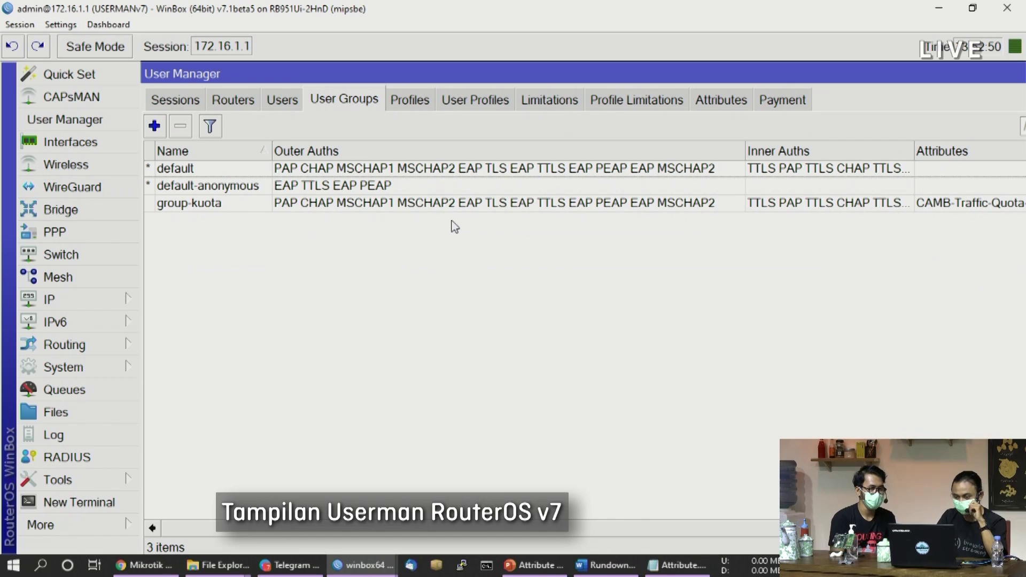
double_click(476, 209)
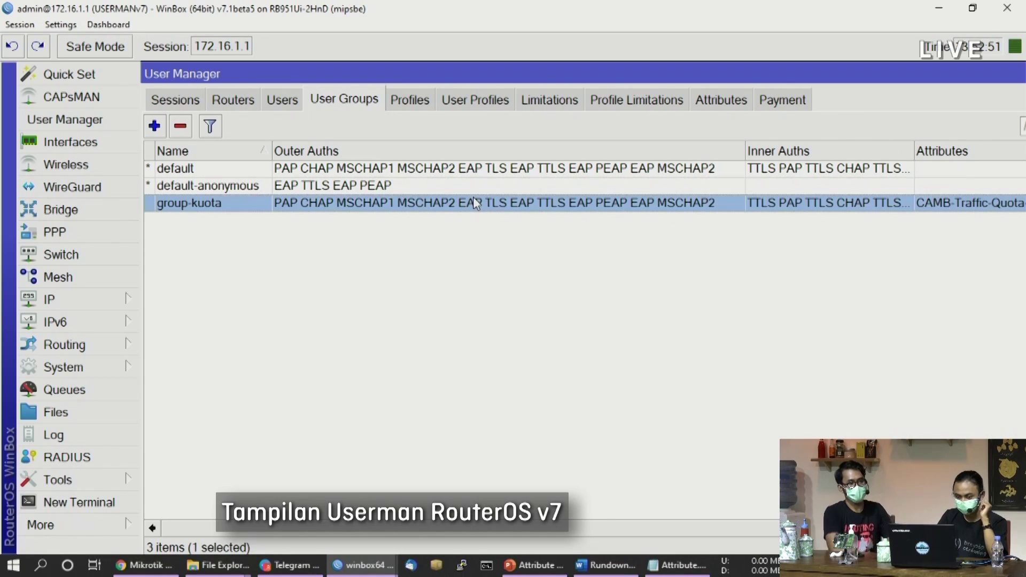
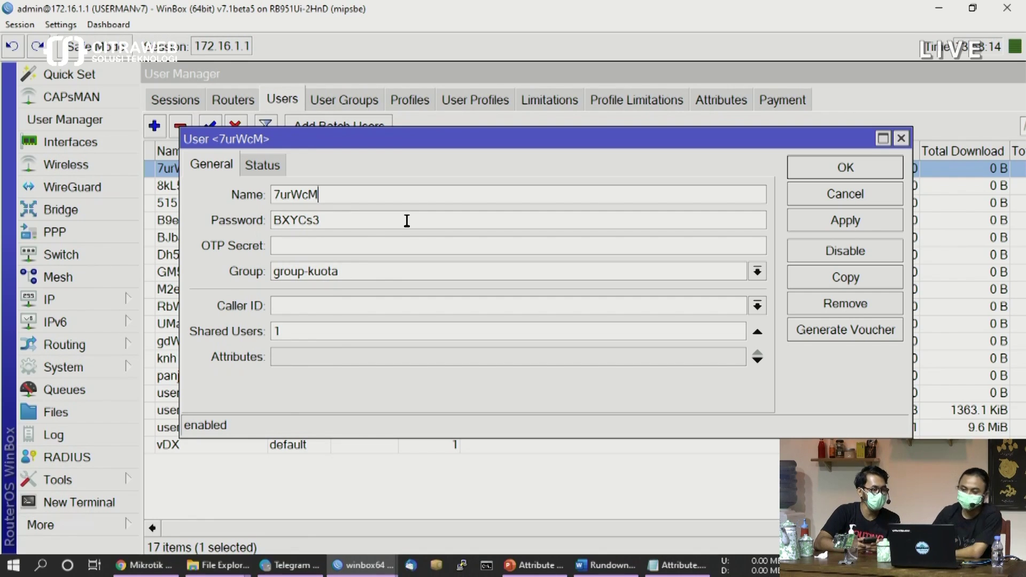
Give the group-kuota demo user a new password, save it, and reopen the user to verify
left_click(901, 138)
double_click(209, 377)
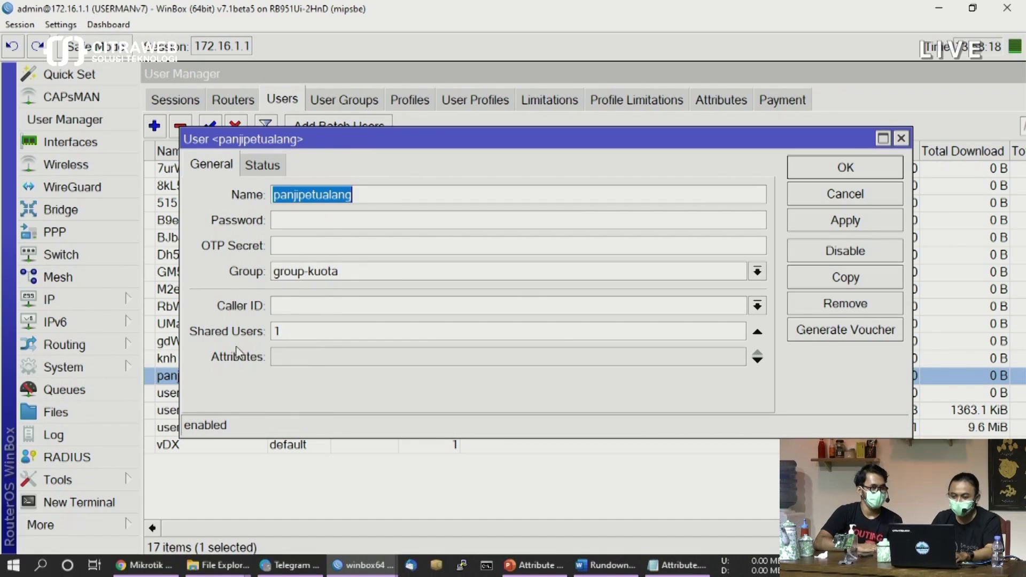
left_click(284, 223)
type("123")
left_click(901, 223)
left_click(860, 169)
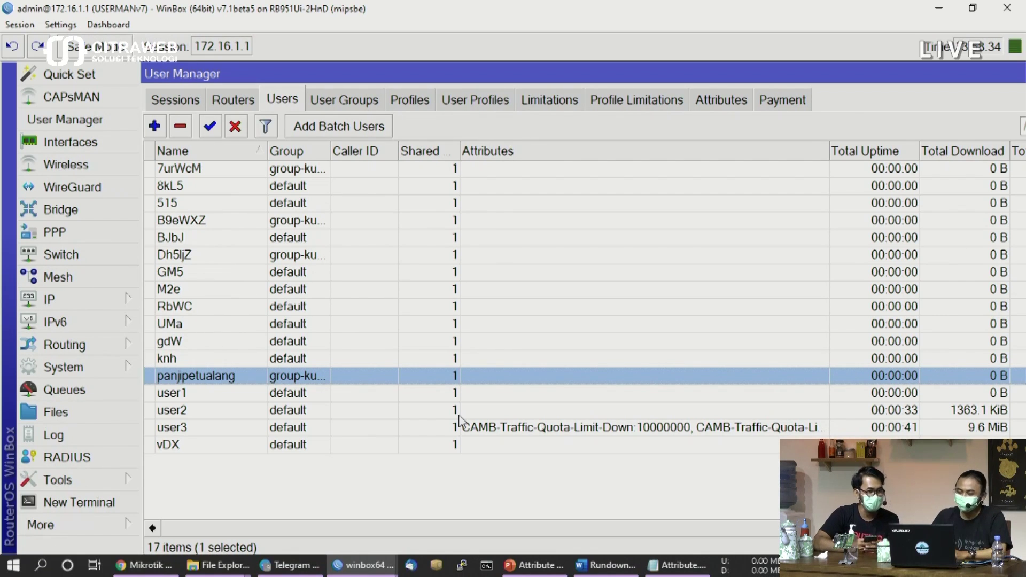
double_click(444, 380)
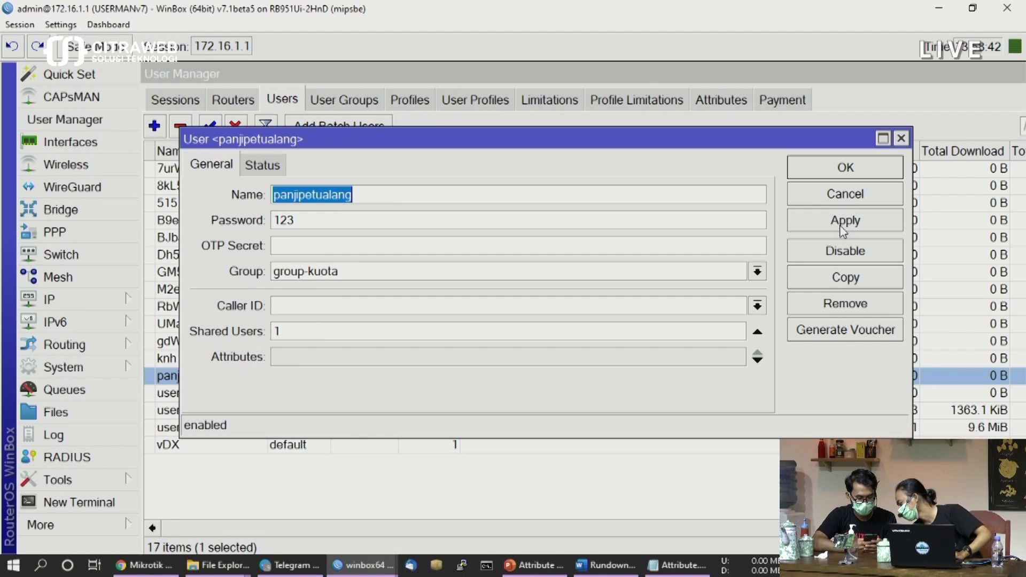
left_click(901, 139)
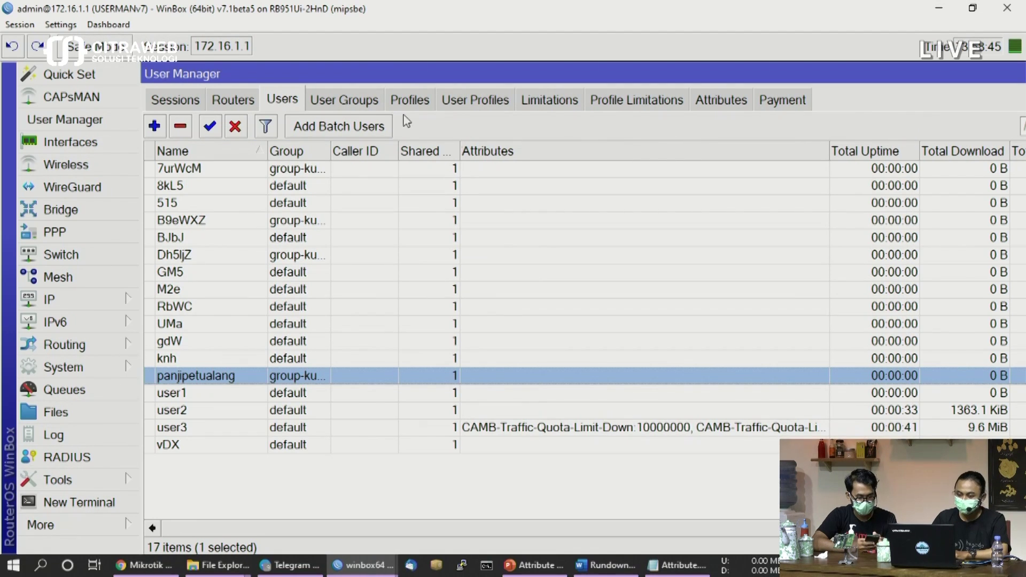
Change group-kuota's CAMB download and upload quota values from 10M to 10000000 and save
left_click(342, 102)
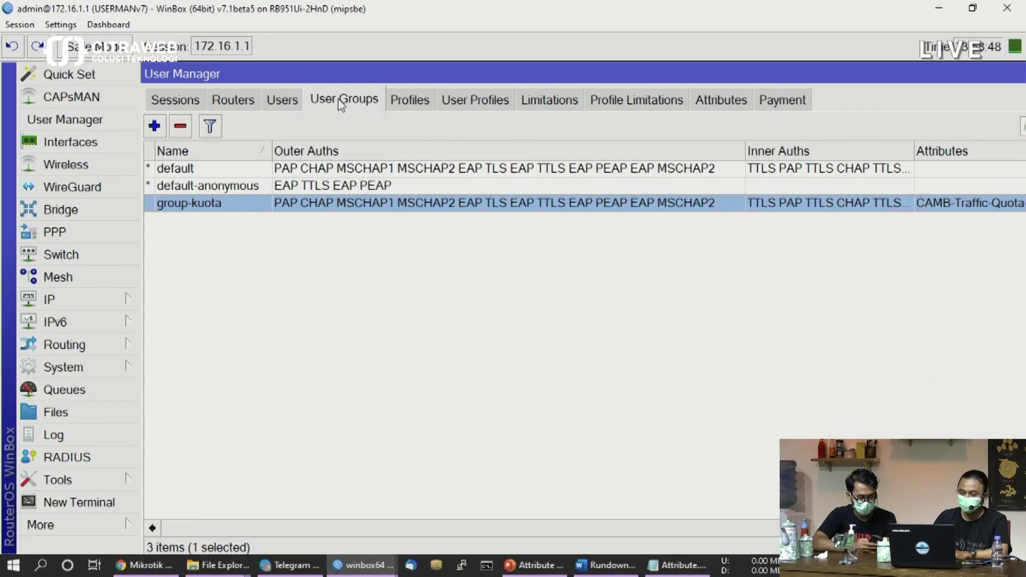
double_click(401, 202)
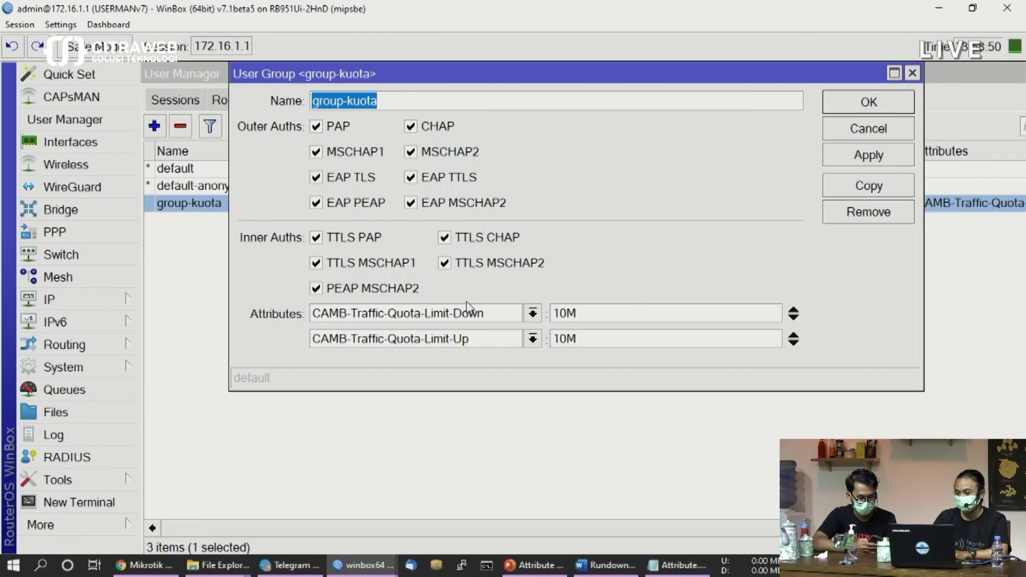
left_click(631, 312)
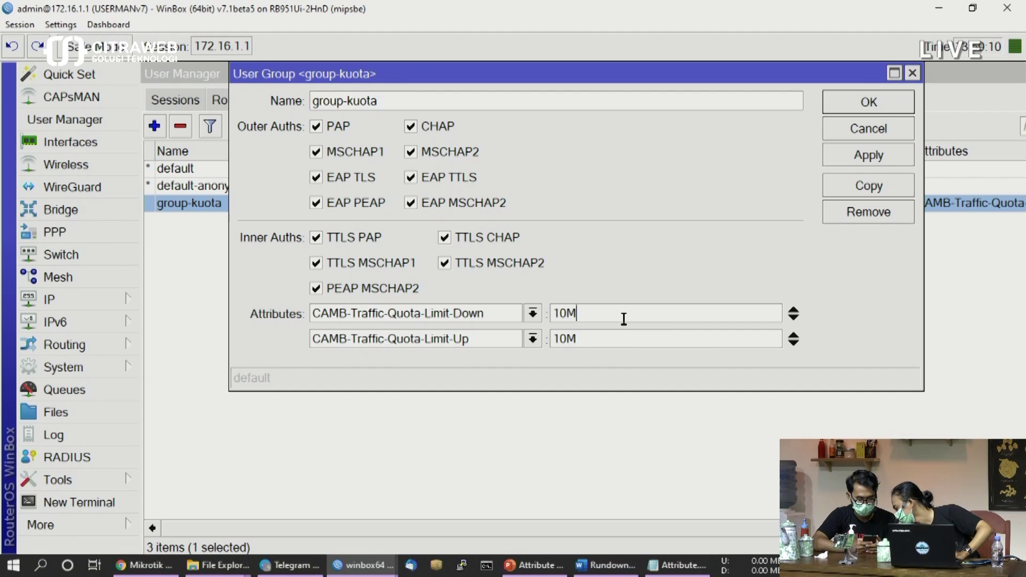
key("BackSpace")
type("000000")
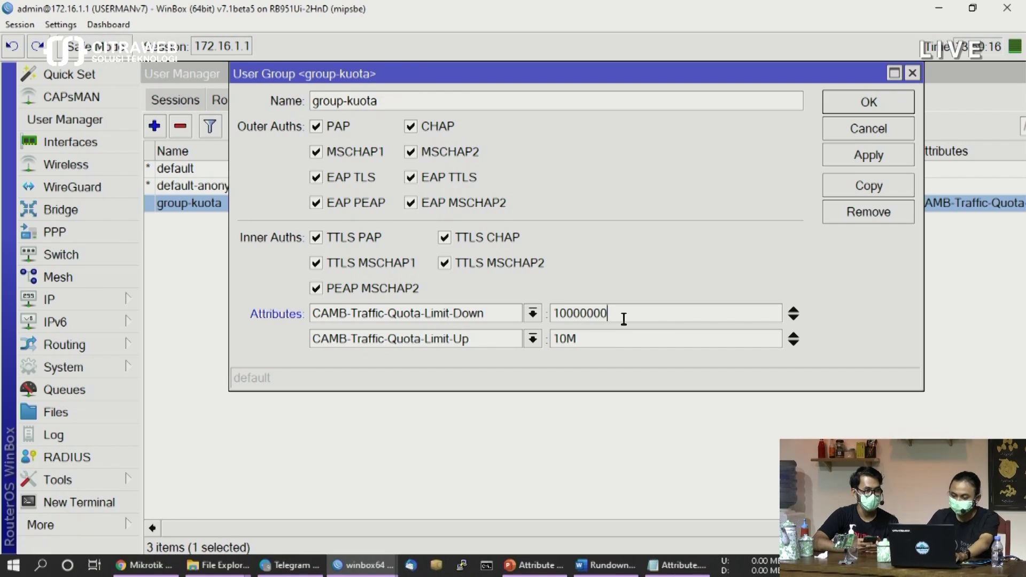
left_click(620, 338)
key("BackSpace")
type("000000")
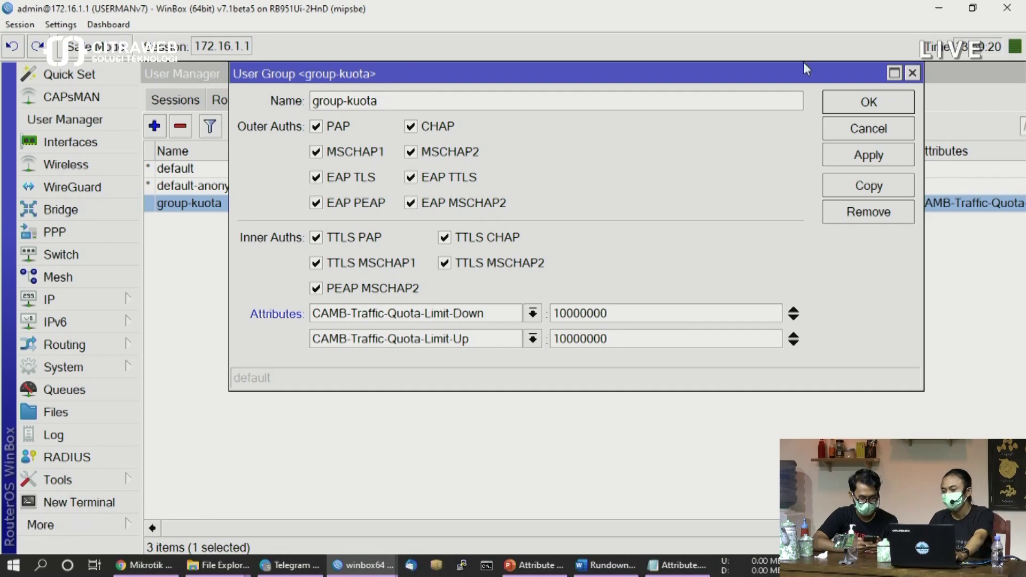
left_click(852, 162)
left_click(853, 107)
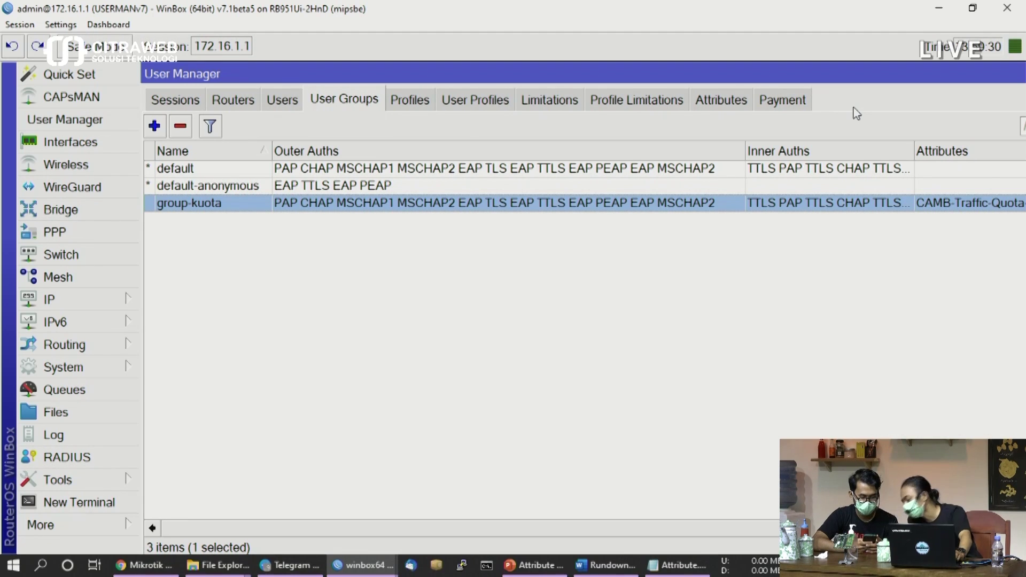
left_click(282, 102)
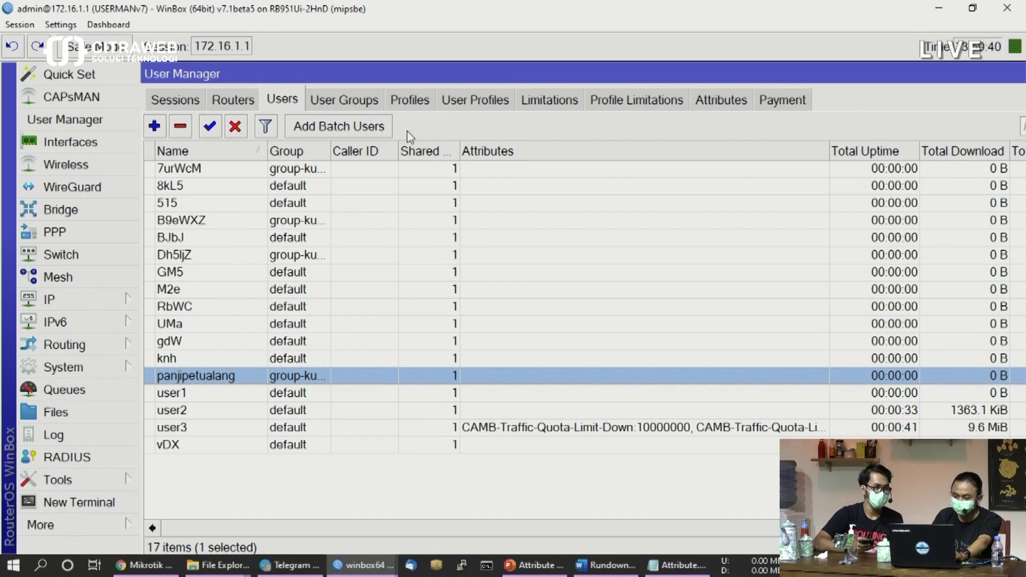
Create user4 as a copy of user3, with download and upload quotas set to 10M
left_click(332, 101)
left_click(274, 104)
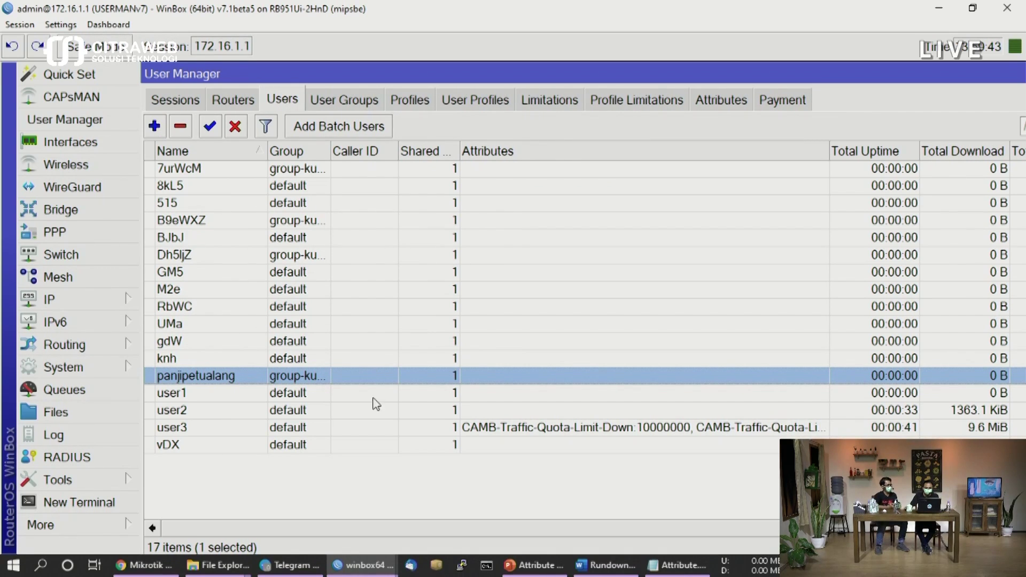
left_click(190, 430)
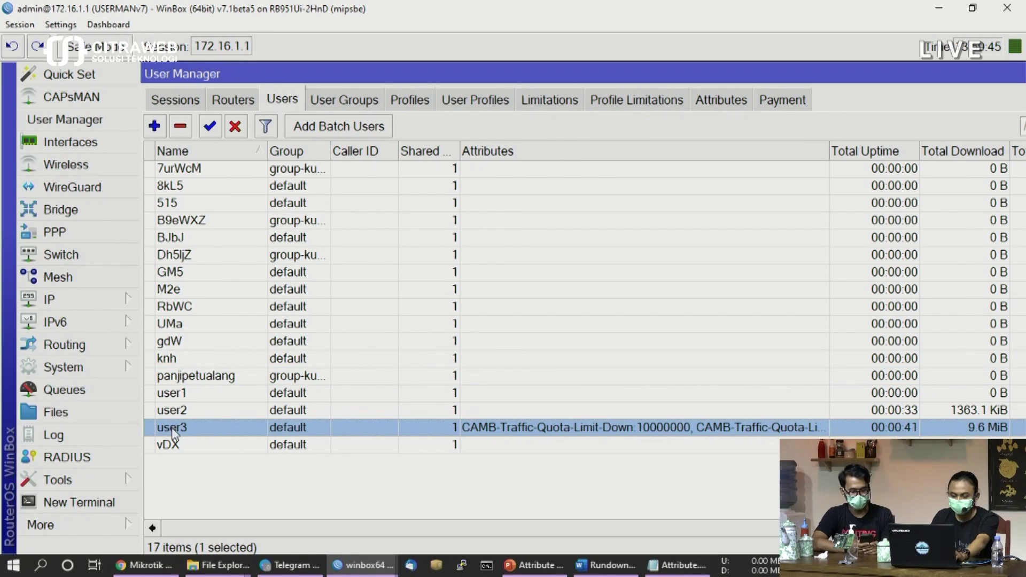
double_click(176, 427)
left_click(845, 277)
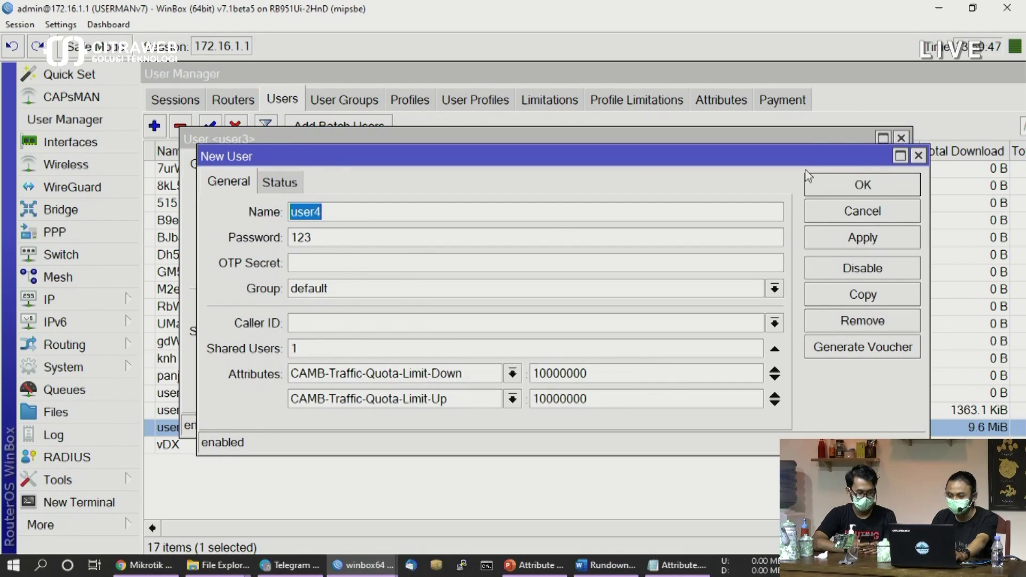
left_click(346, 214)
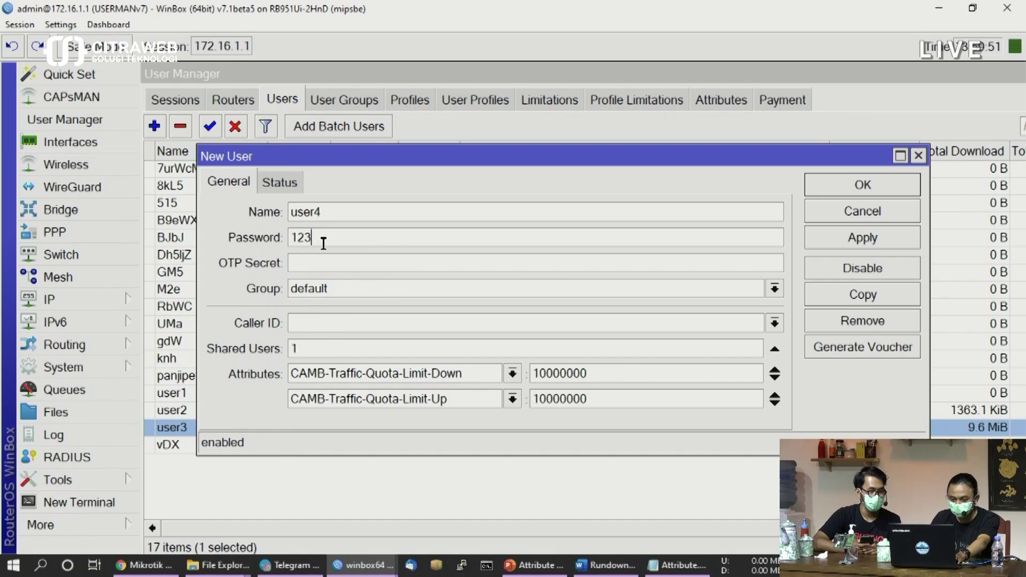
left_click_drag(616, 374, 552, 373)
type("M")
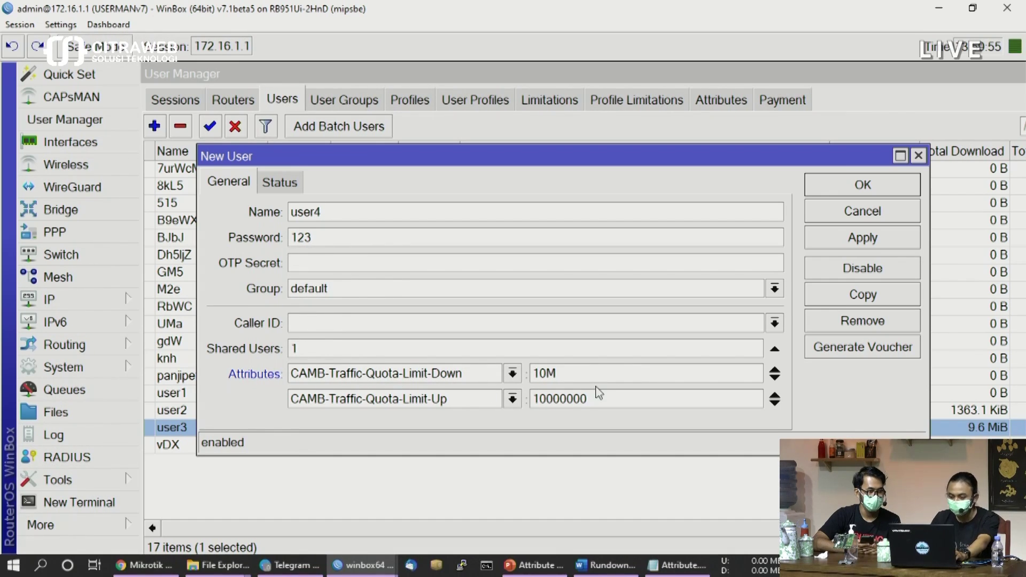
left_click_drag(600, 398, 547, 398)
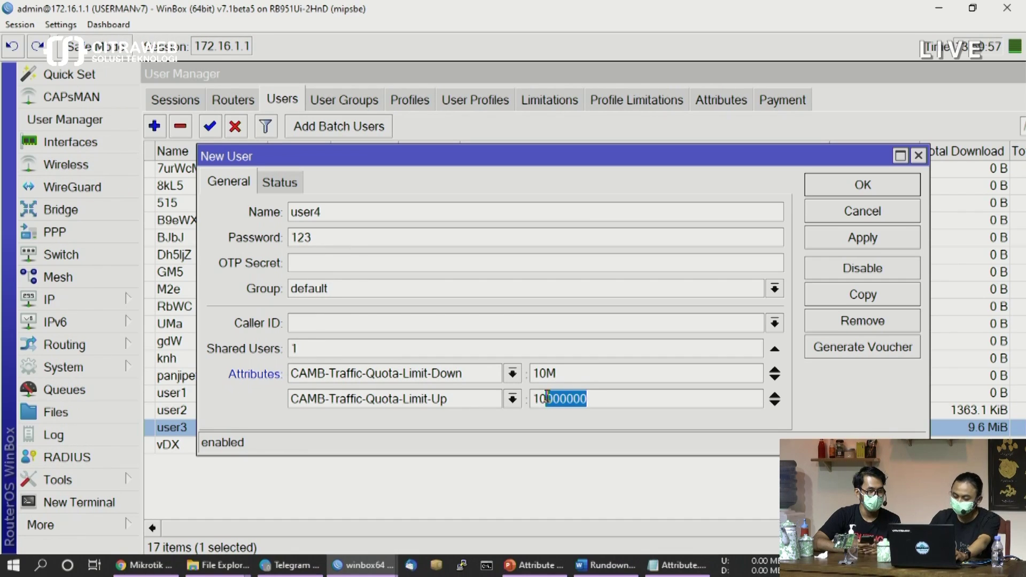
type("M")
left_click(848, 243)
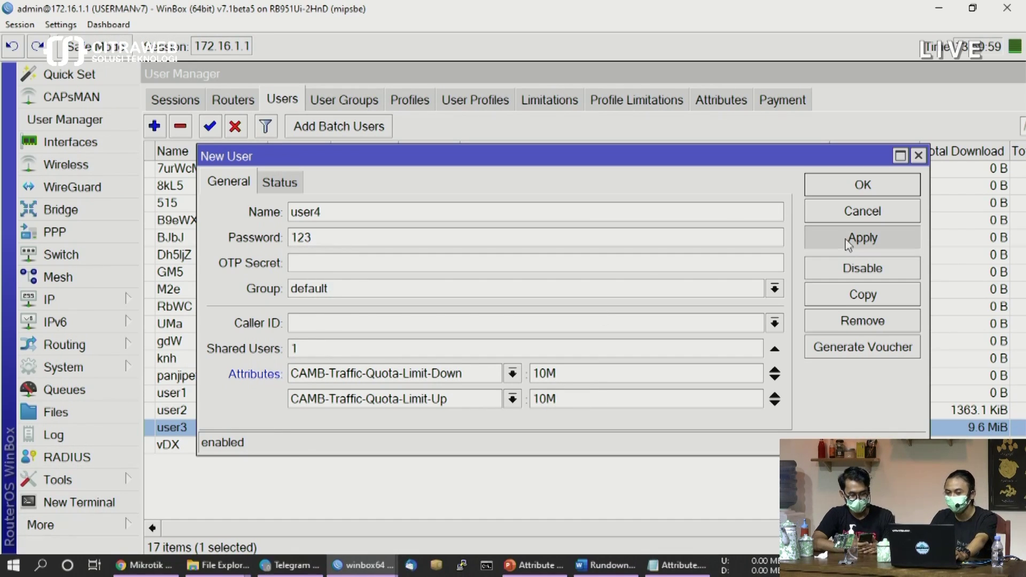
left_click(856, 185)
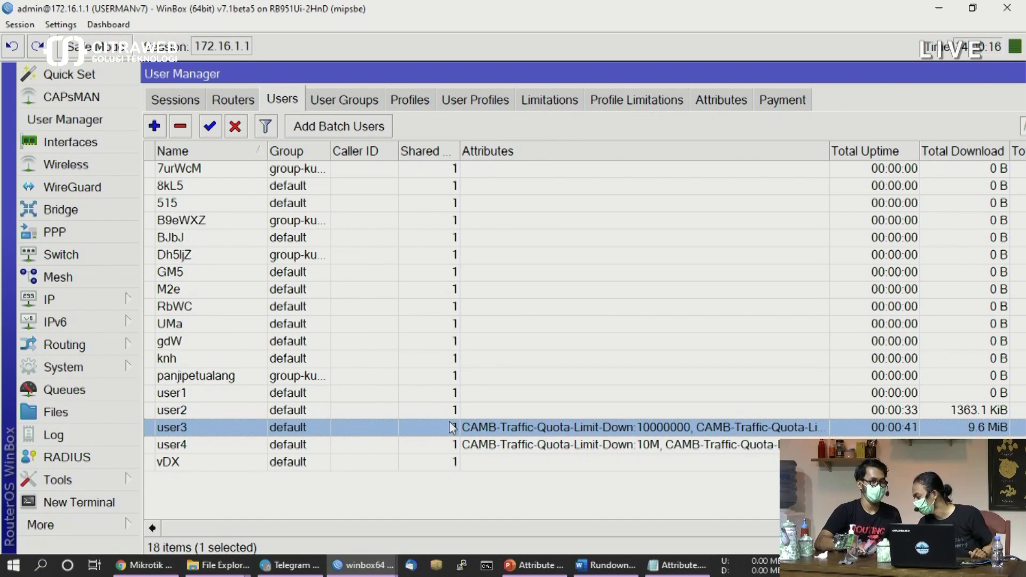
Change user4's CAMB download and upload quotas from 10M to 10000000 and save
double_click(533, 445)
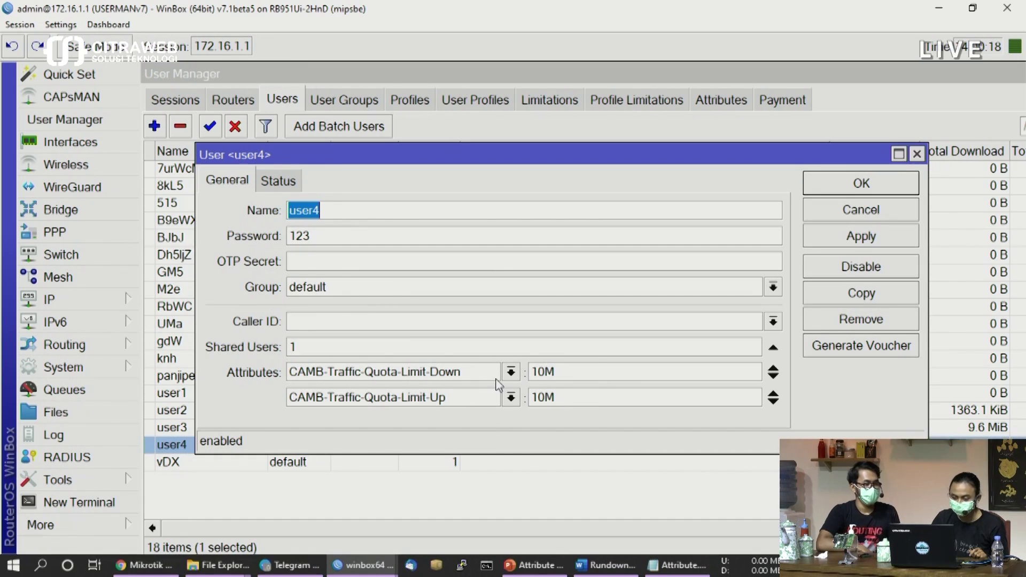
left_click(595, 371)
key("BackSpace")
type("000000")
key("Tab")
key("Tab")
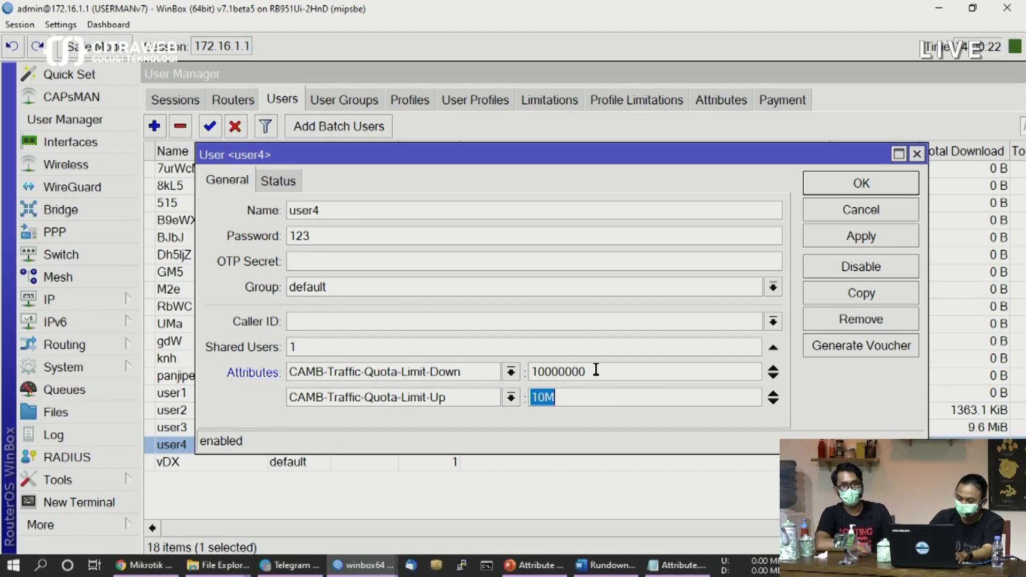
key("End")
key("BackSpace")
type("000000")
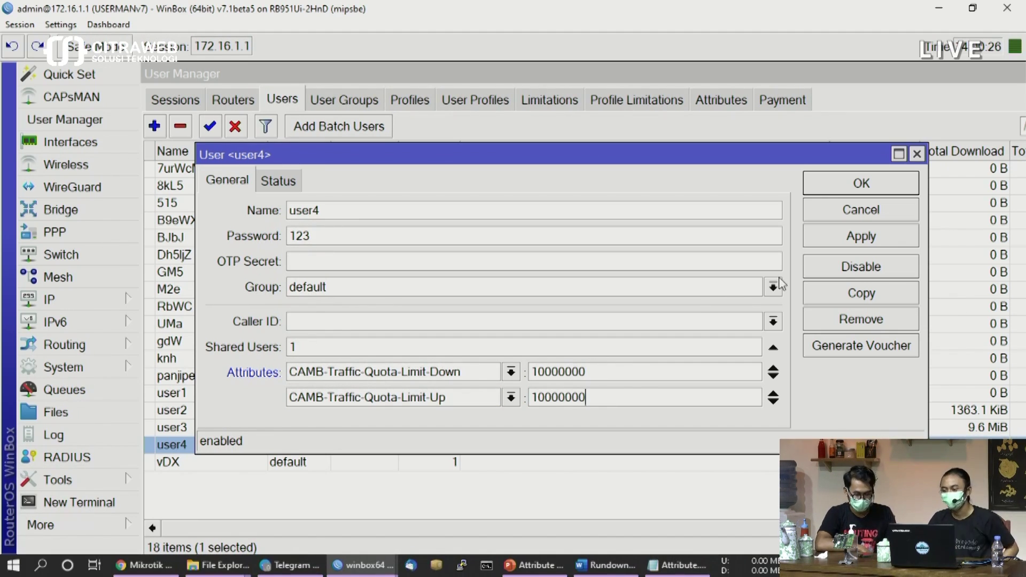
left_click(855, 246)
left_click(861, 187)
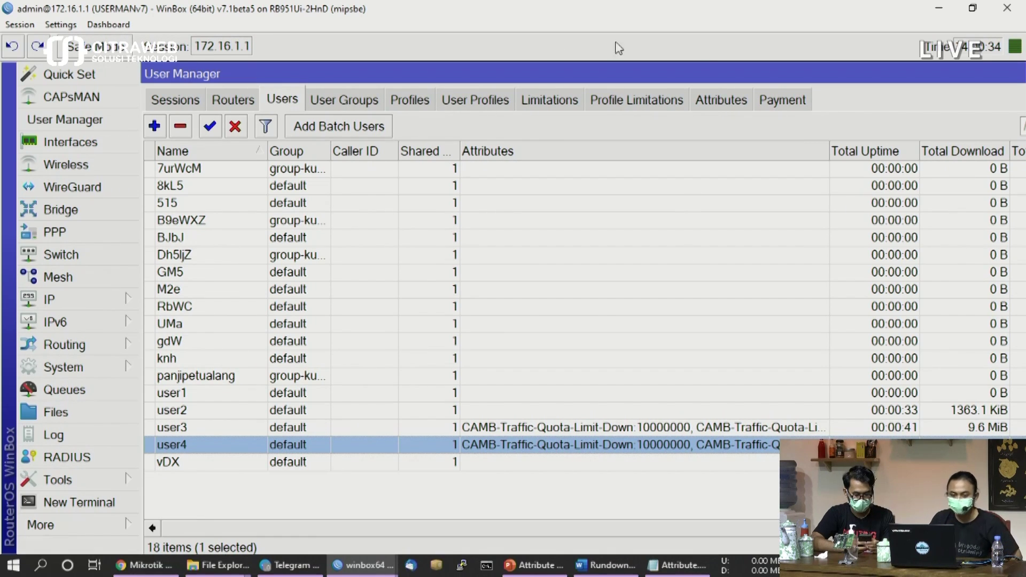
left_click(249, 101)
double_click(270, 170)
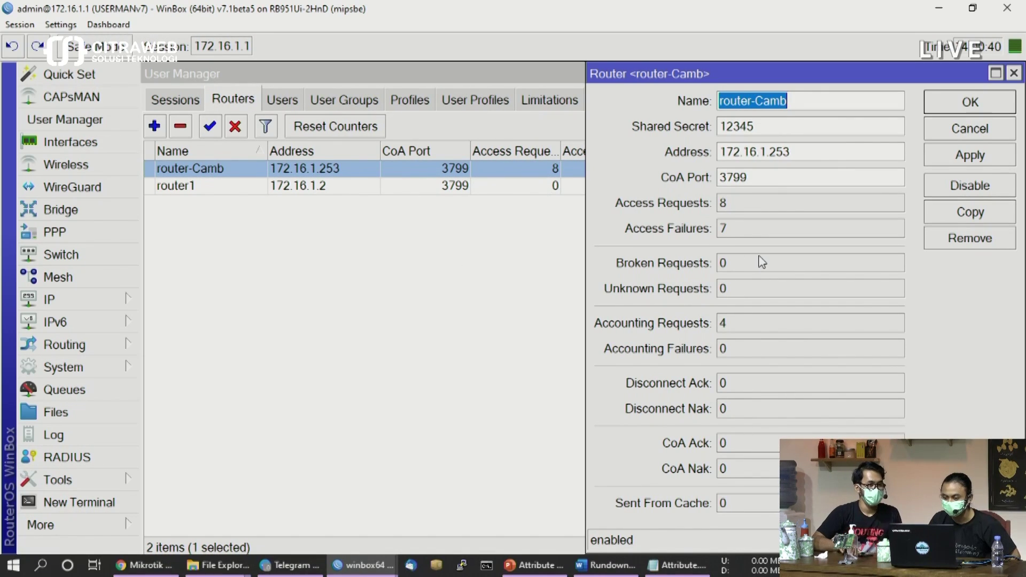
left_click(989, 106)
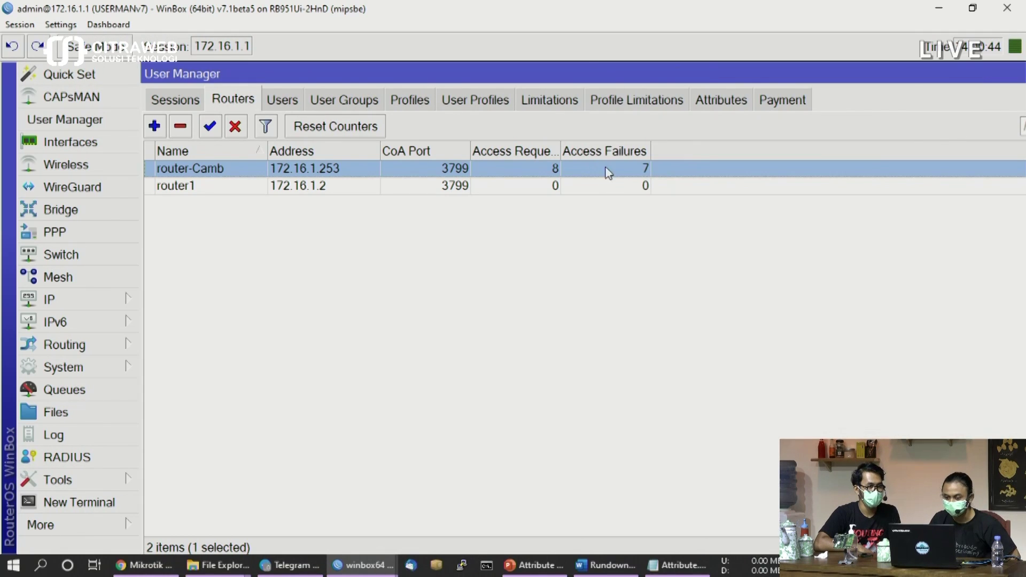
left_click(558, 102)
left_click(630, 102)
left_click(546, 102)
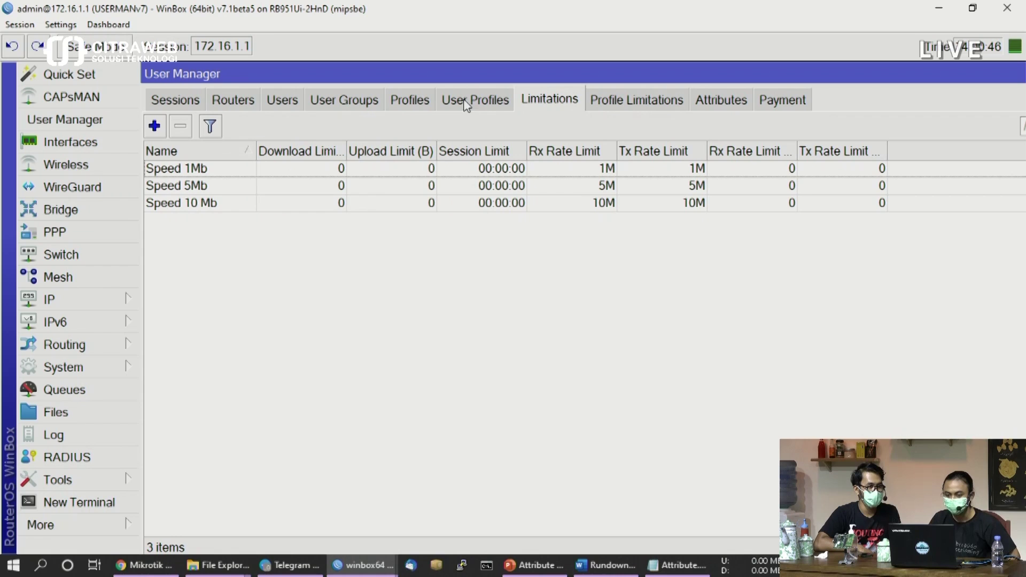
left_click(284, 101)
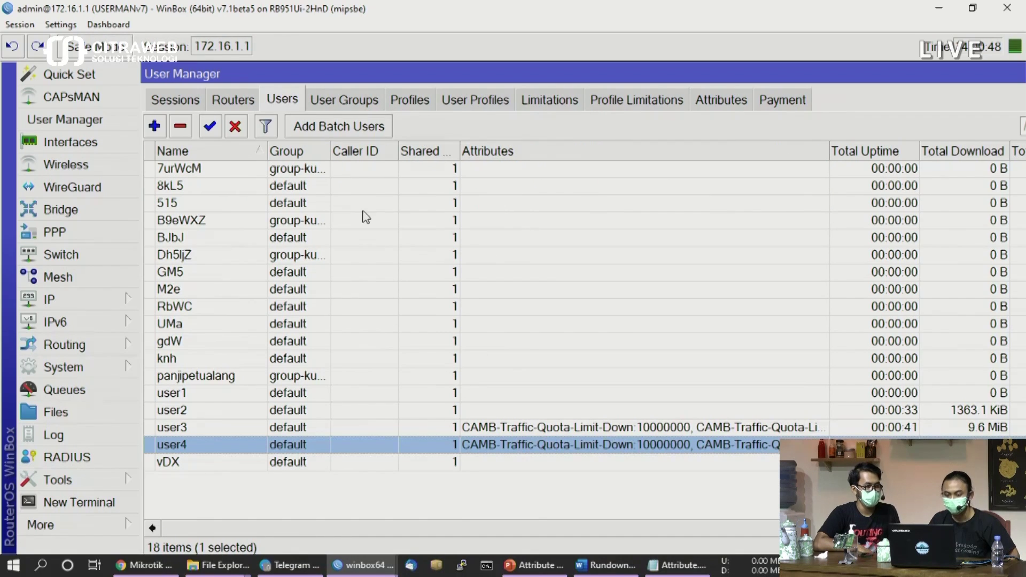
left_click(494, 507)
left_click(599, 449)
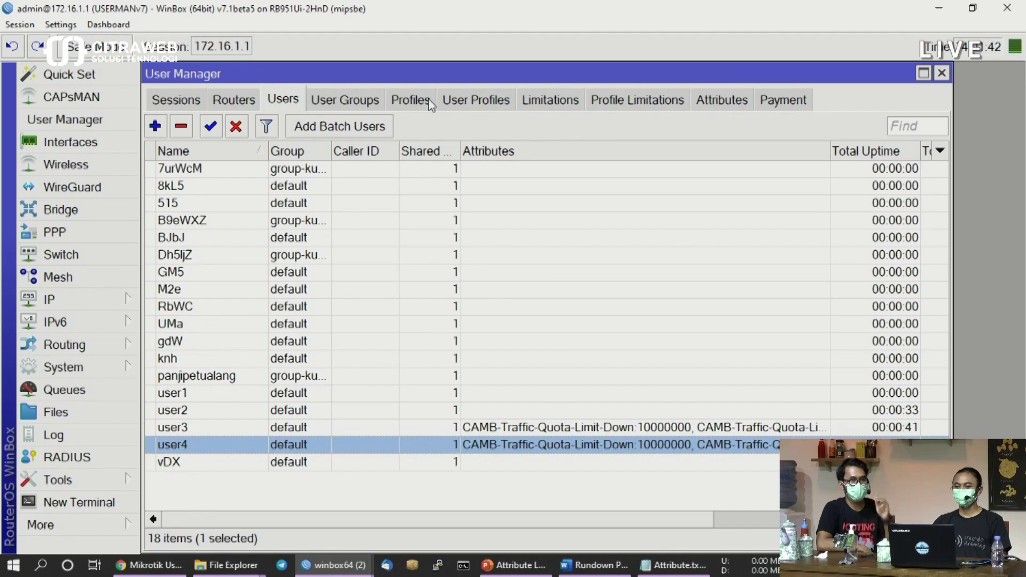
left_click(423, 101)
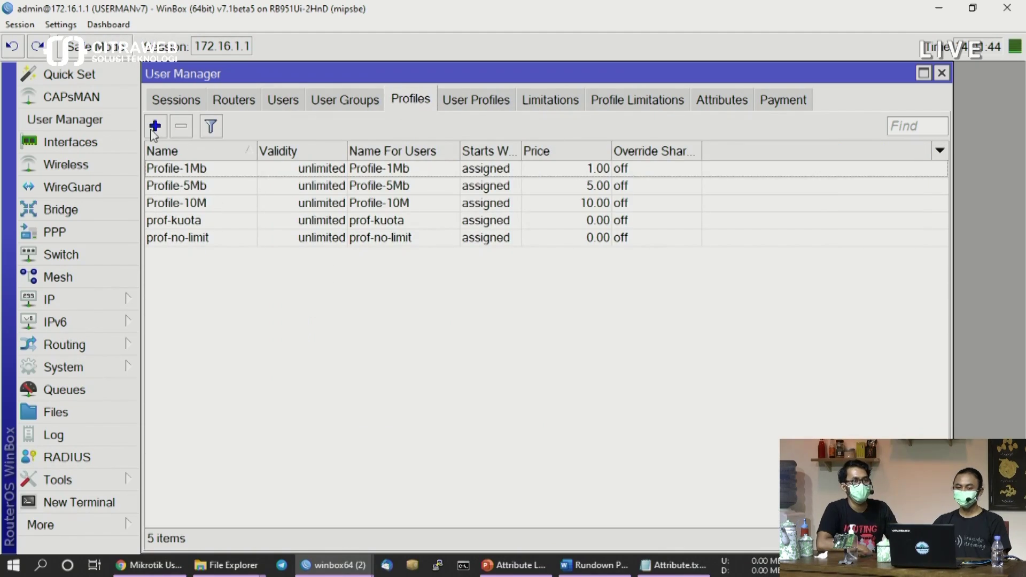
left_click(155, 126)
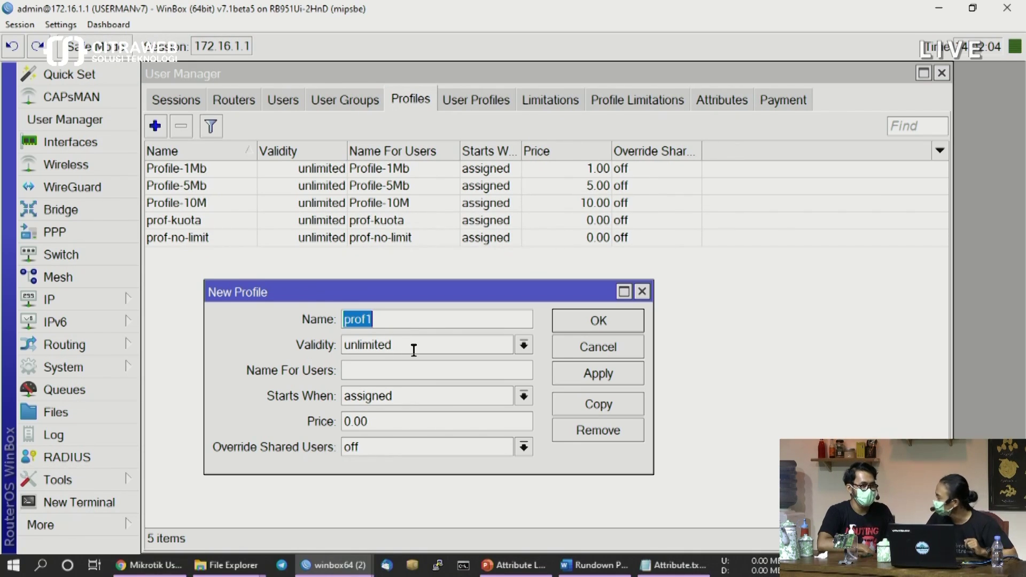
left_click(642, 293)
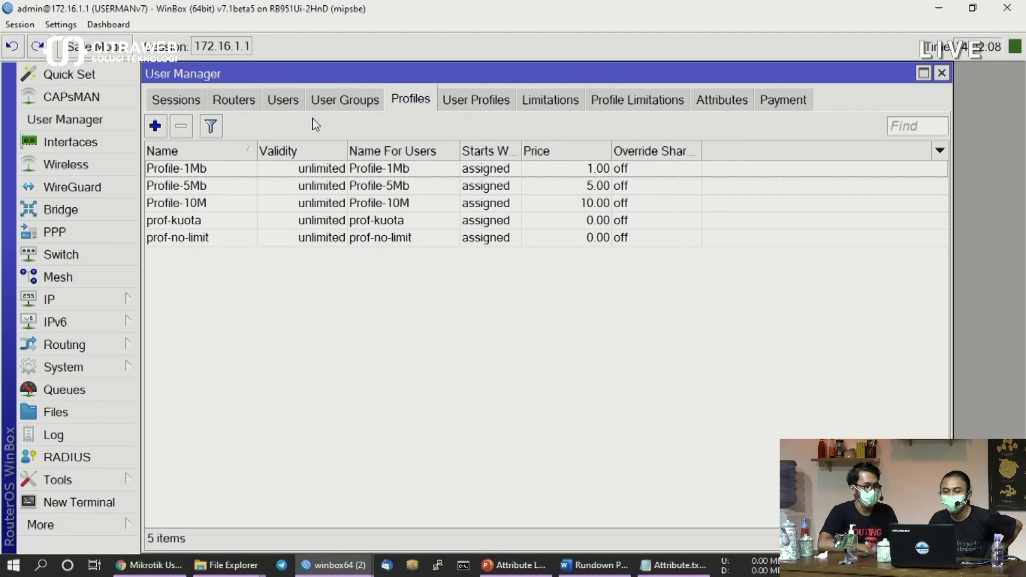
left_click(286, 105)
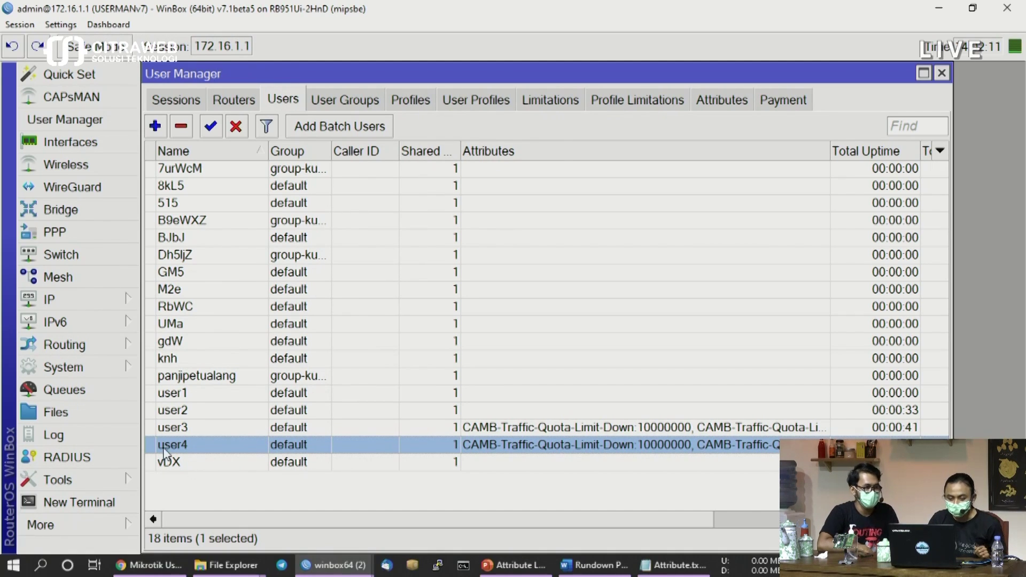
Add a Mikrotik-Group attribute to user2 and enter the value profile-hotspot
double_click(197, 410)
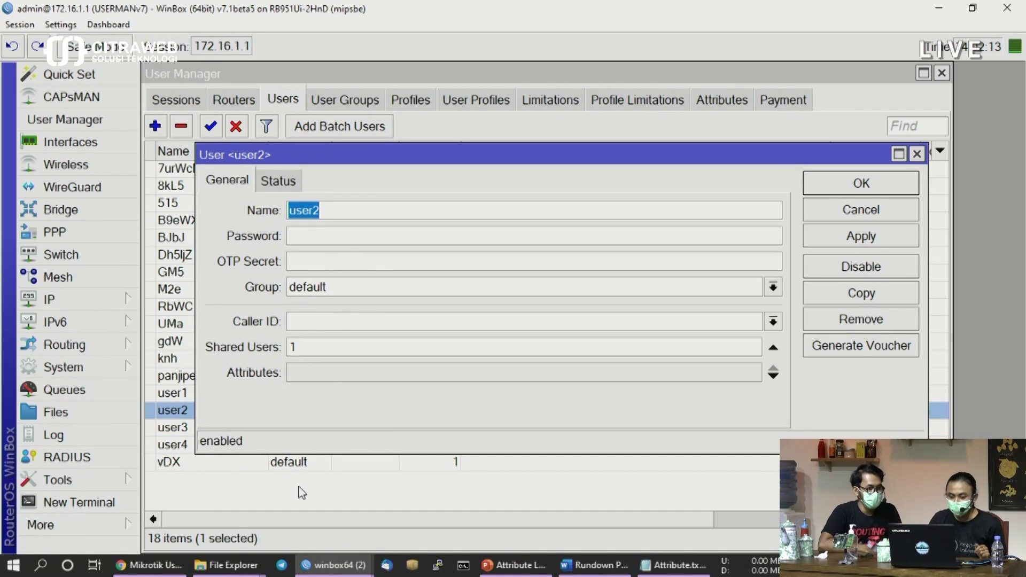
left_click(357, 379)
left_click(446, 381)
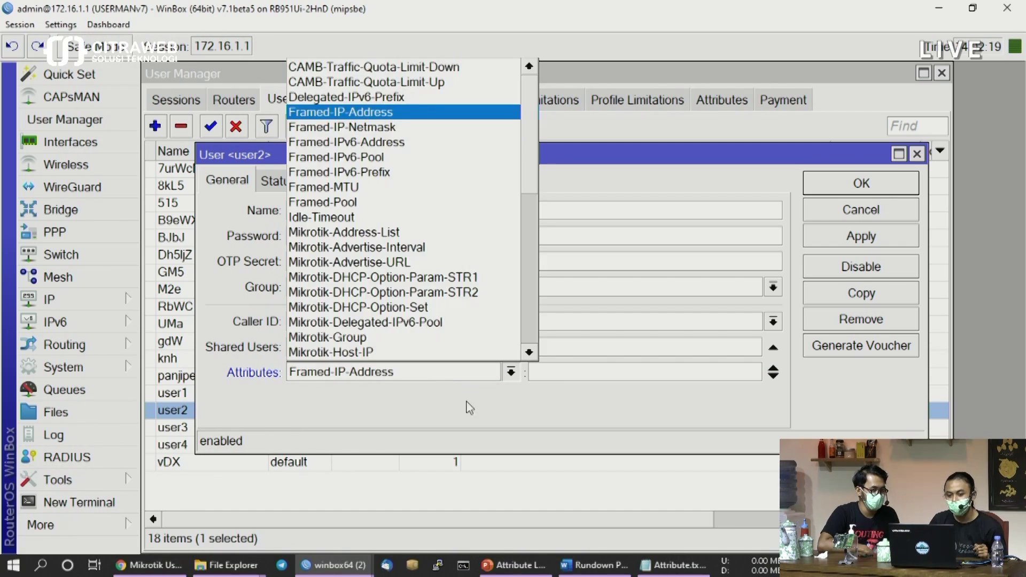
scroll(431, 356, "down", 1)
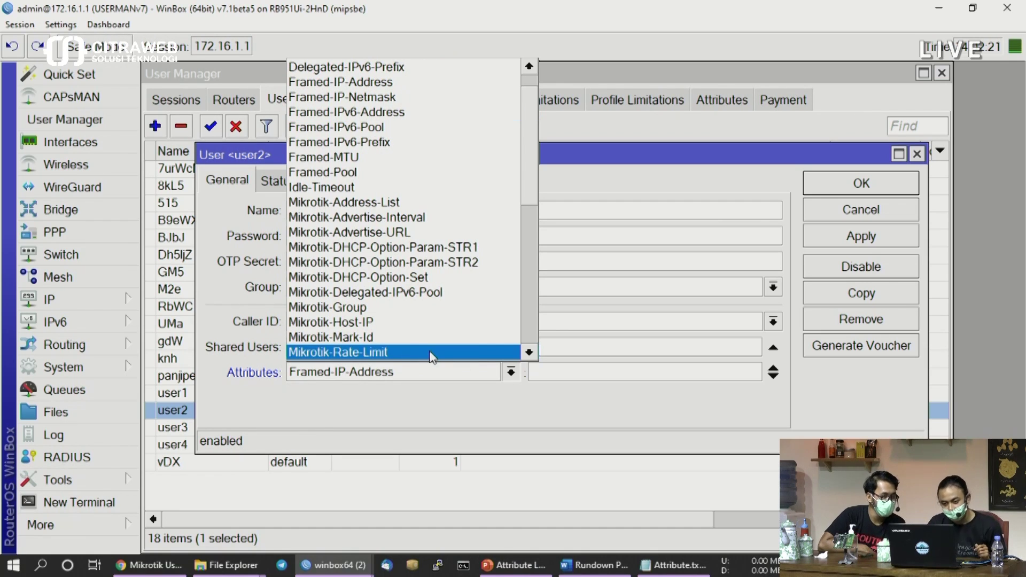
left_click(351, 312)
left_click(374, 373)
left_click(372, 406)
left_click(566, 370)
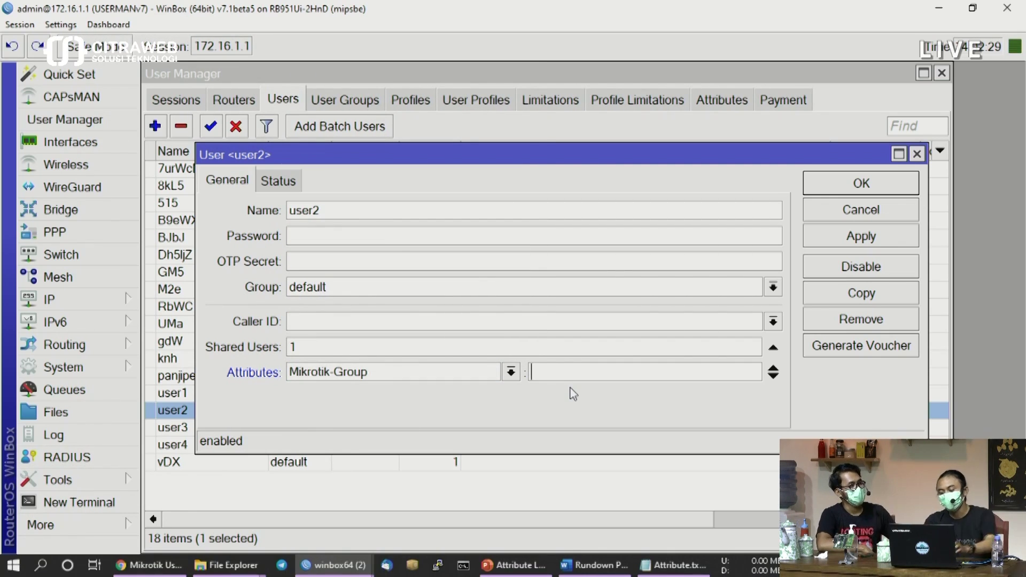
type("p")
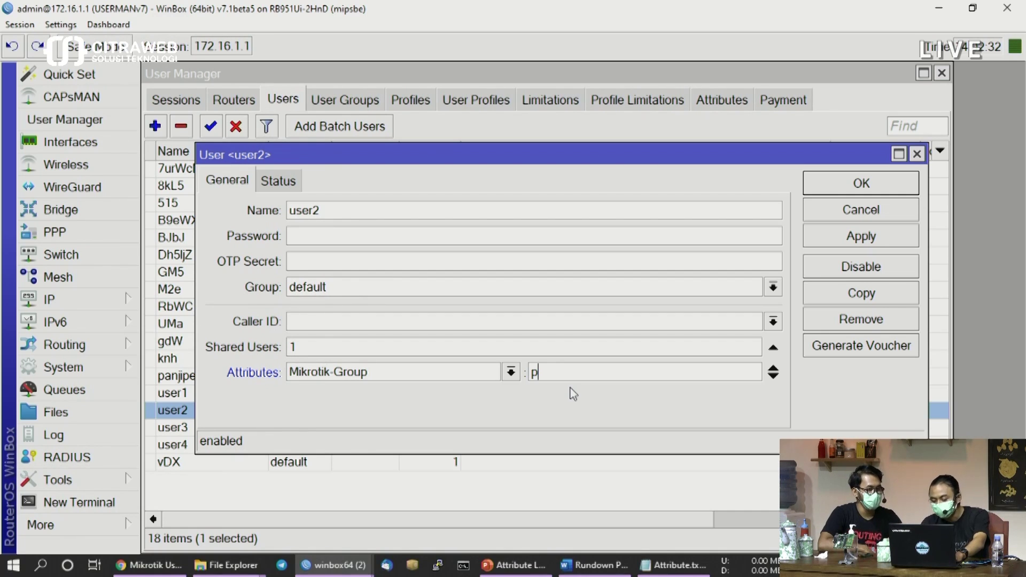
type("rofile-hotspot")
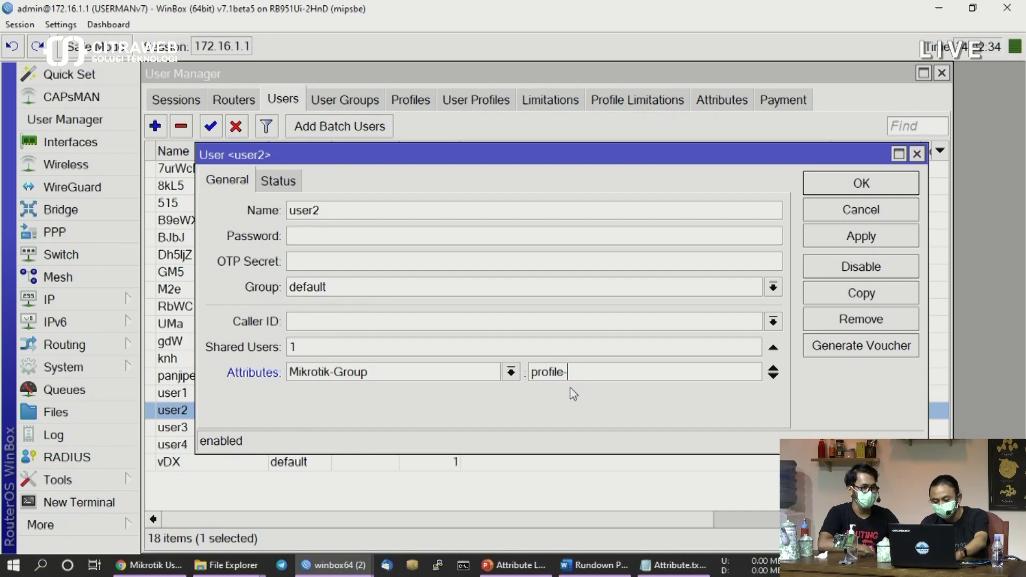